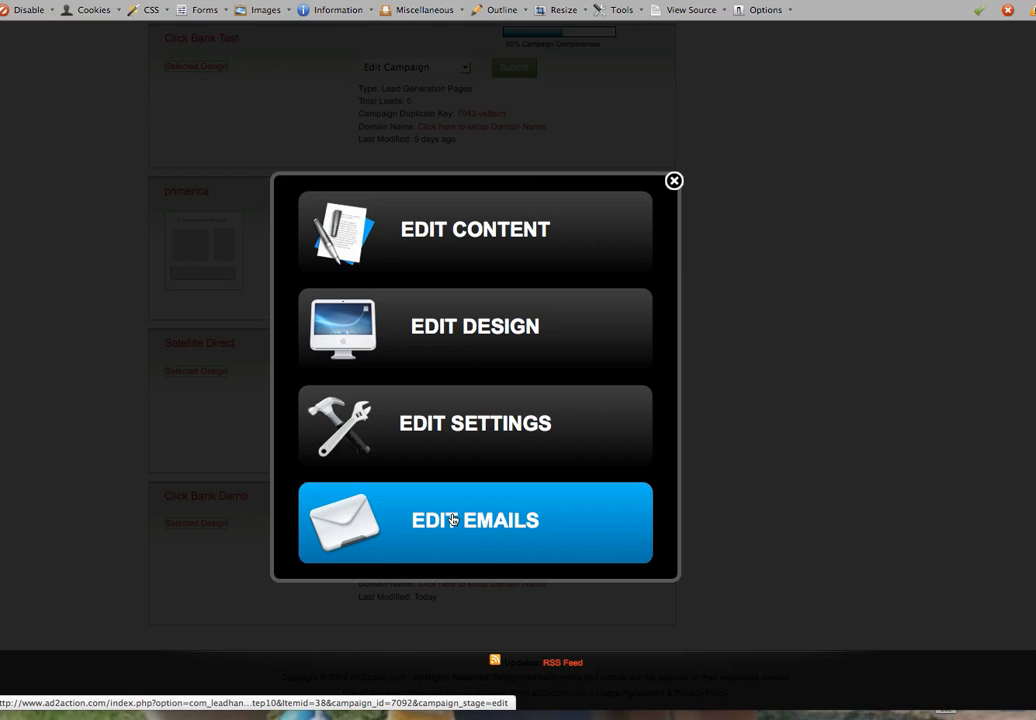
Use EDIT EMAILS in the campaign popup to show its Thank You and great website responders
left_click(453, 519)
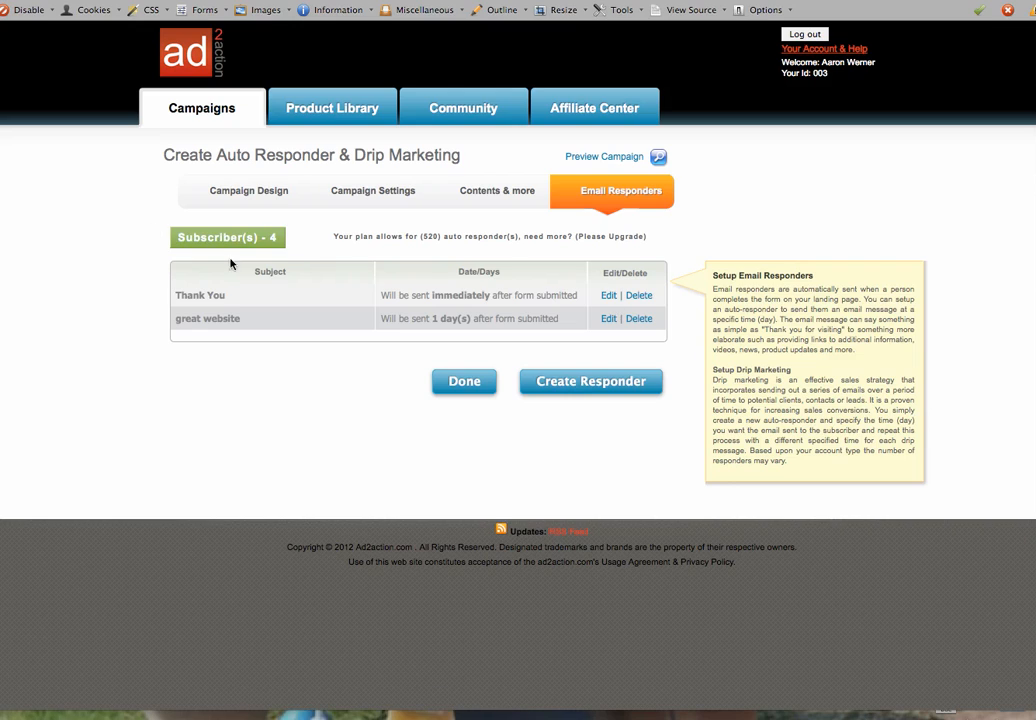
Create a new responder and enter 'Thank you.' as its email subject
left_click(587, 394)
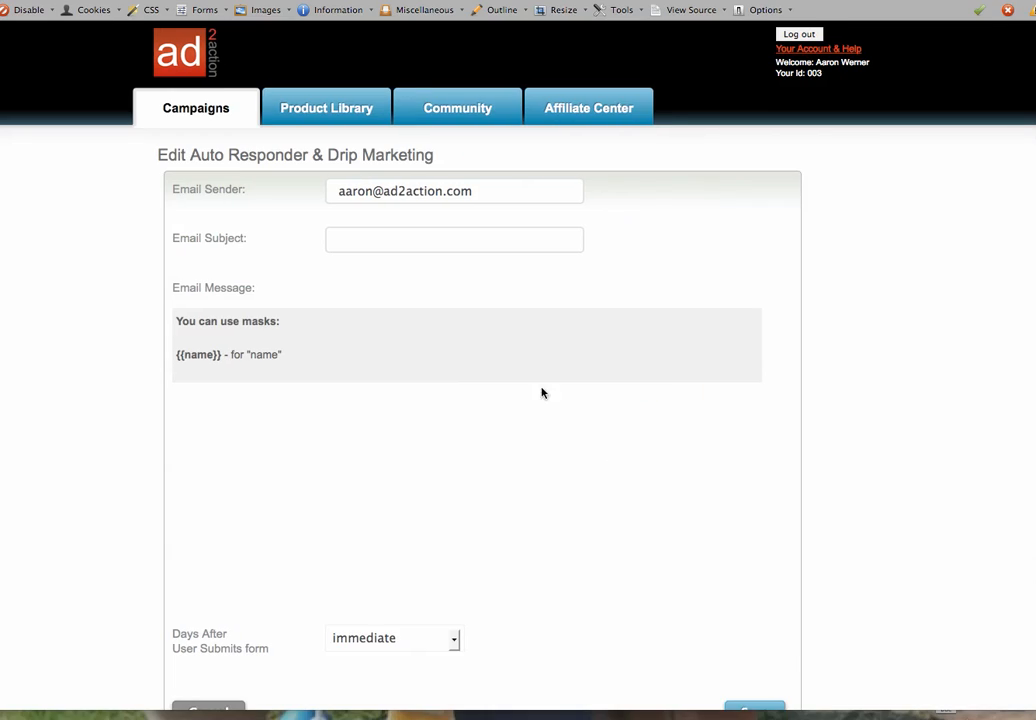
left_click(346, 238)
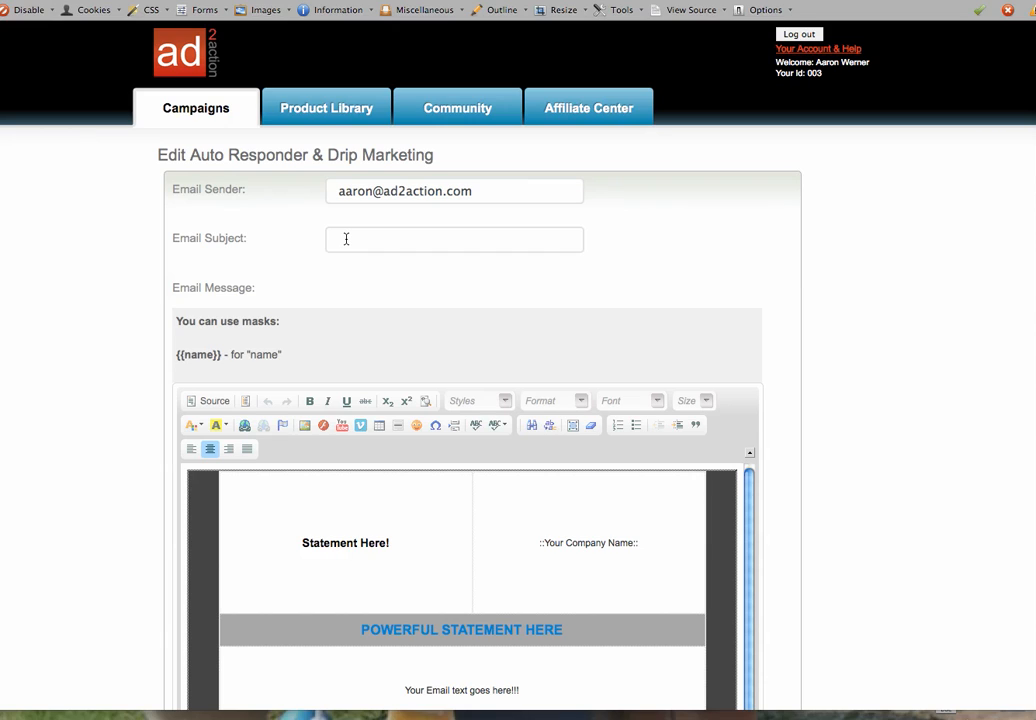
scroll(462, 570, "down", 5)
left_click(393, 109)
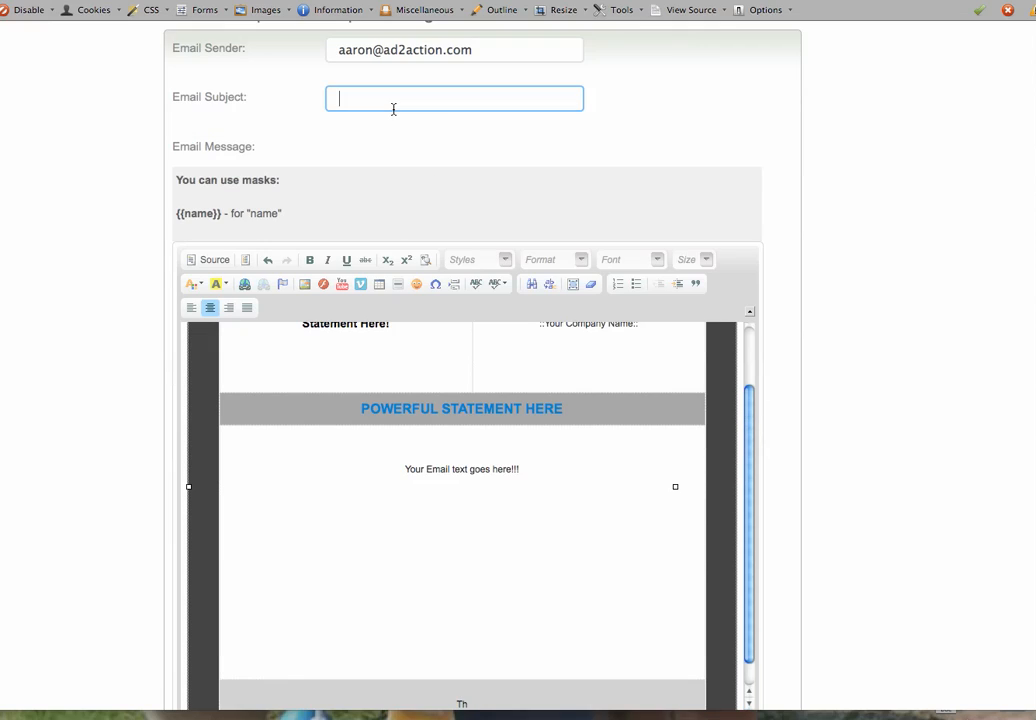
type("Thank you.")
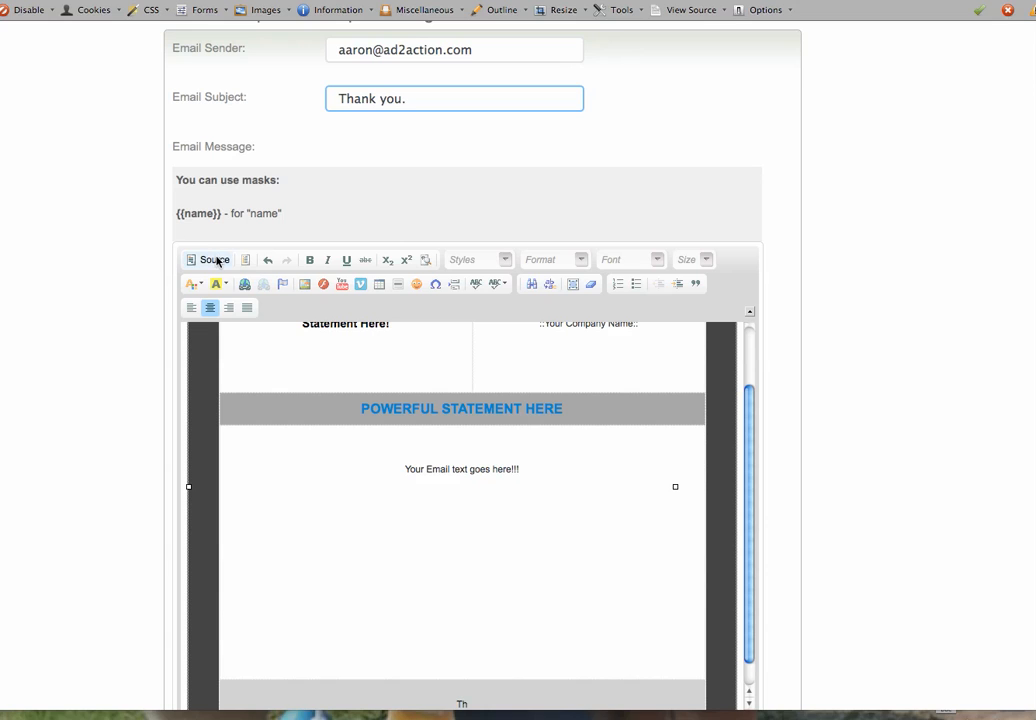
Delete all of the template's HTML in Source view and return to the visual editor
left_click(216, 260)
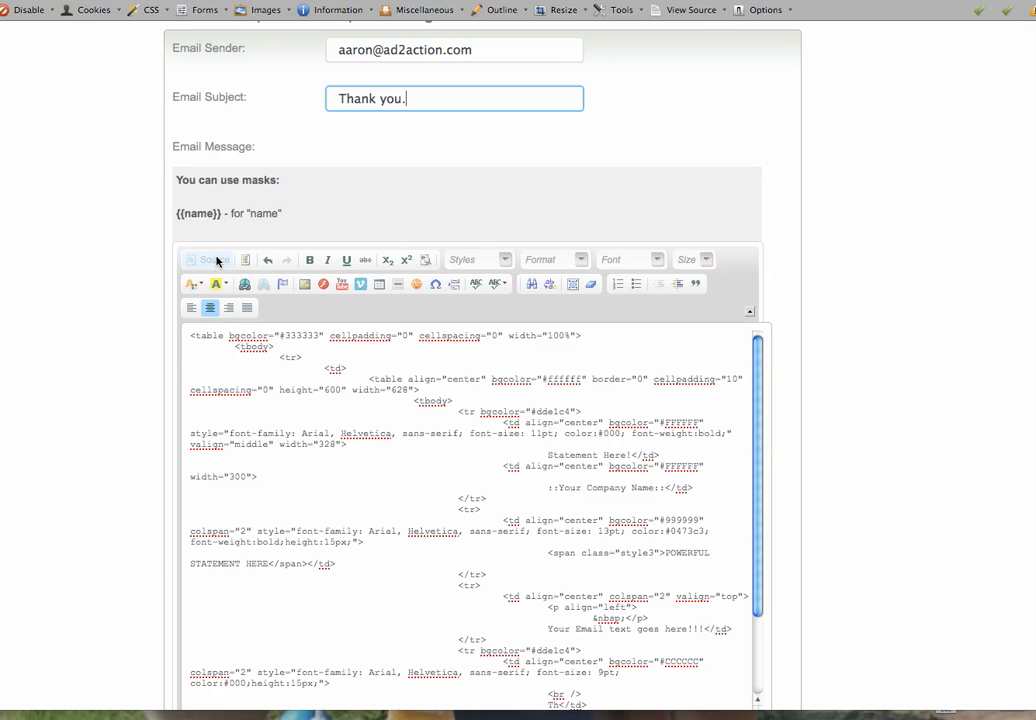
left_click(279, 446)
key("super+a")
left_click(279, 446)
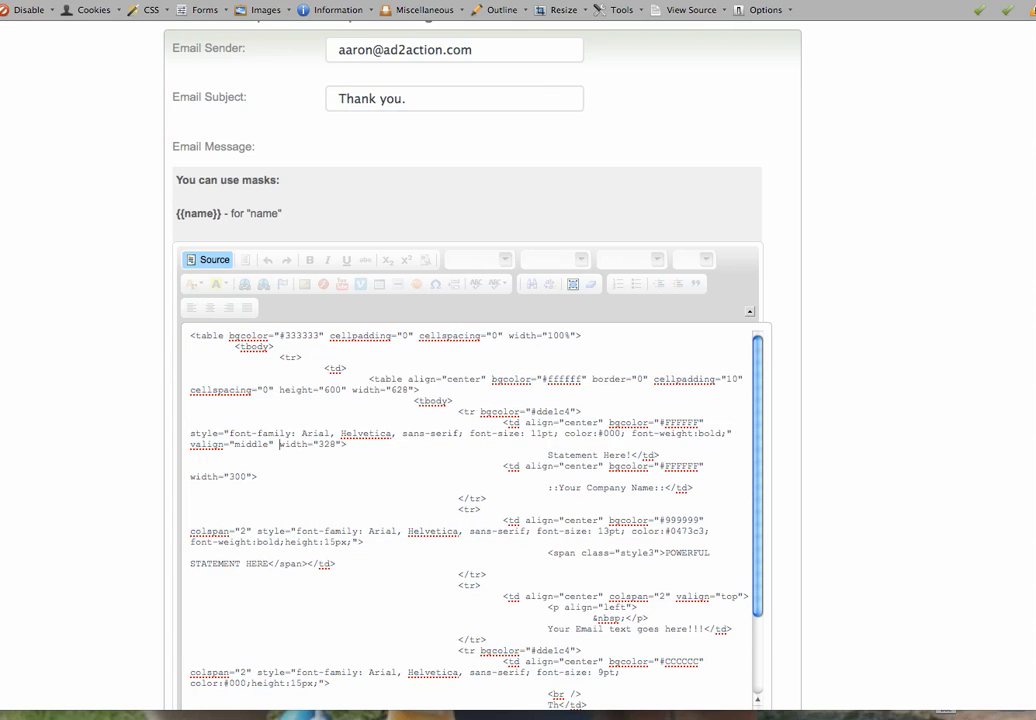
key("super+a")
key("Delete")
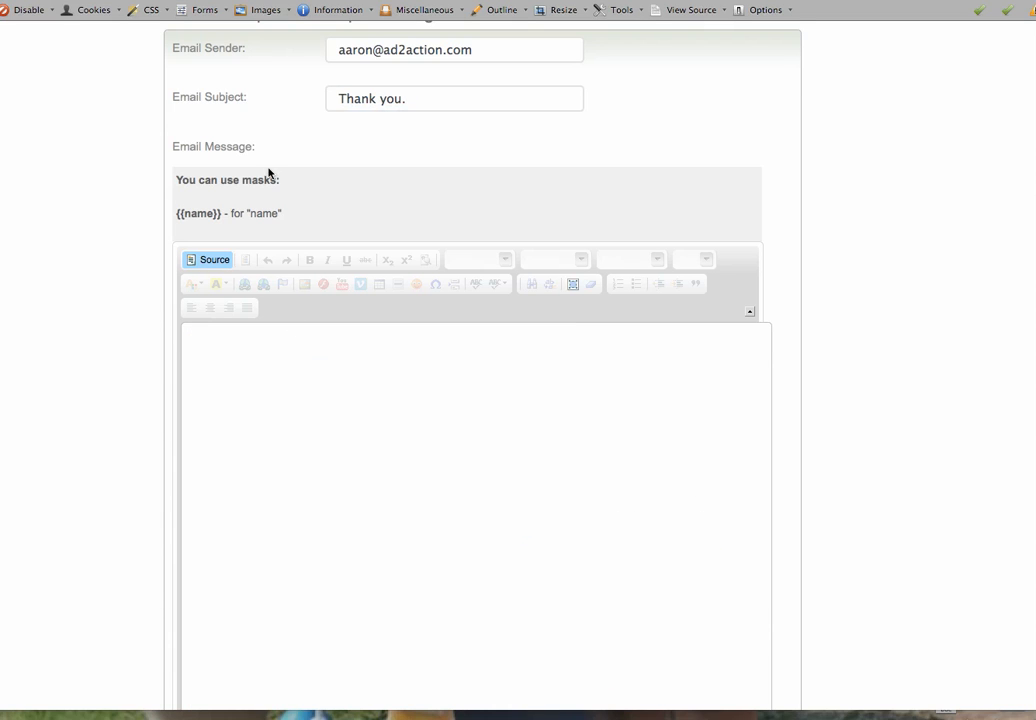
left_click(208, 260)
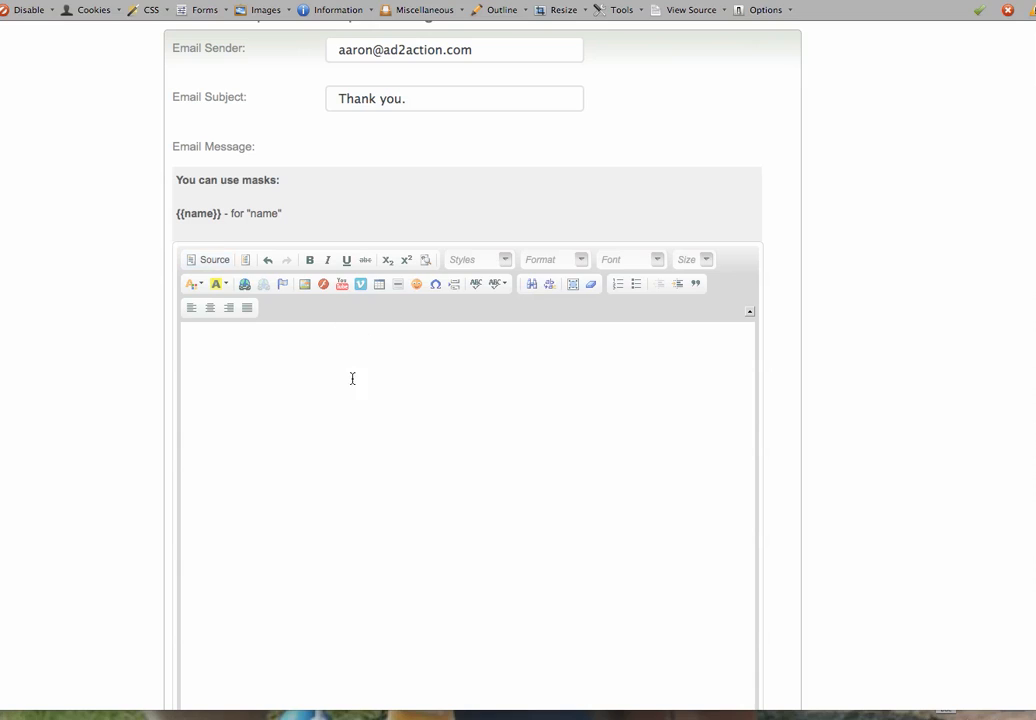
Paste the {{name}} mask as the greeting, then add 'Thank you...' on the next line
left_click(231, 383)
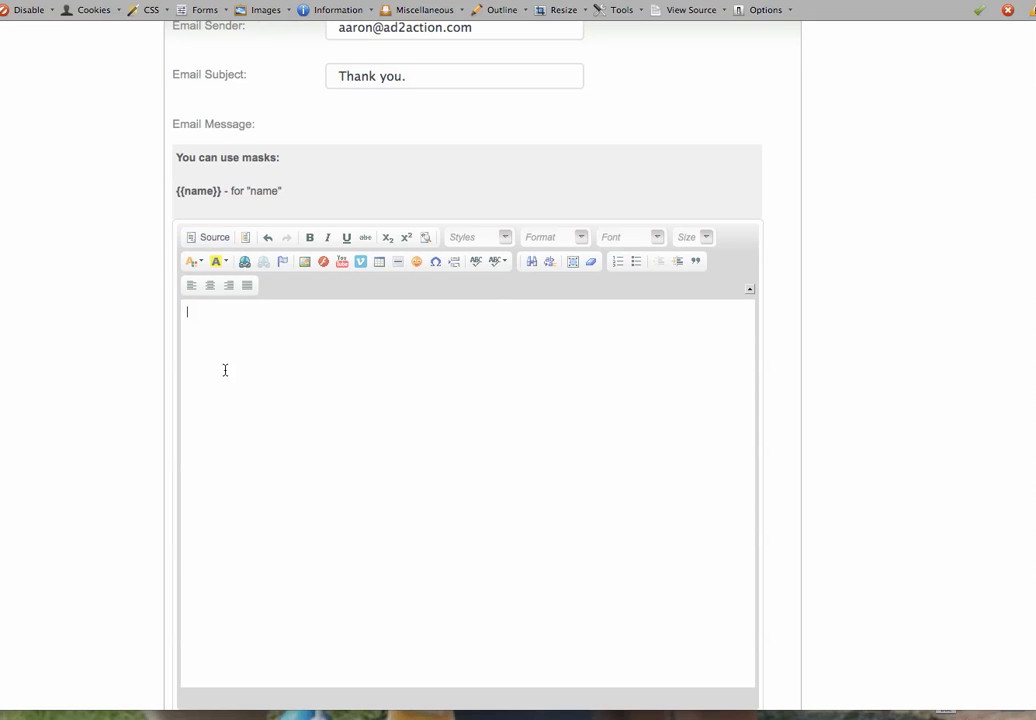
left_click_drag(218, 191, 175, 191)
key("super+c")
left_click(213, 191)
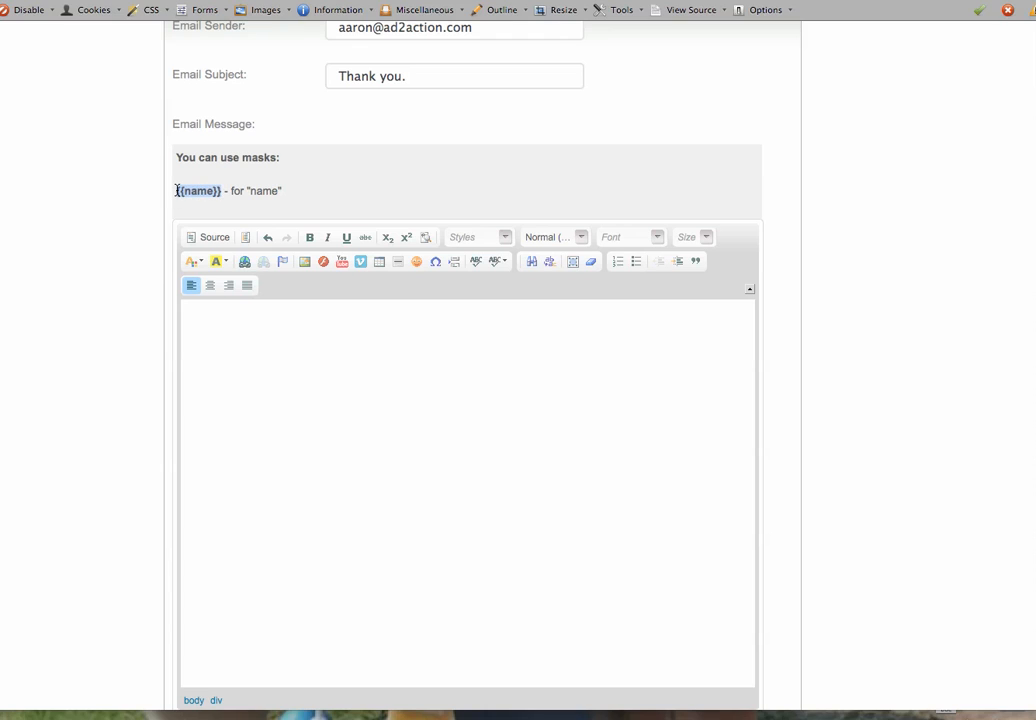
left_click(231, 328)
key("super+v")
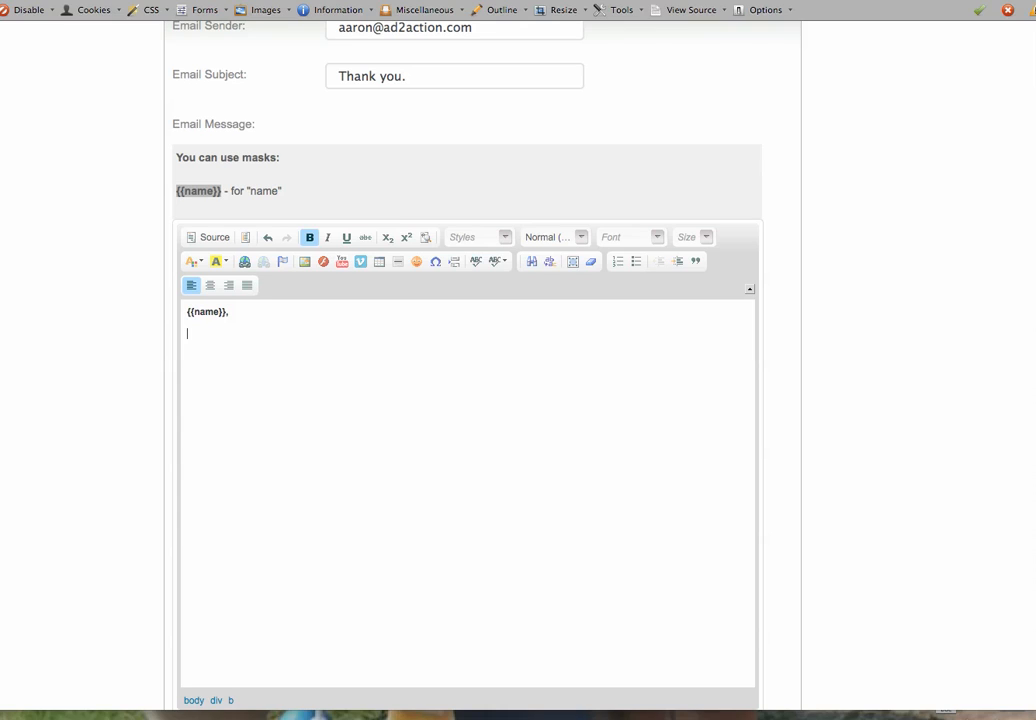
key("Return")
type("Thank you...")
Leave the delay on immediate, then cancel and confirm discarding the new responder draft
scroll(837, 215, "down", 5)
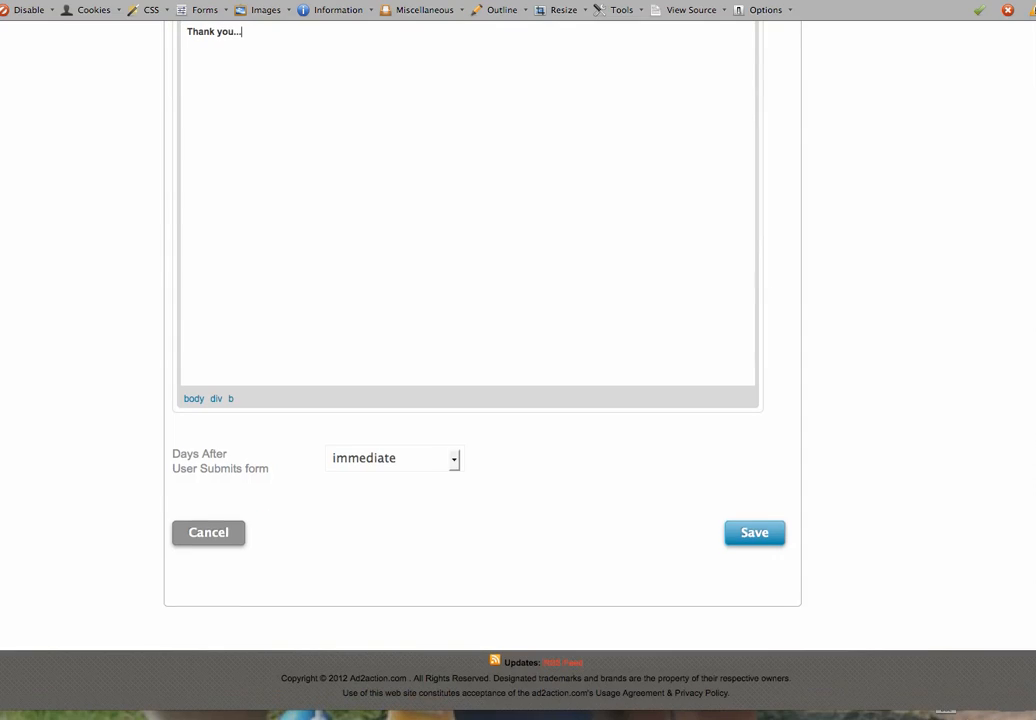
left_click(453, 462)
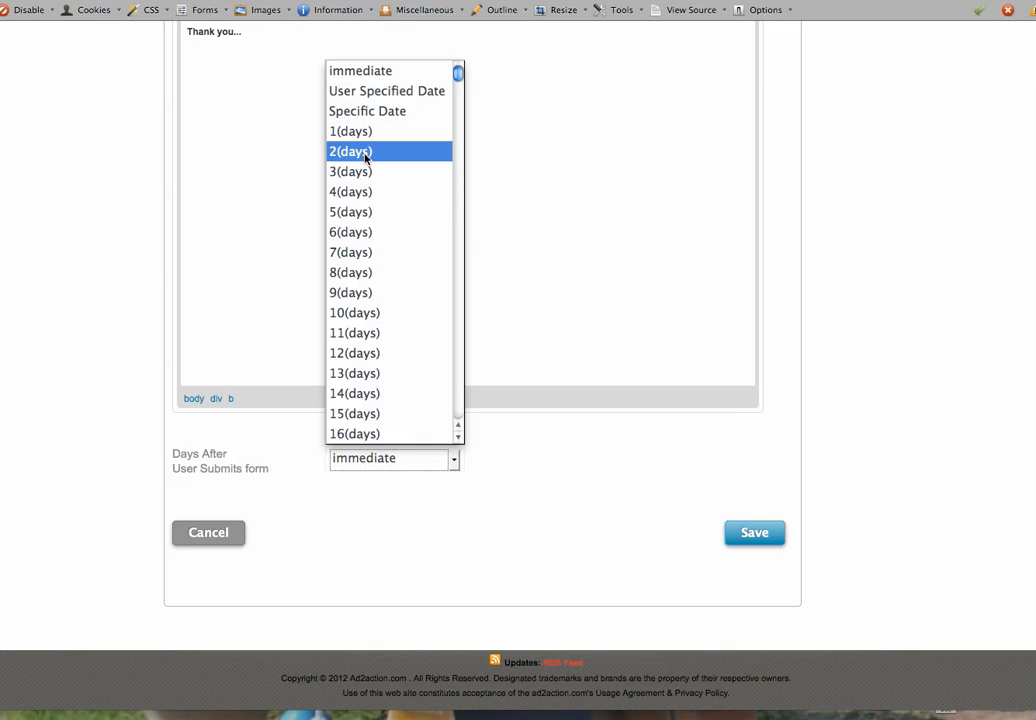
left_click(627, 580)
left_click(220, 533)
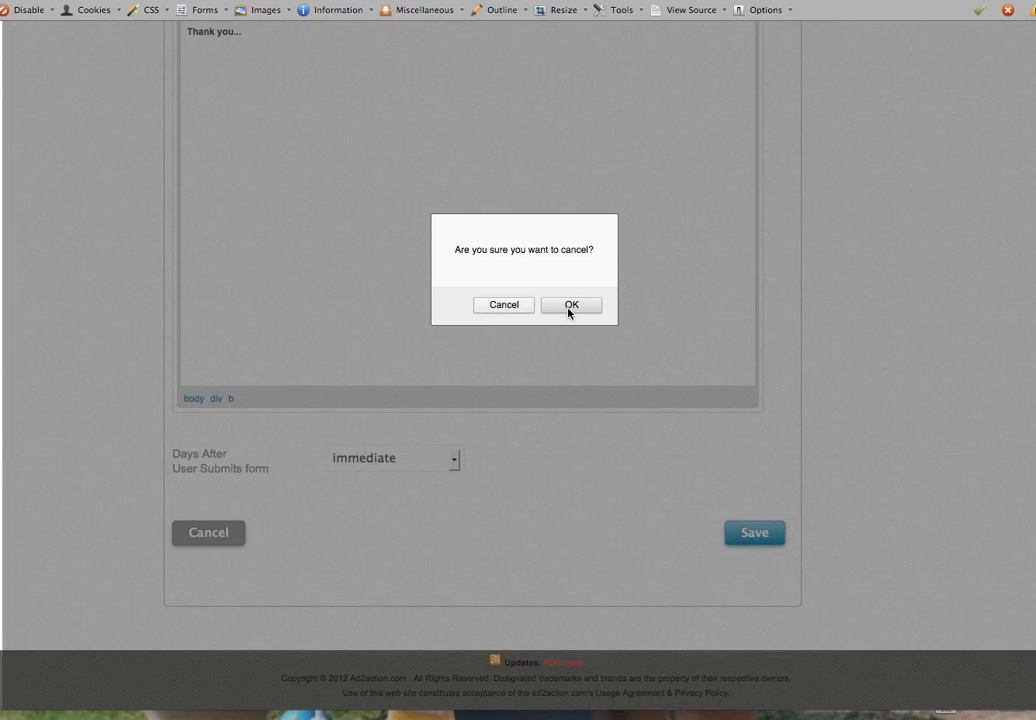
left_click(569, 307)
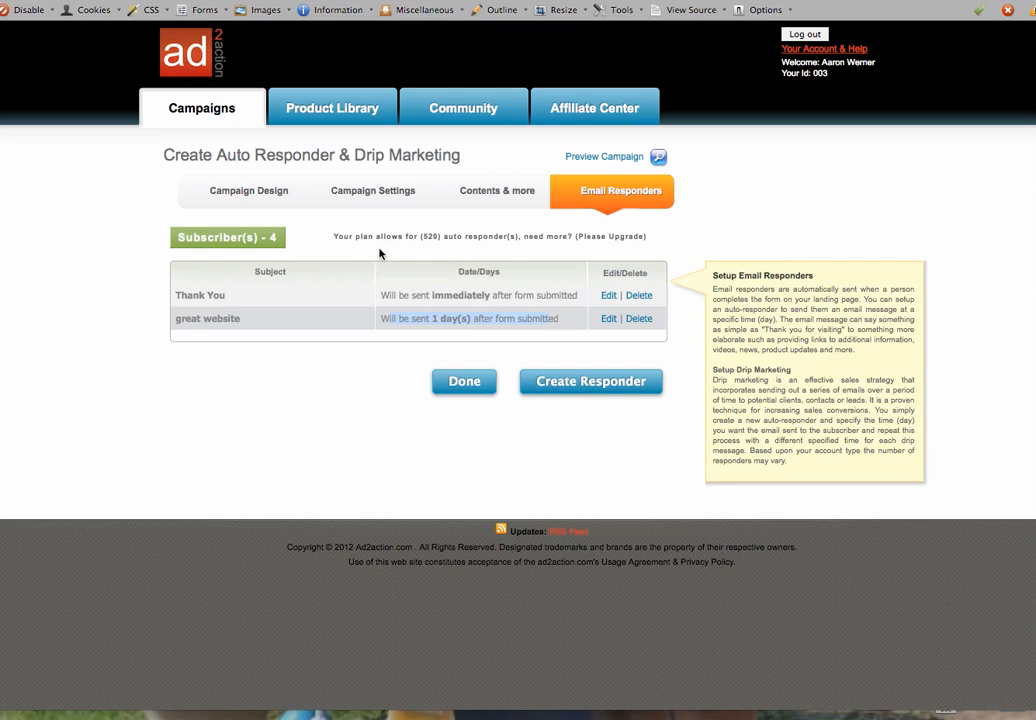
Open the Thank You responder for editing and inspect its software download link
left_click(608, 295)
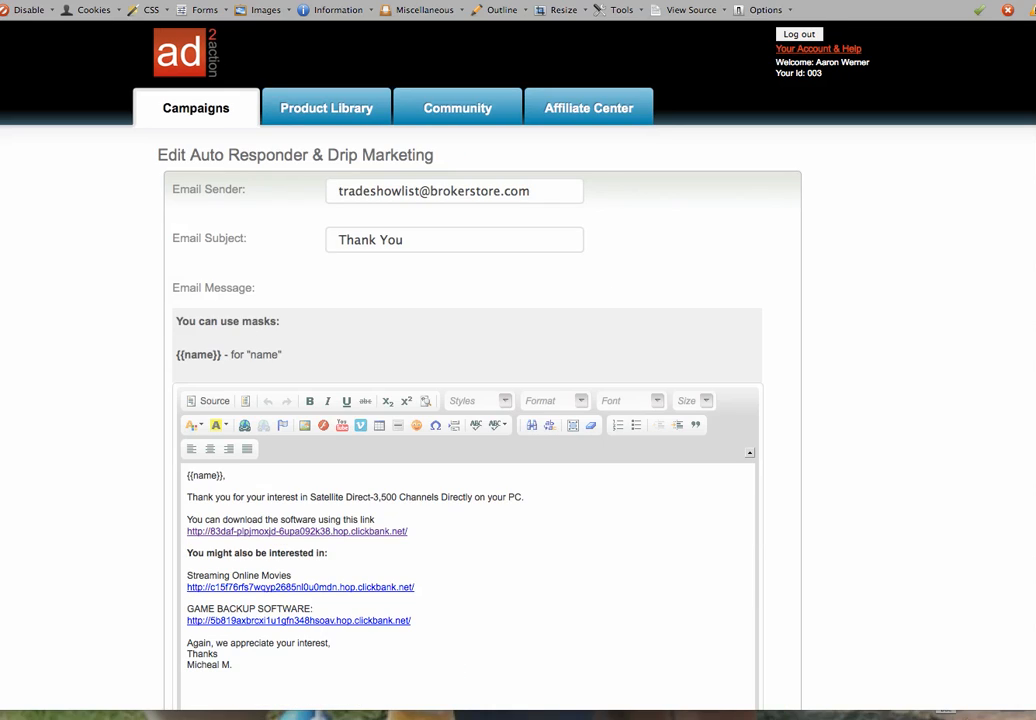
scroll(916, 423, "down", 5)
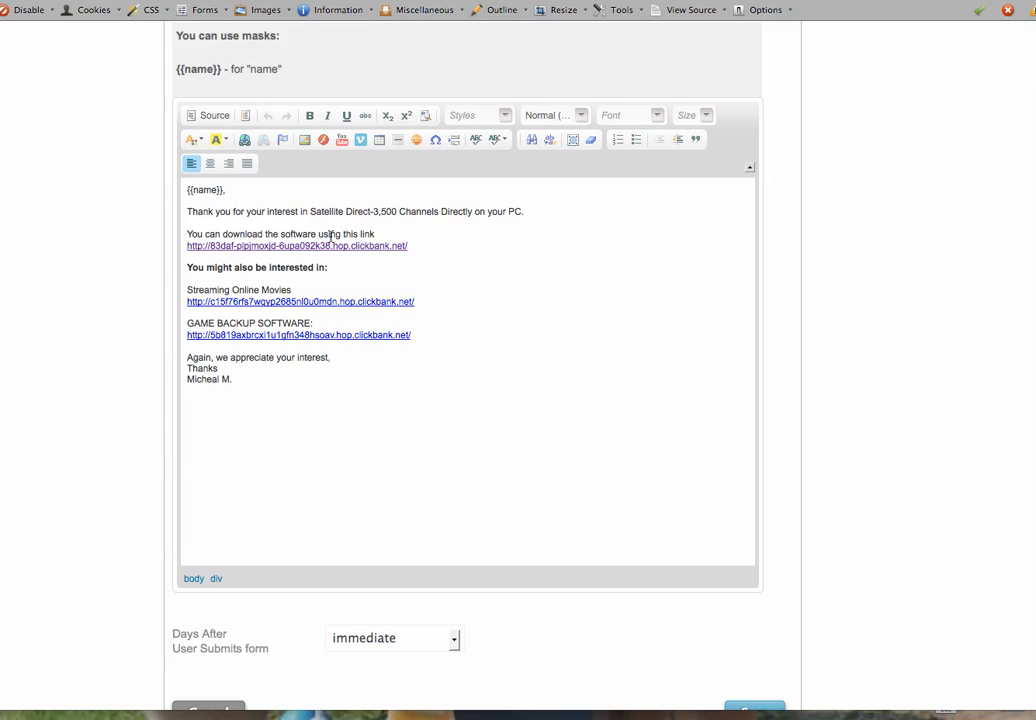
left_click_drag(414, 247, 187, 245)
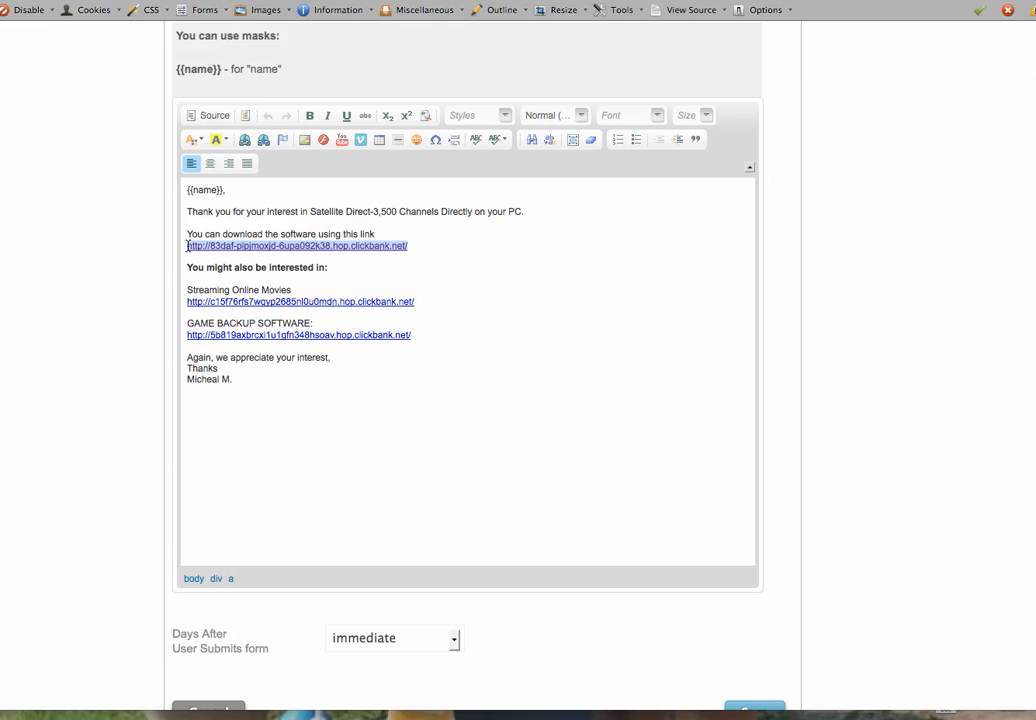
left_click(370, 255)
Inspect the 'You might also be interested in:' line and its Streaming Online Movies and GAME BACKUP SOFTWARE links
left_click(195, 268)
left_click_drag(189, 268, 341, 273)
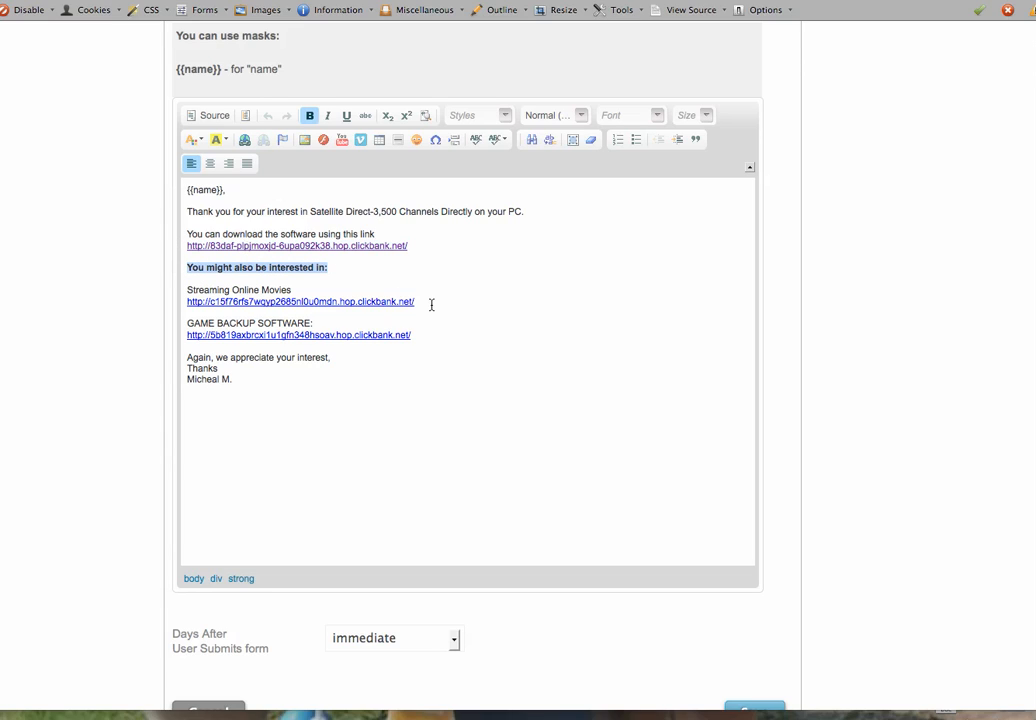
left_click_drag(430, 303, 129, 302)
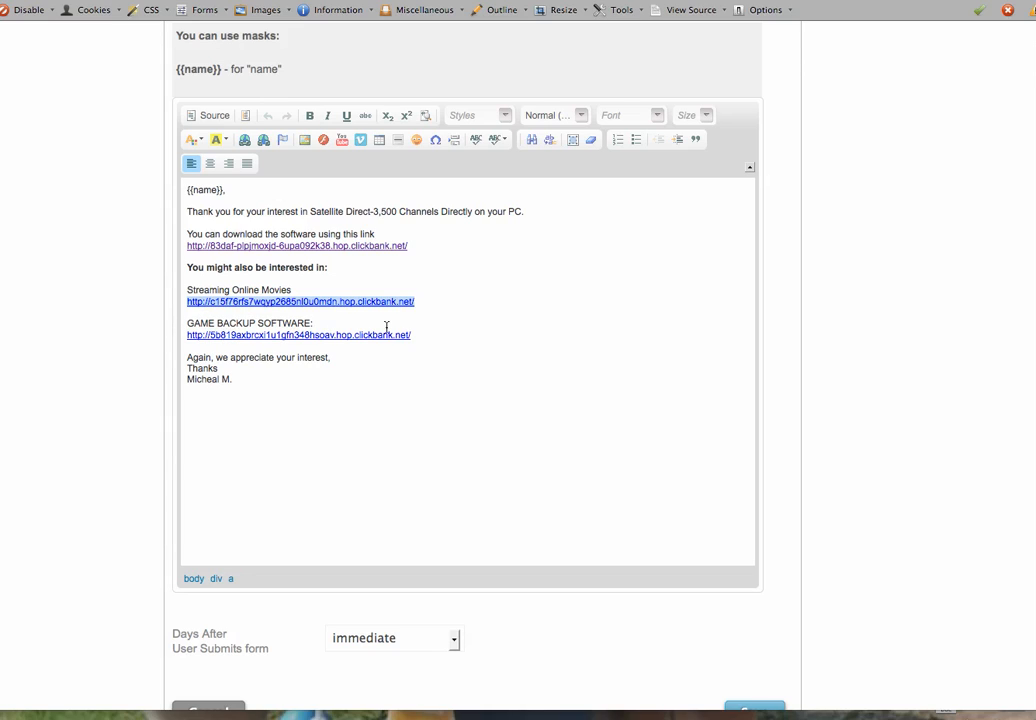
left_click_drag(418, 335, 170, 330)
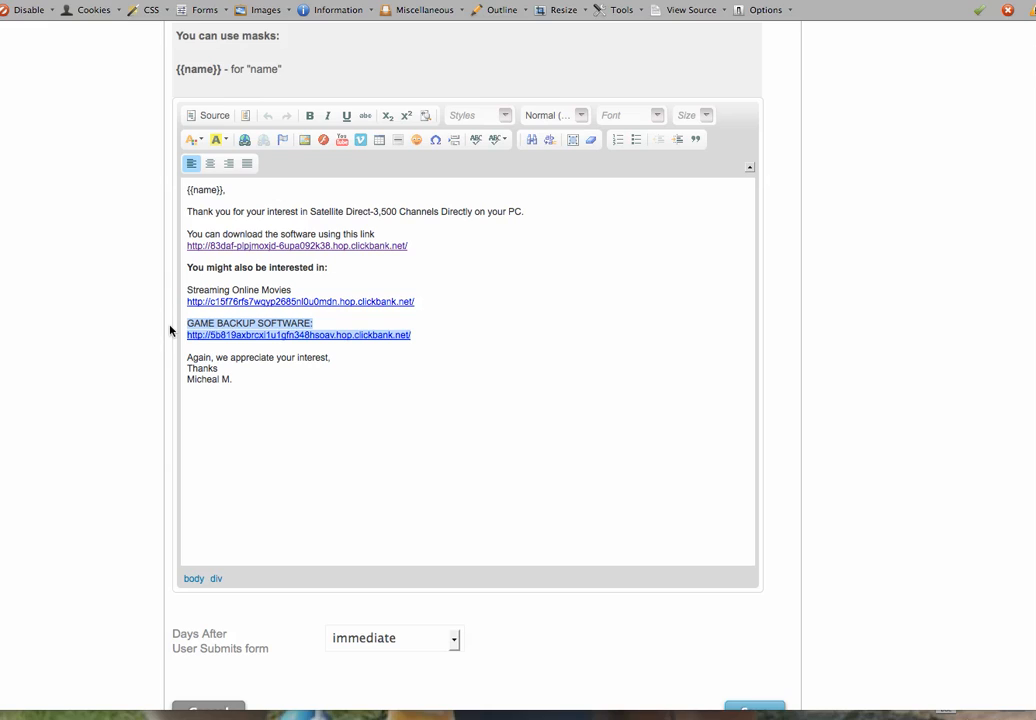
left_click(280, 418)
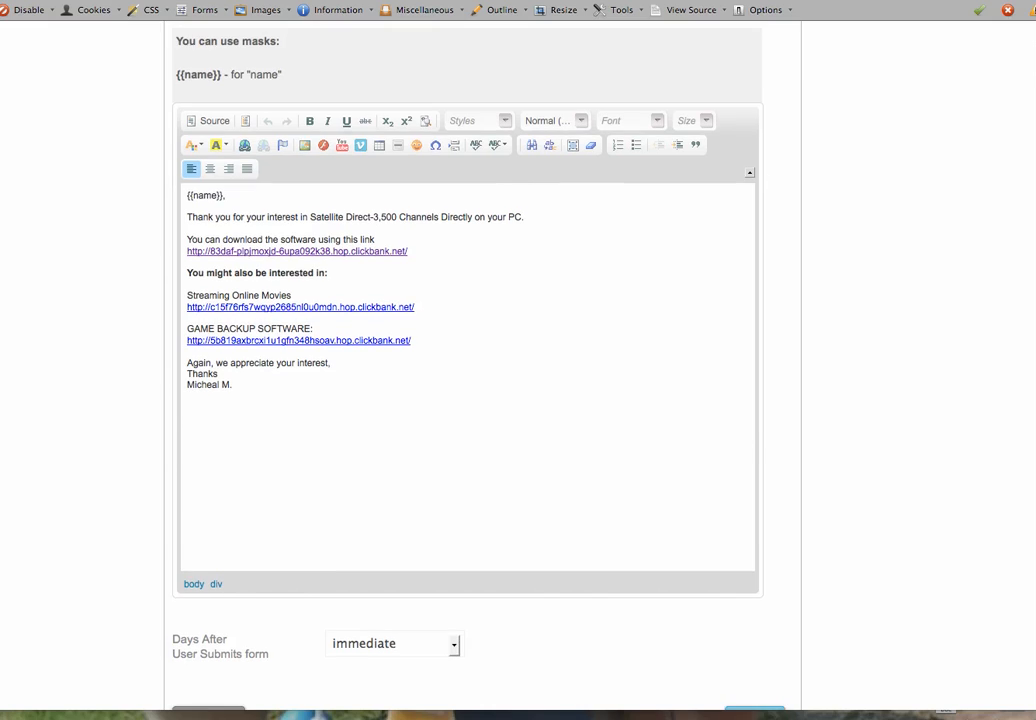
scroll(451, 185, "up", 5)
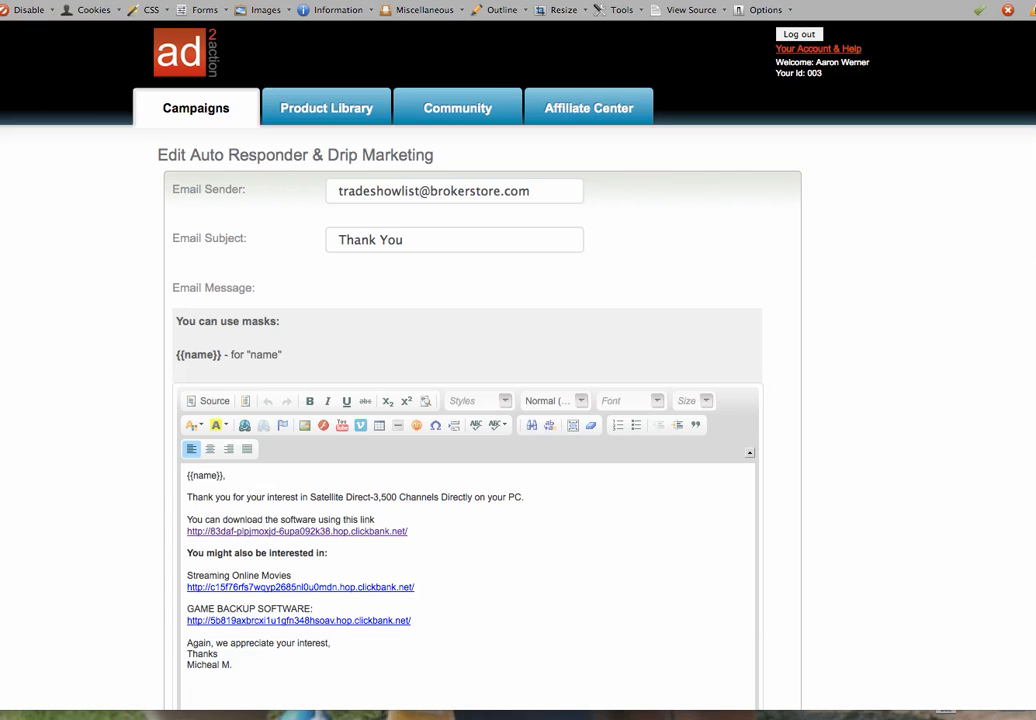
scroll(1001, 688, "down", 8)
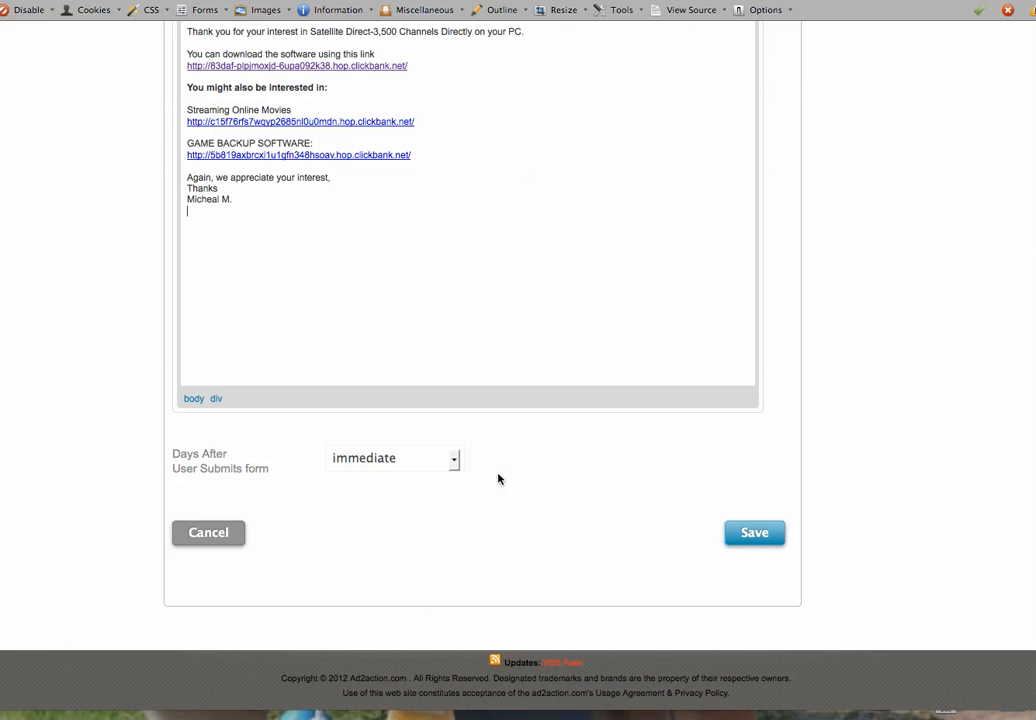
left_click(755, 534)
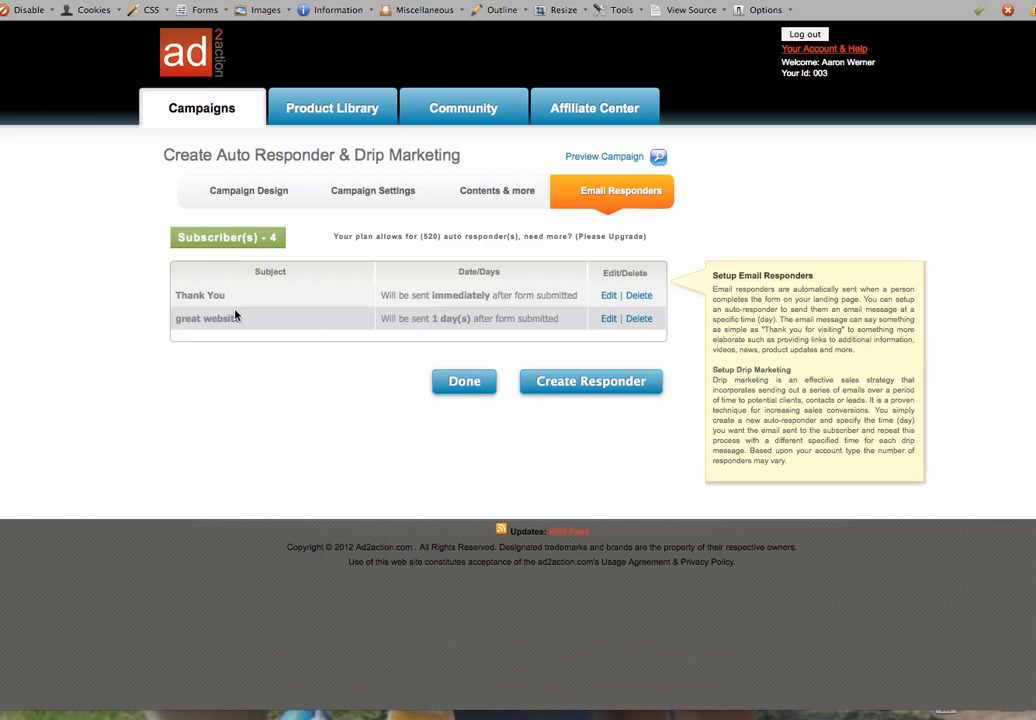
left_click(607, 318)
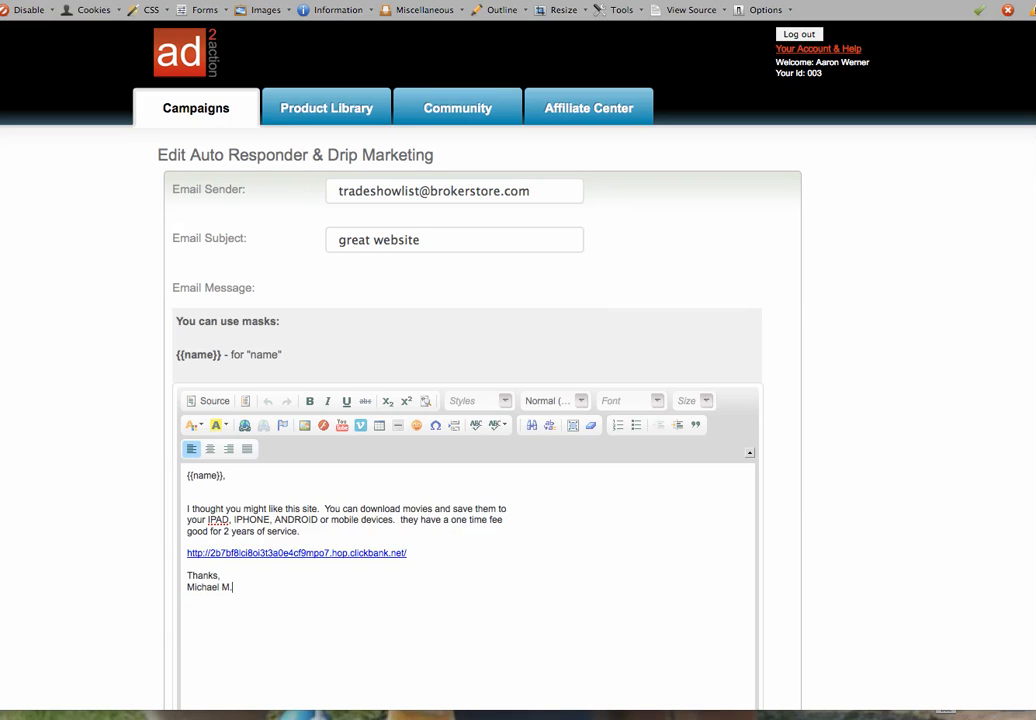
scroll(480, 400, "down", 5)
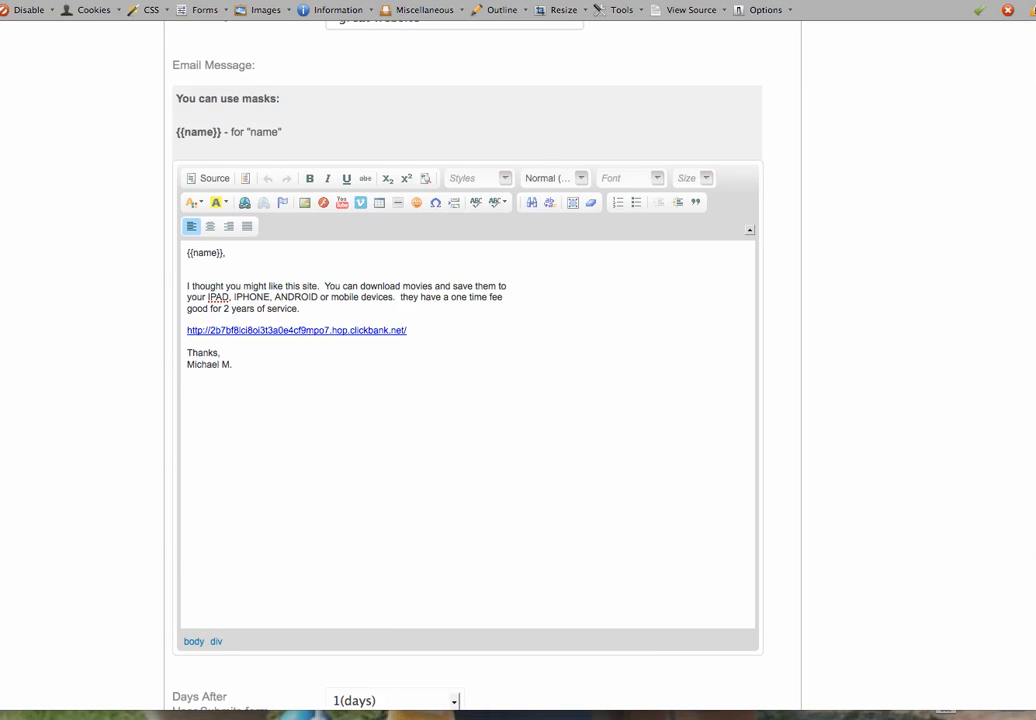
scroll(480, 400, "down", 1)
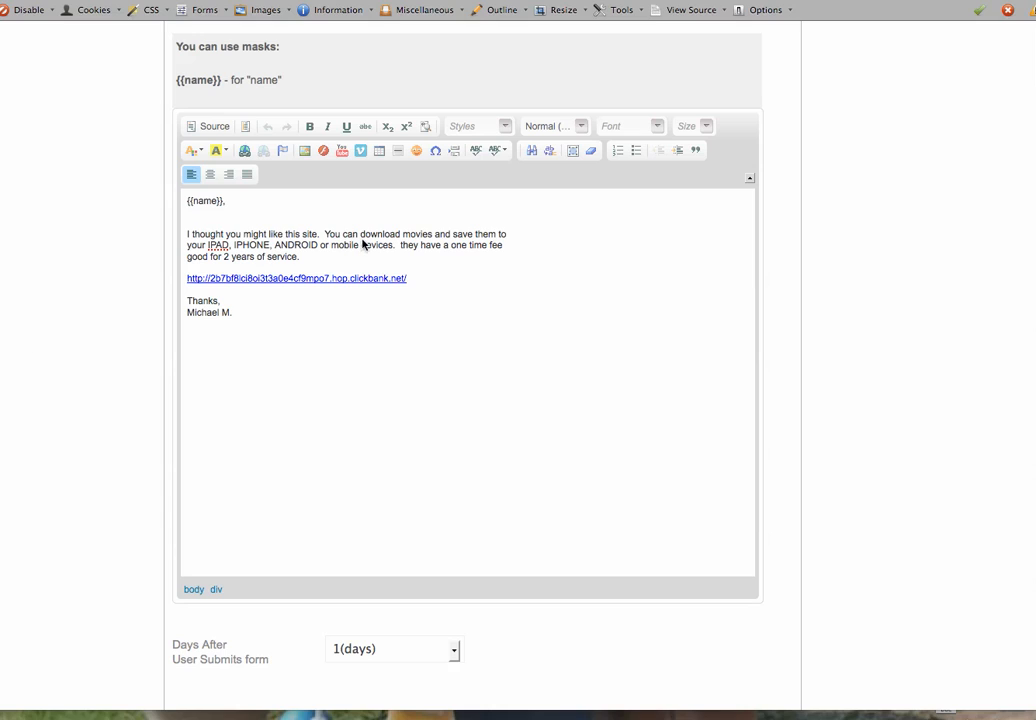
left_click_drag(193, 205, 222, 203)
left_click_drag(414, 281, 179, 284)
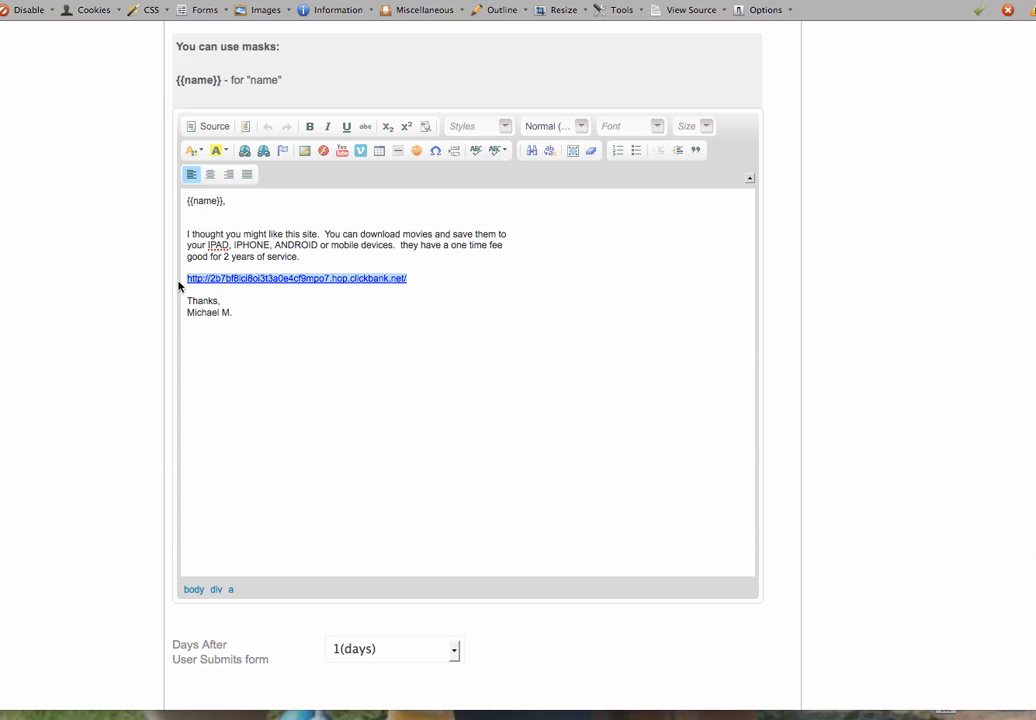
left_click(366, 440)
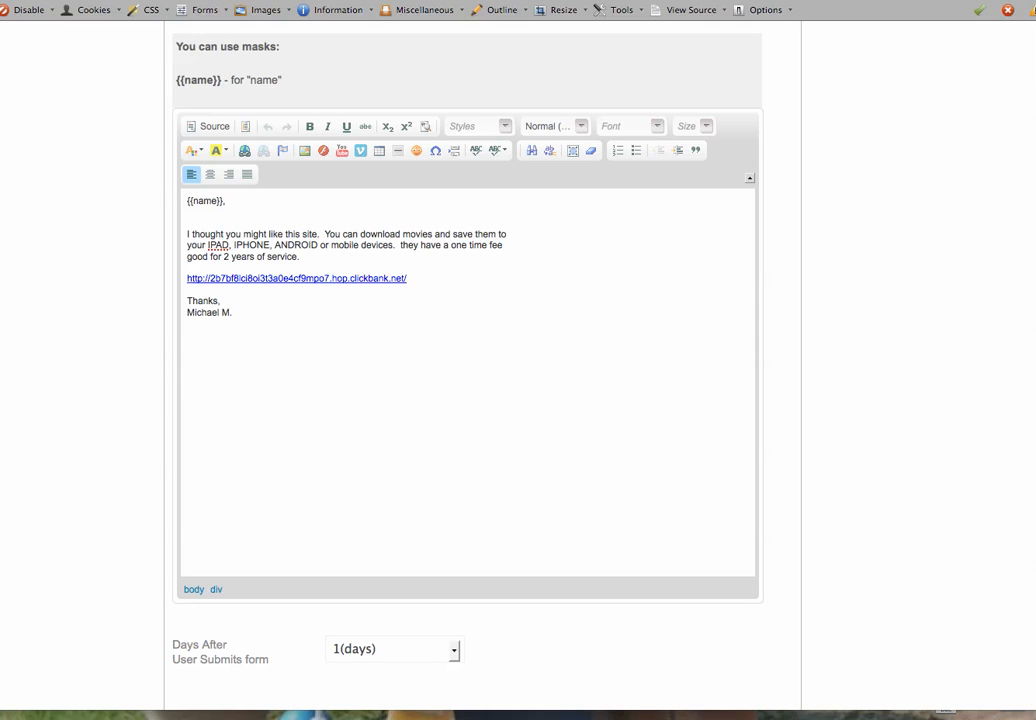
scroll(518, 400, "up", 5)
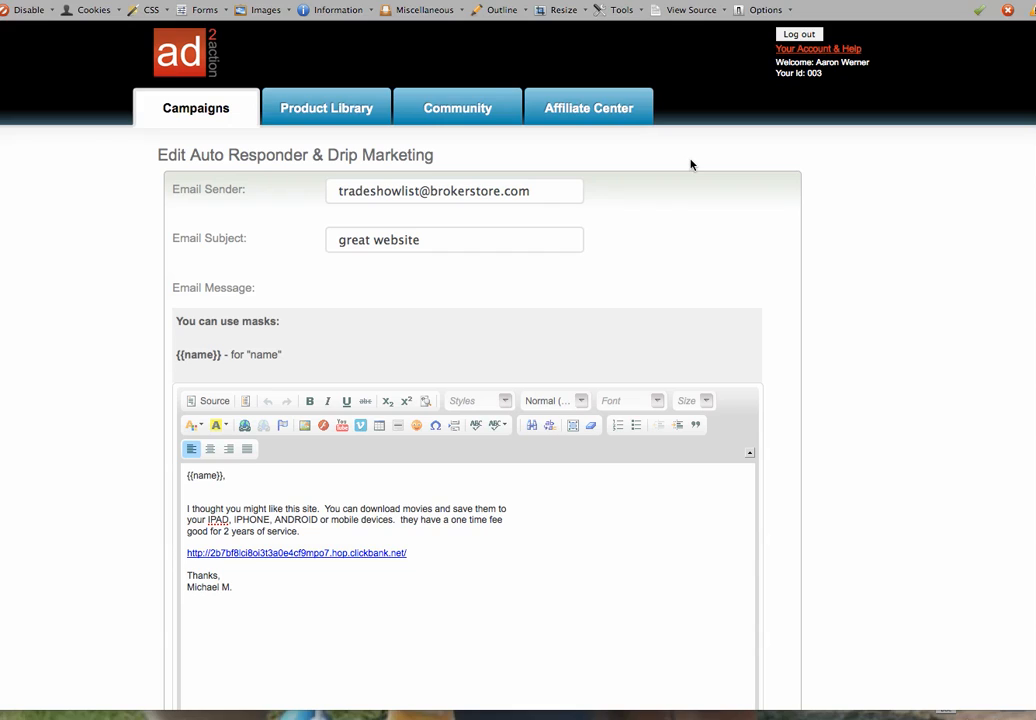
Go to the Campaigns list and open the Satellite Direct campaign's Selected Design landing page
left_click(203, 109)
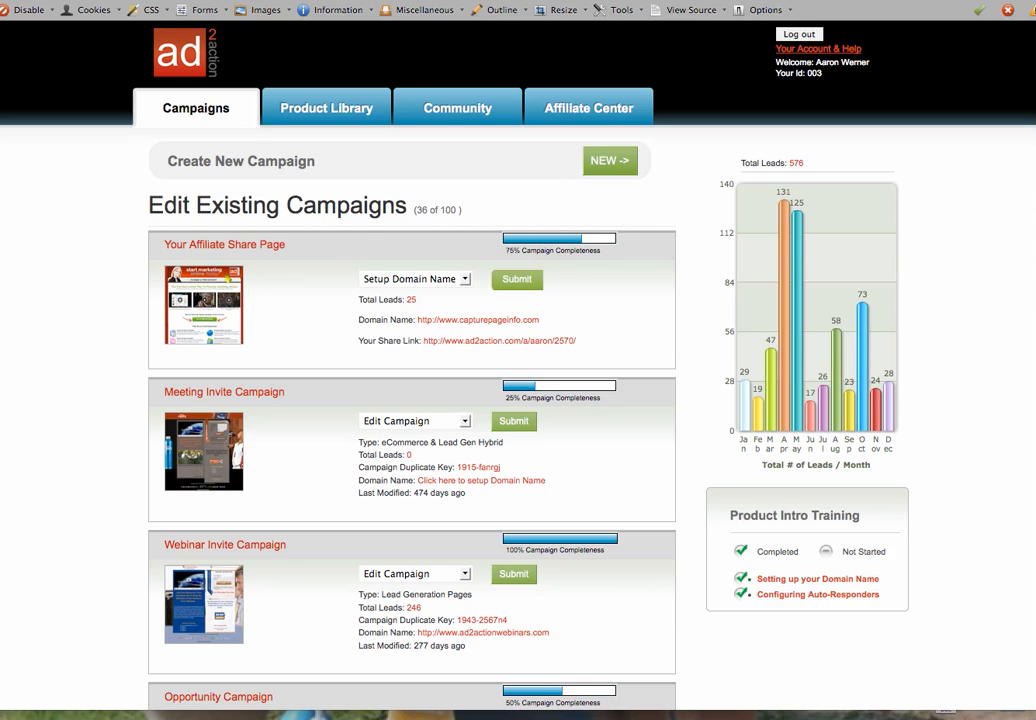
scroll(518, 360, "down", 8)
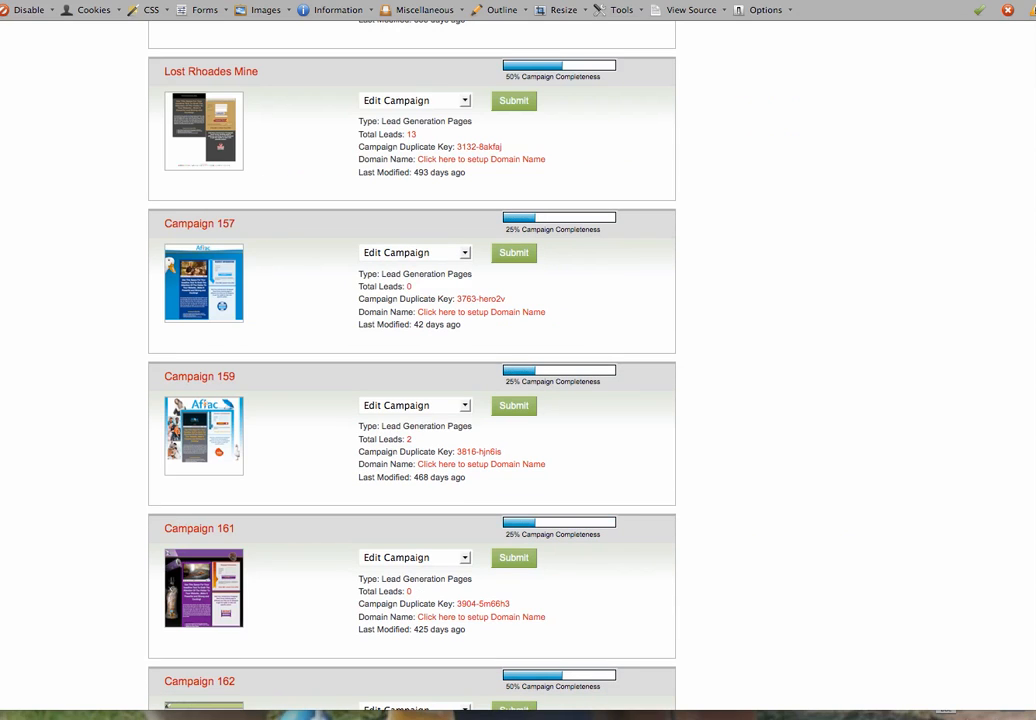
scroll(1018, 662, "down", 15)
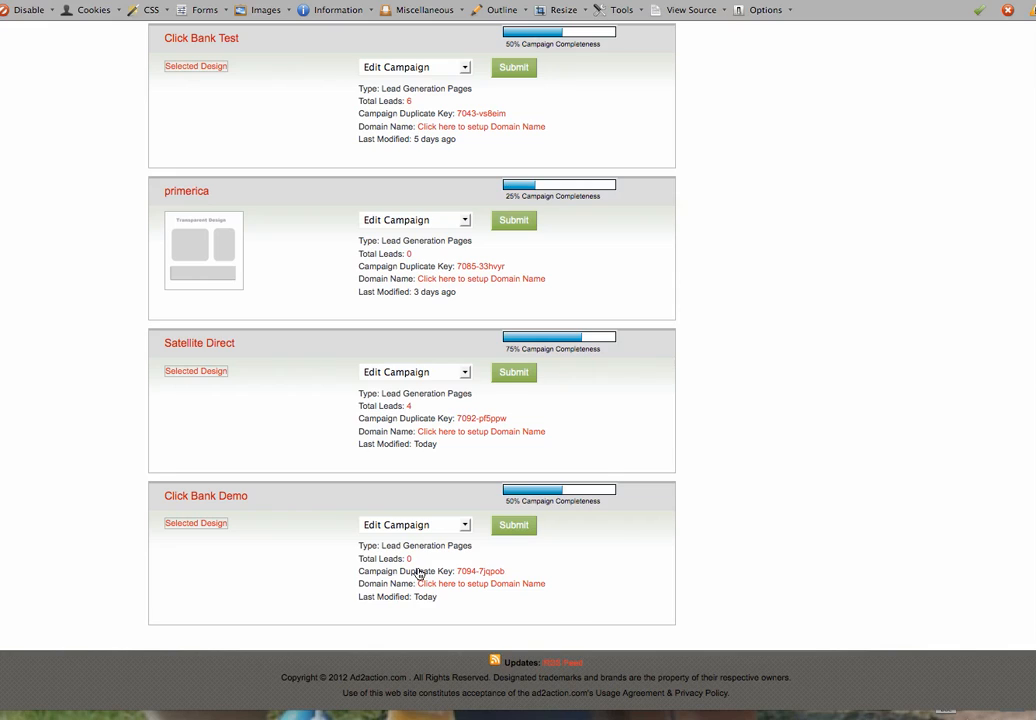
left_click(197, 372)
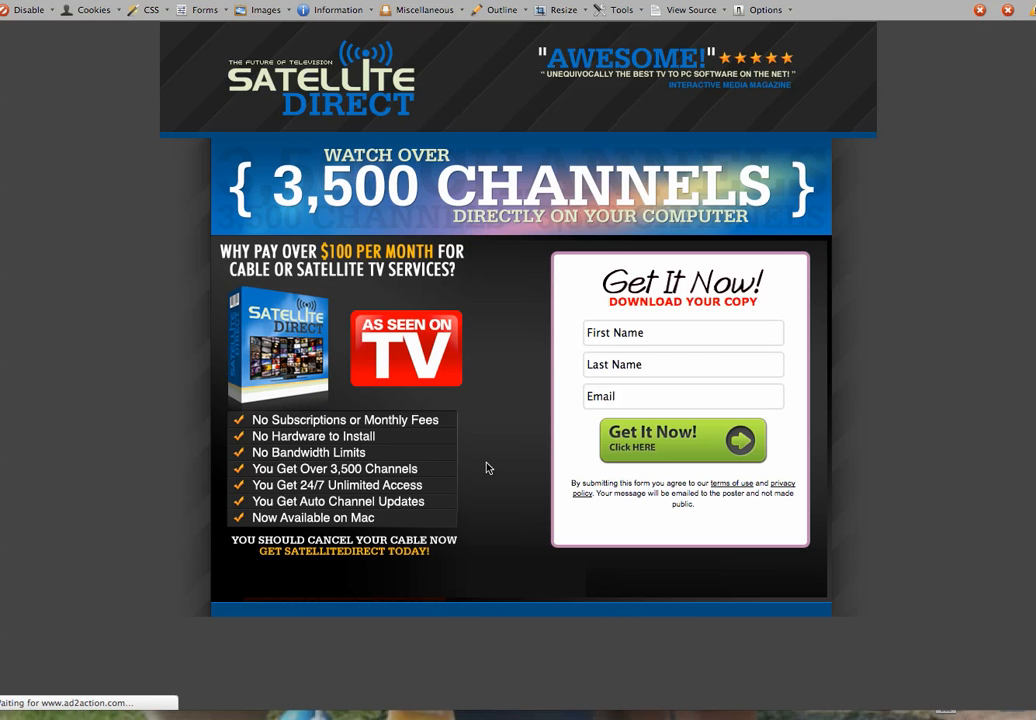
Enter a first name, last name and e-mail address in the opt-in form and submit it with Get It Now
left_click(648, 340)
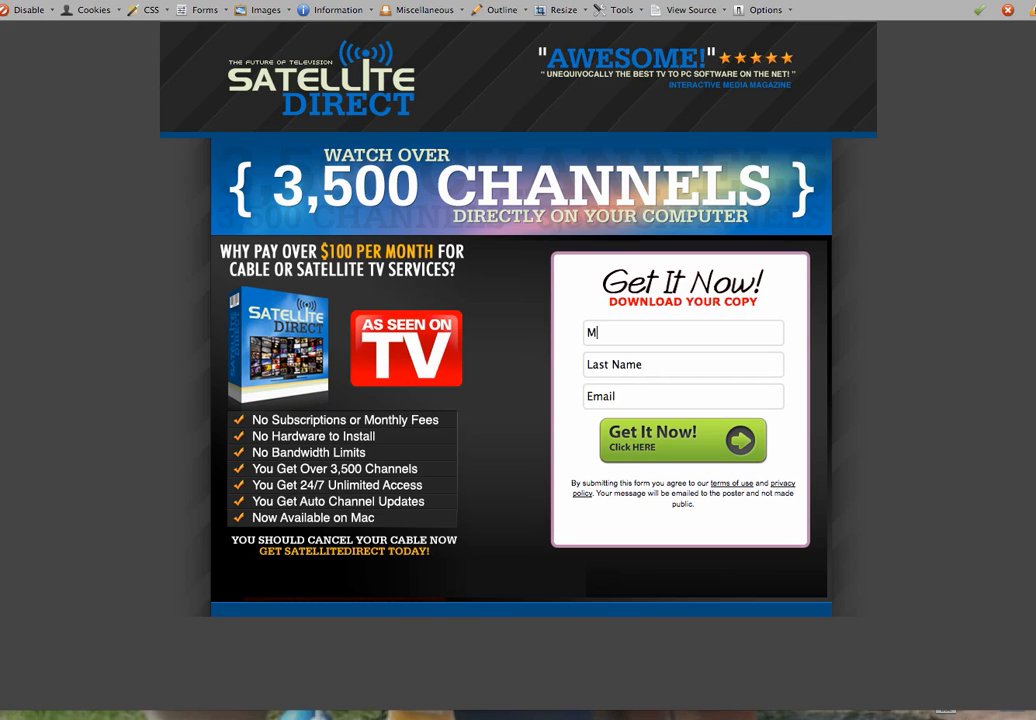
key("Tab")
key("Tab")
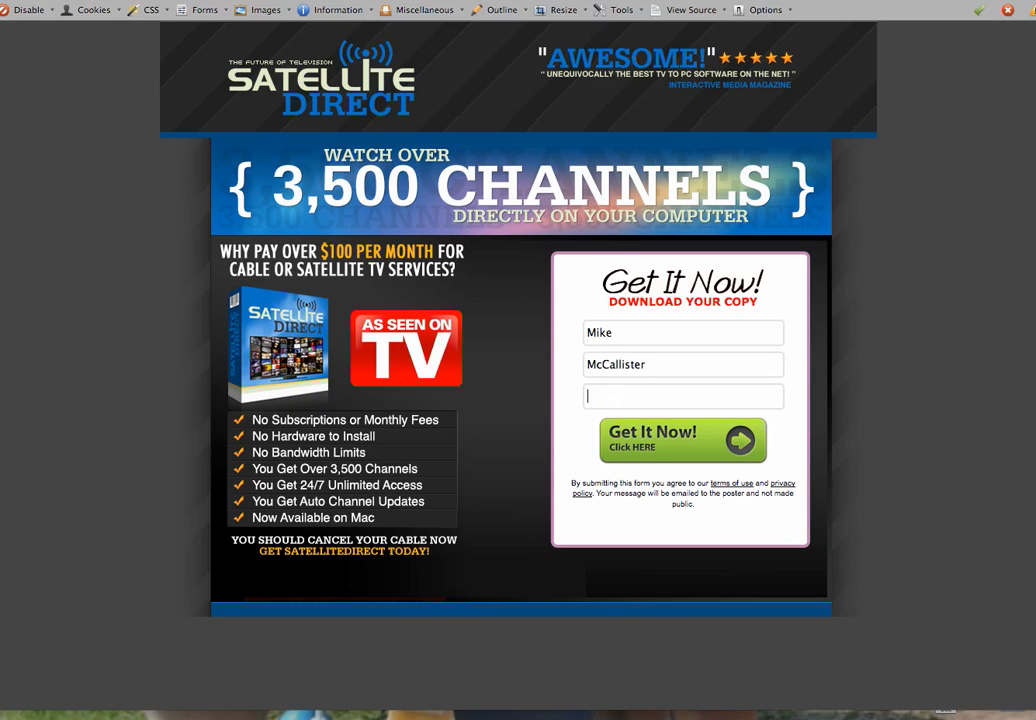
type("555-")
key("BackSpace")
key("BackSpace")
key("BackSpace")
key("BackSpace")
type("a")
key("BackSpace")
type("mike@mike.com")
left_click(670, 440)
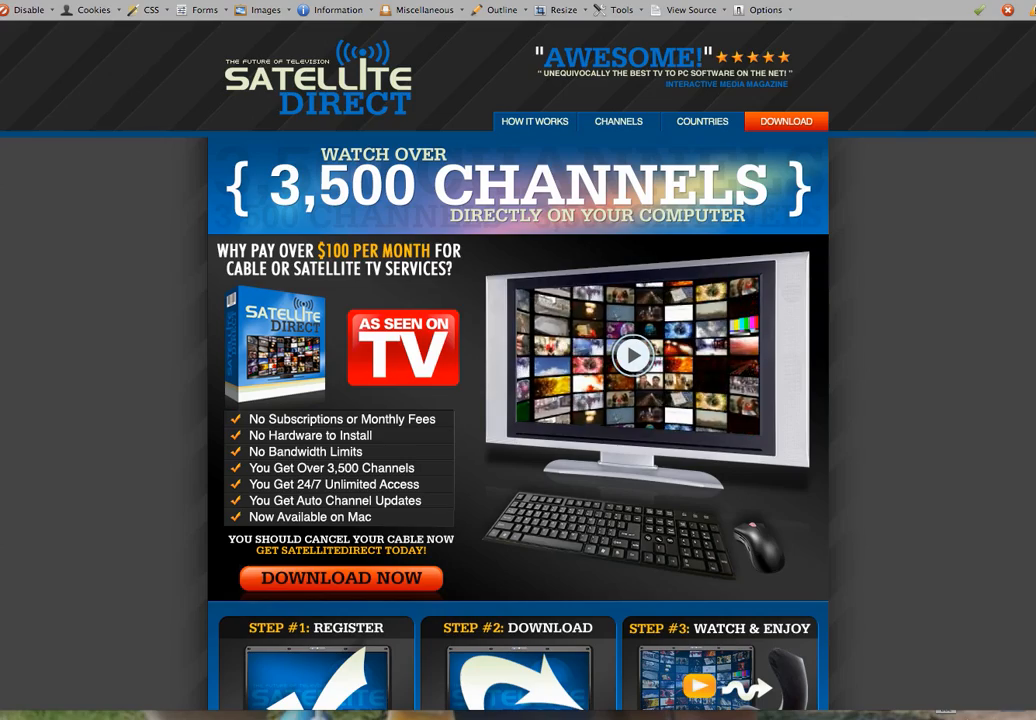
Scroll through the Satellite Direct sales page and return to the top
scroll(1029, 460, "down", 15)
left_click_drag(1029, 460, 1035, 330)
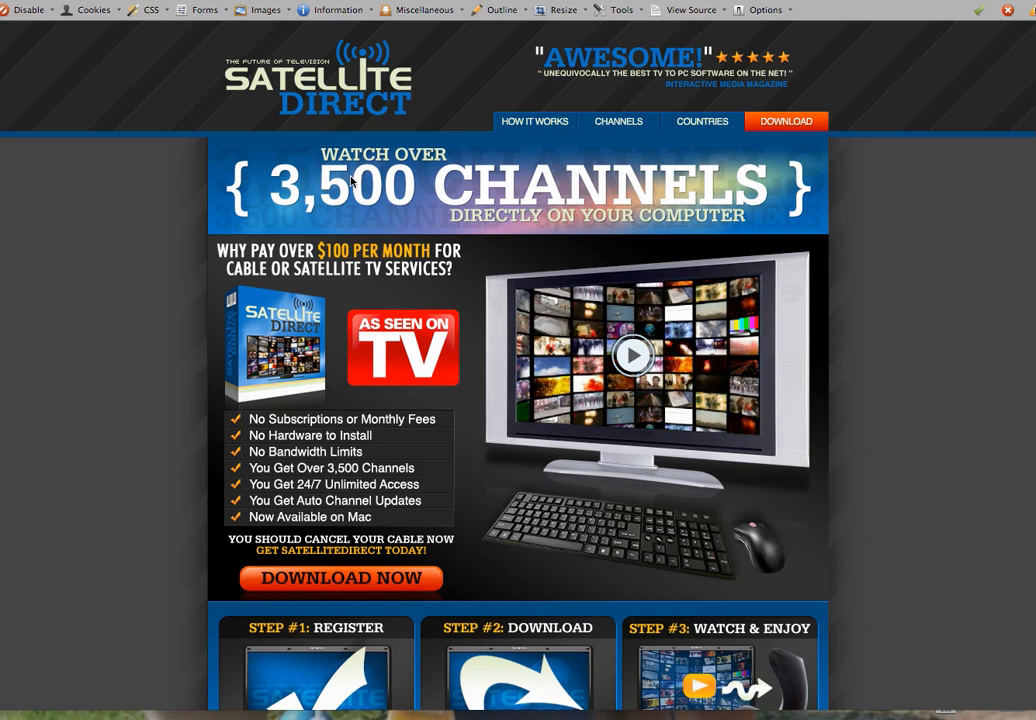
Copy the keyword list from the page source's keywords meta tag, then close the source window
right_click(60, 319)
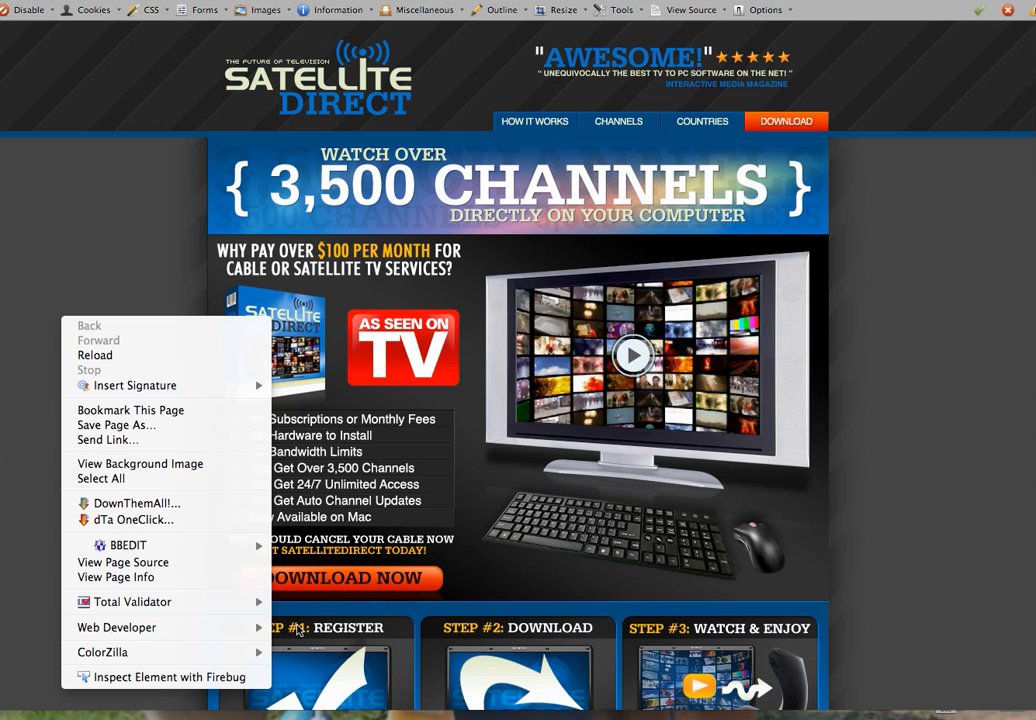
left_click(122, 563)
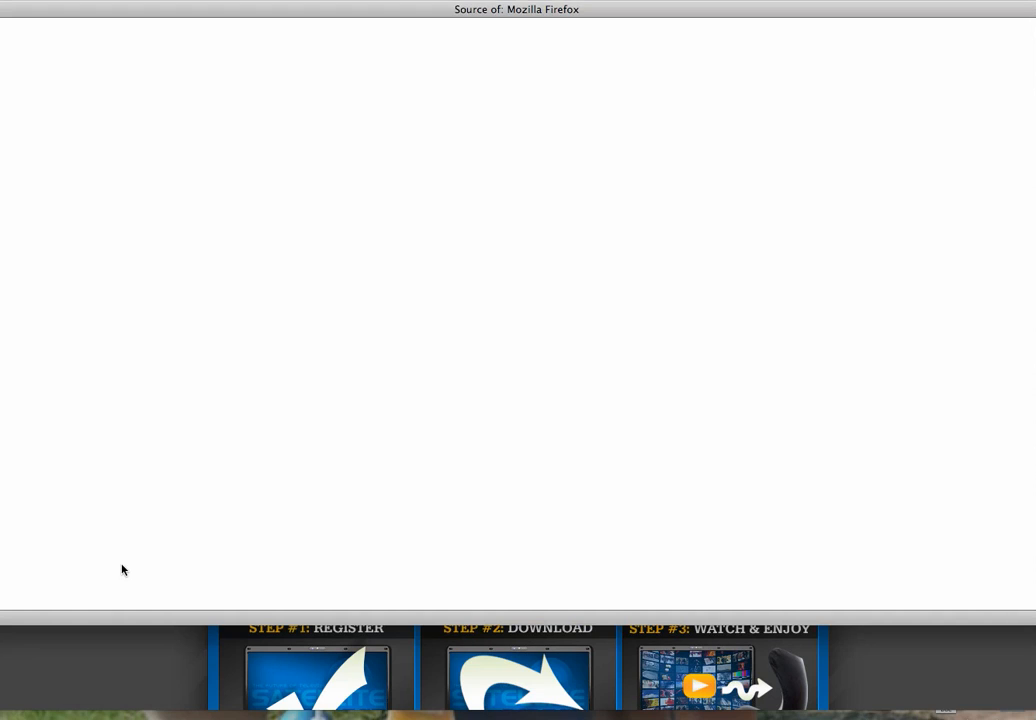
left_click_drag(372, 12, 500, 40)
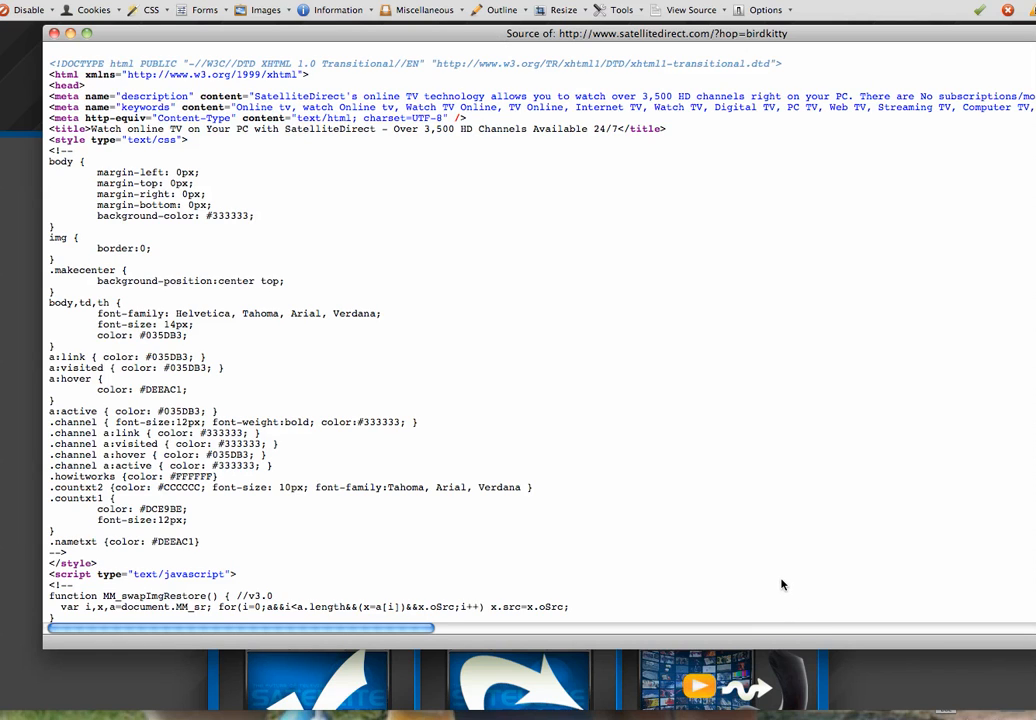
left_click_drag(780, 581, 779, 580)
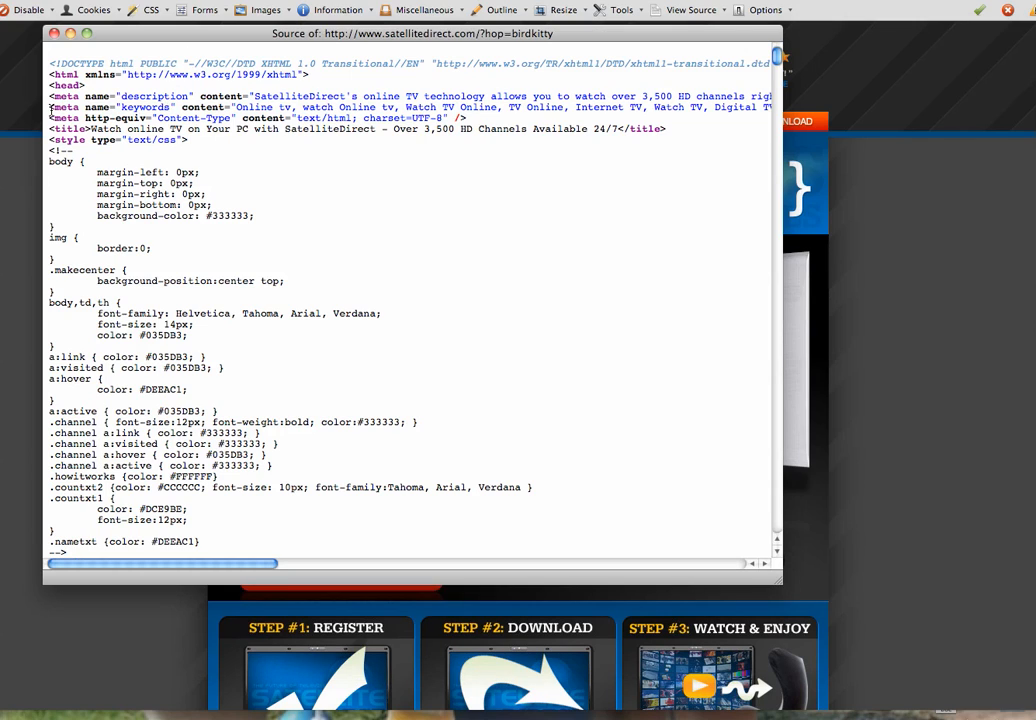
left_click_drag(48, 107, 428, 92)
left_click_drag(236, 107, 83, 109)
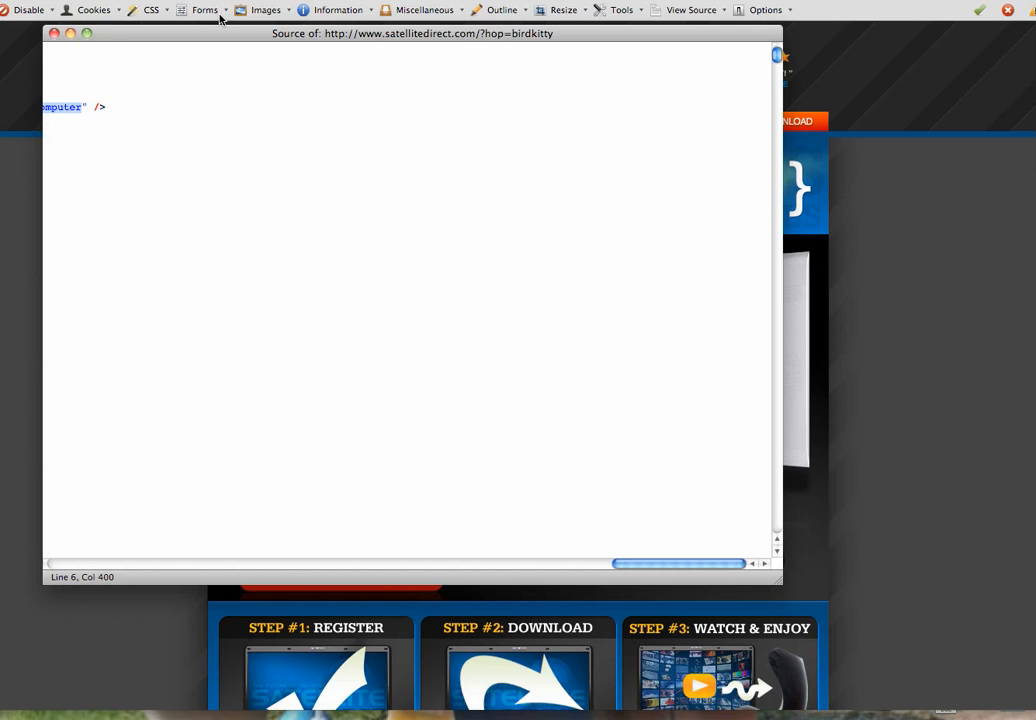
left_click(54, 33)
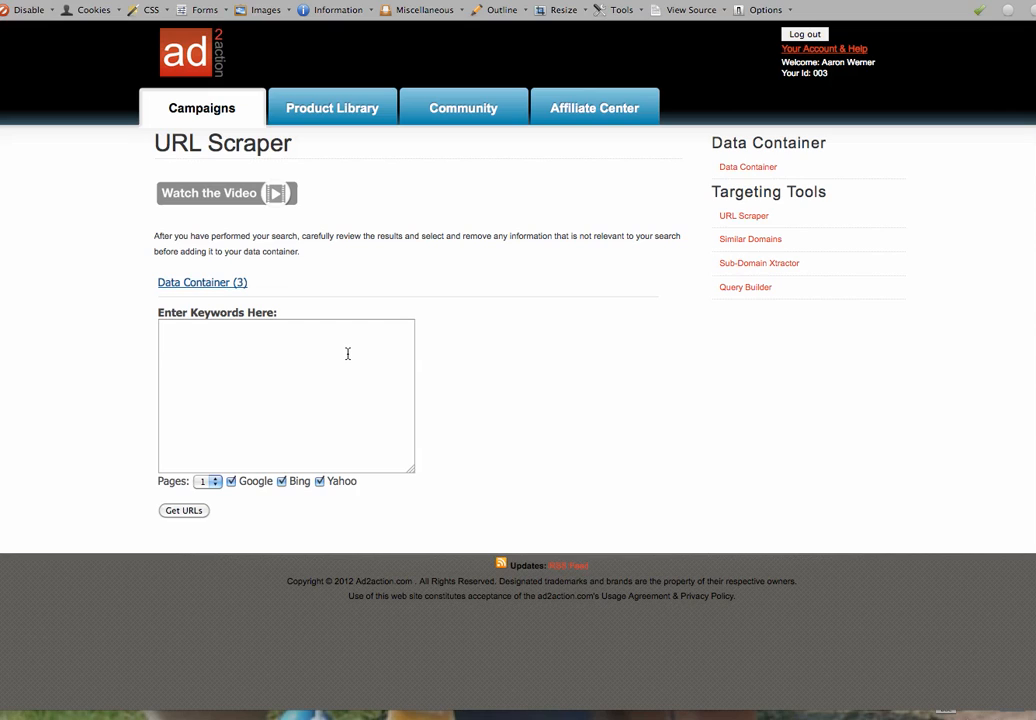
Paste the copied keywords into URL Scraper's keyword box, putting 'Online tv' on its own line
left_click(745, 217)
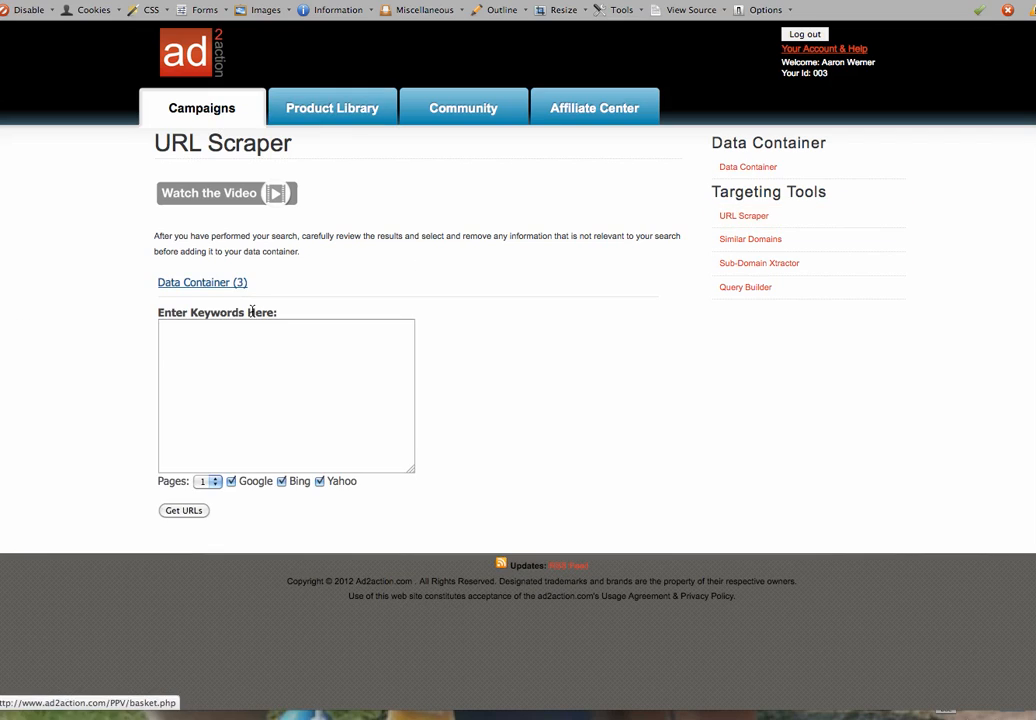
left_click(229, 358)
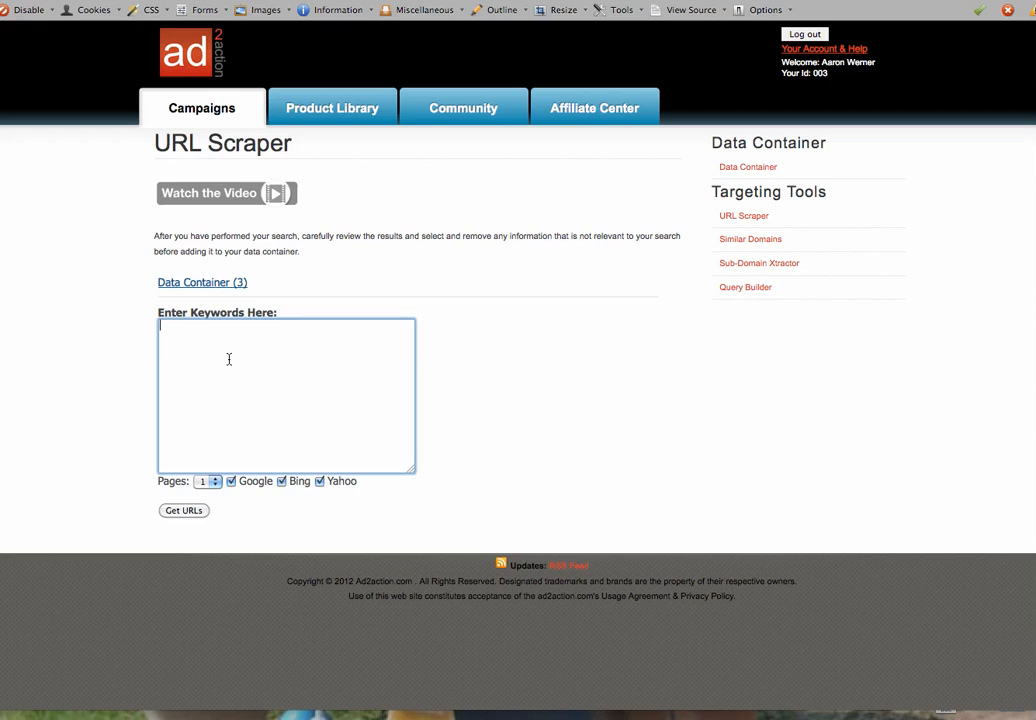
type("Online tv, watch Online tv, Watch TV Online, TV Online, Internet TV, Watch TV, Digital TV, PC TV, Web TV, Streaming TV, Computer TV, On line tv, Internet Television, Laptop TV, Live TV Online, TV on PC, Online TV live, Television Online, Watch live TV, Tv on live, pc satellite tv, satellite tv pc, tv on computer, live internet tv, satellite tv for pc, tv on computer")
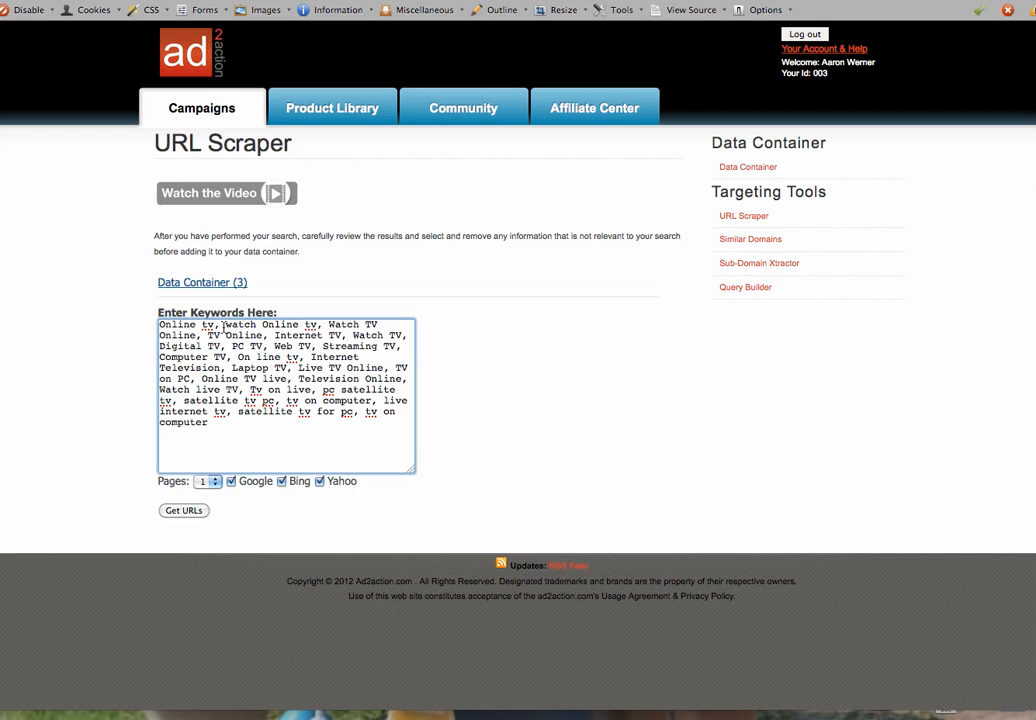
left_click(221, 325)
key("BackSpace")
key("Return")
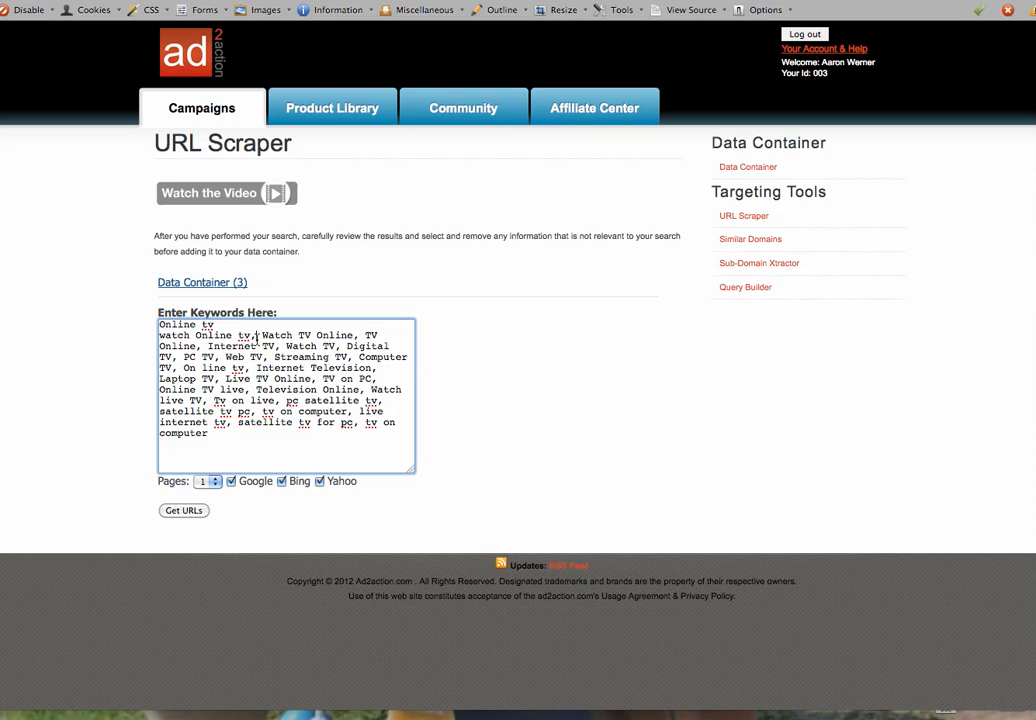
Break the comma-separated keywords so Watch TV Online, TV Online, Internet TV, Watch TV, Digital TV and PC TV each sit on their own line
left_click(256, 336)
key("BackSpace")
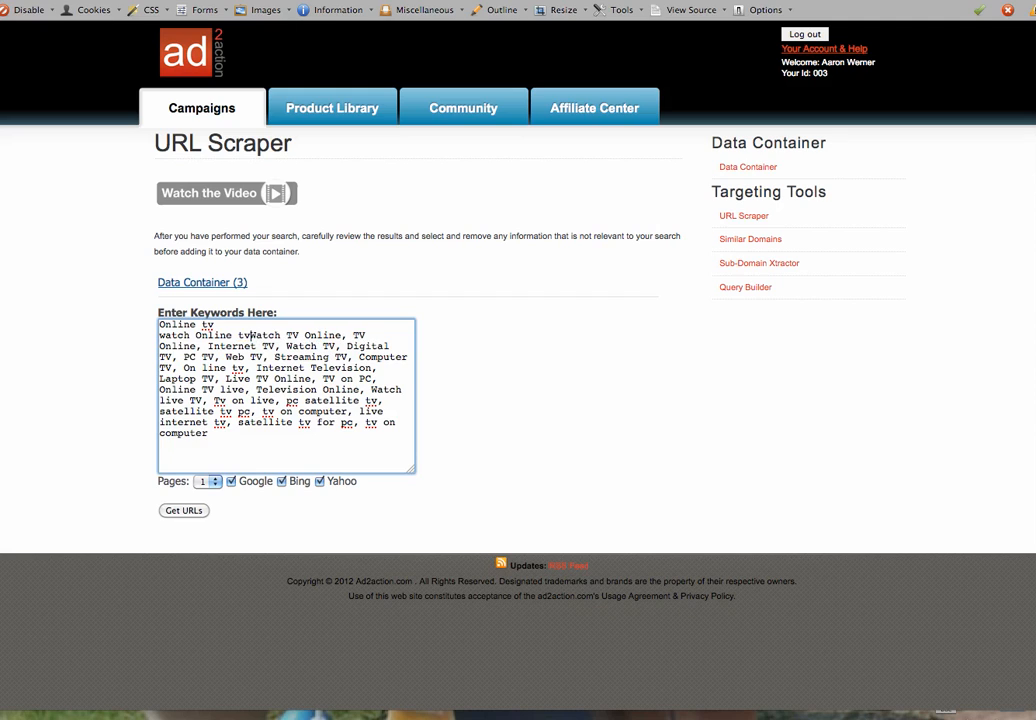
key("Return")
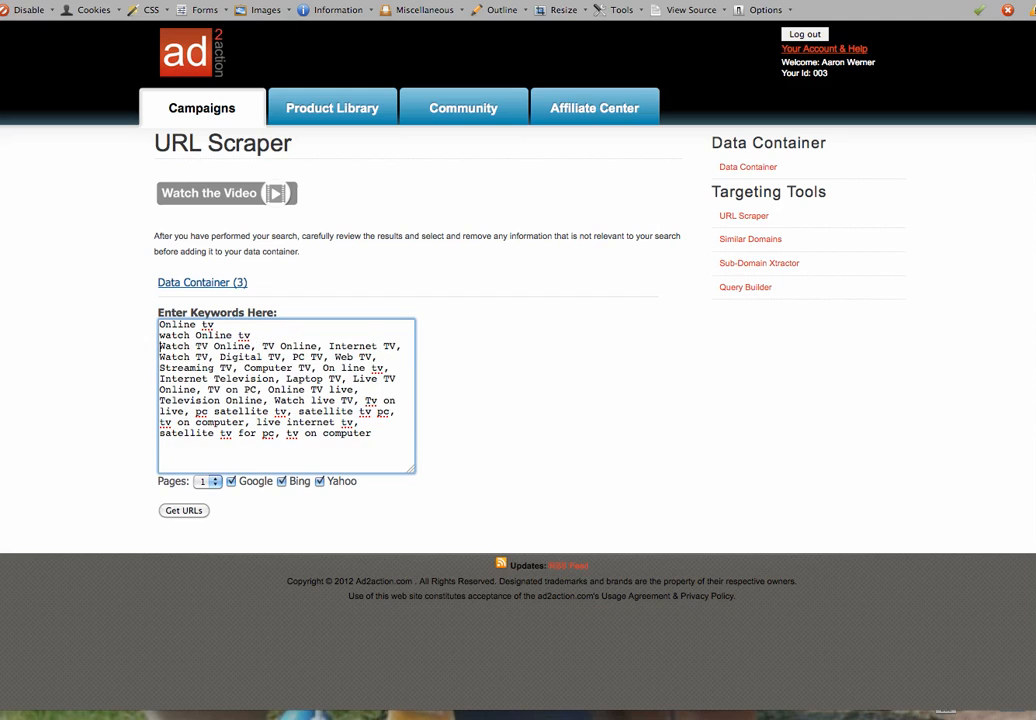
left_click(263, 347)
key("BackSpace")
key("BackSpace")
key("Return")
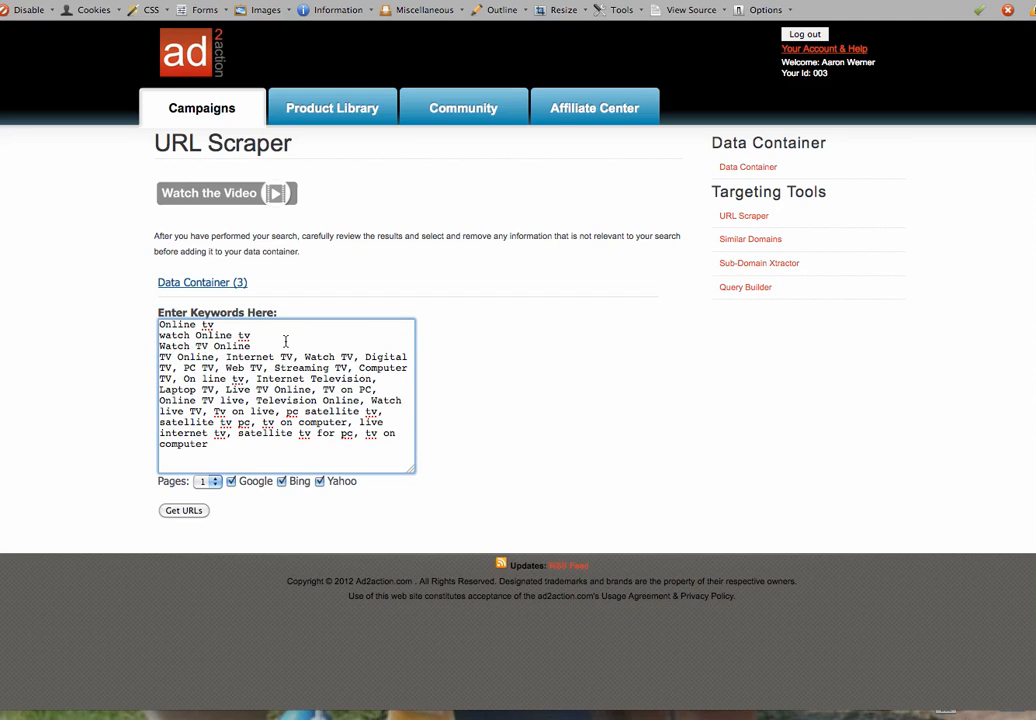
left_click(226, 357)
key("BackSpace")
key("BackSpace")
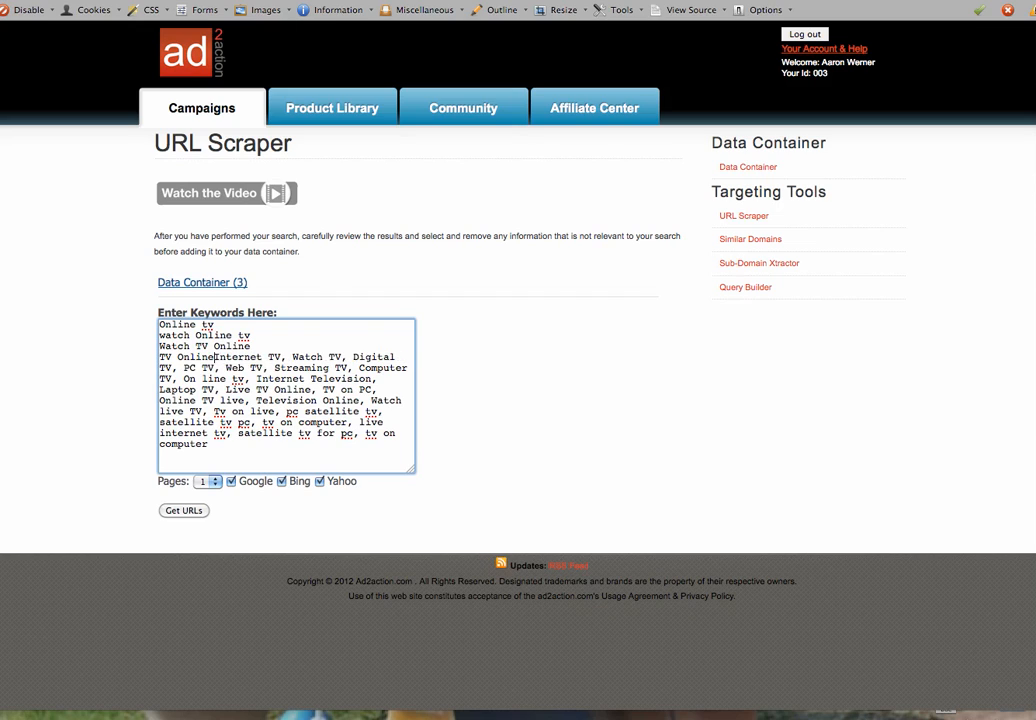
key("Return")
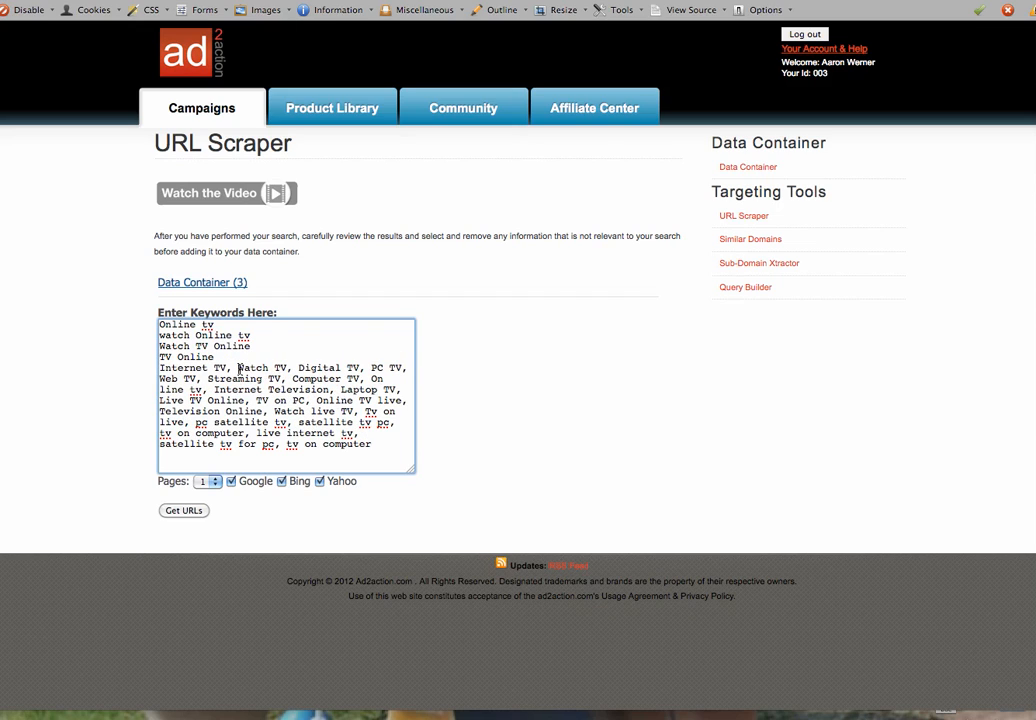
key("BackSpace")
key("BackSpace")
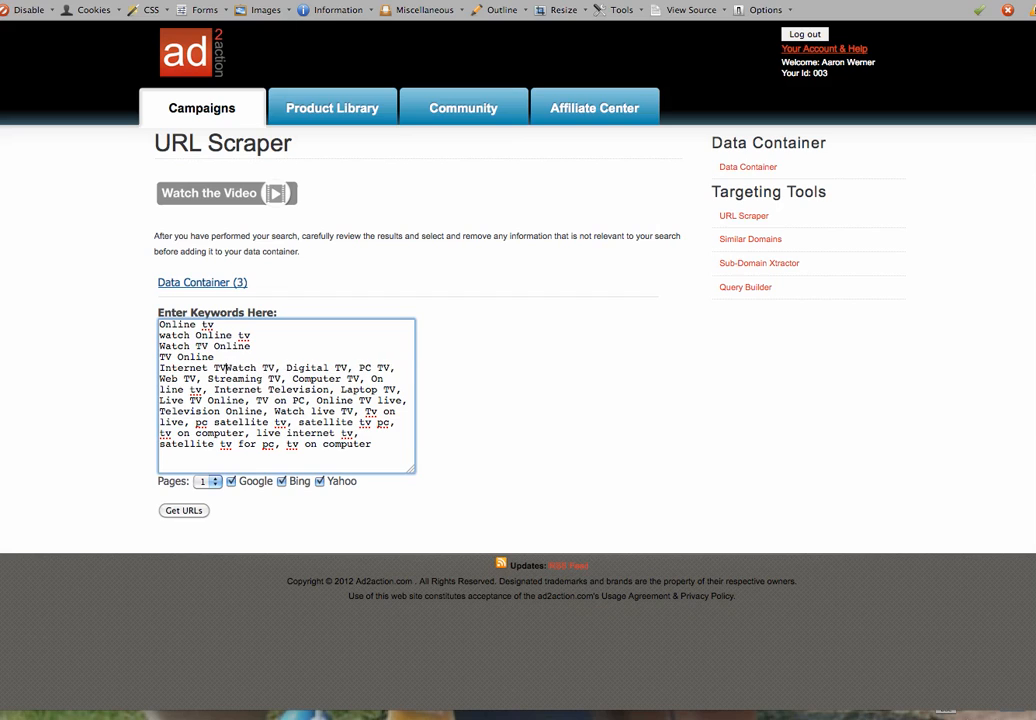
key("Return")
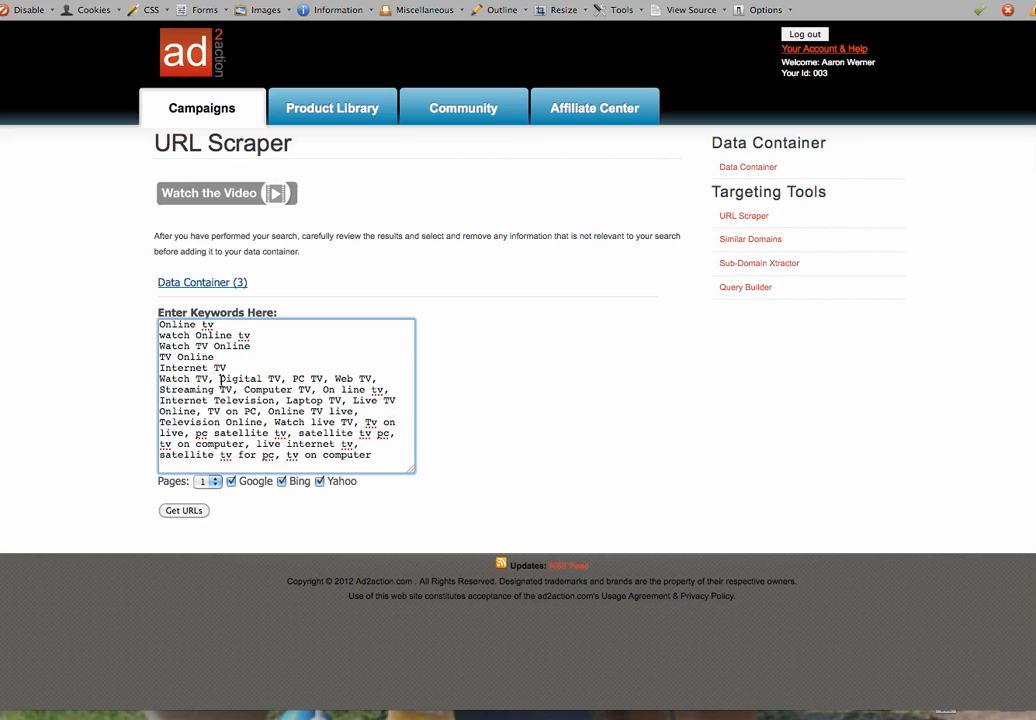
key("BackSpace")
key("BackSpace")
key("Return")
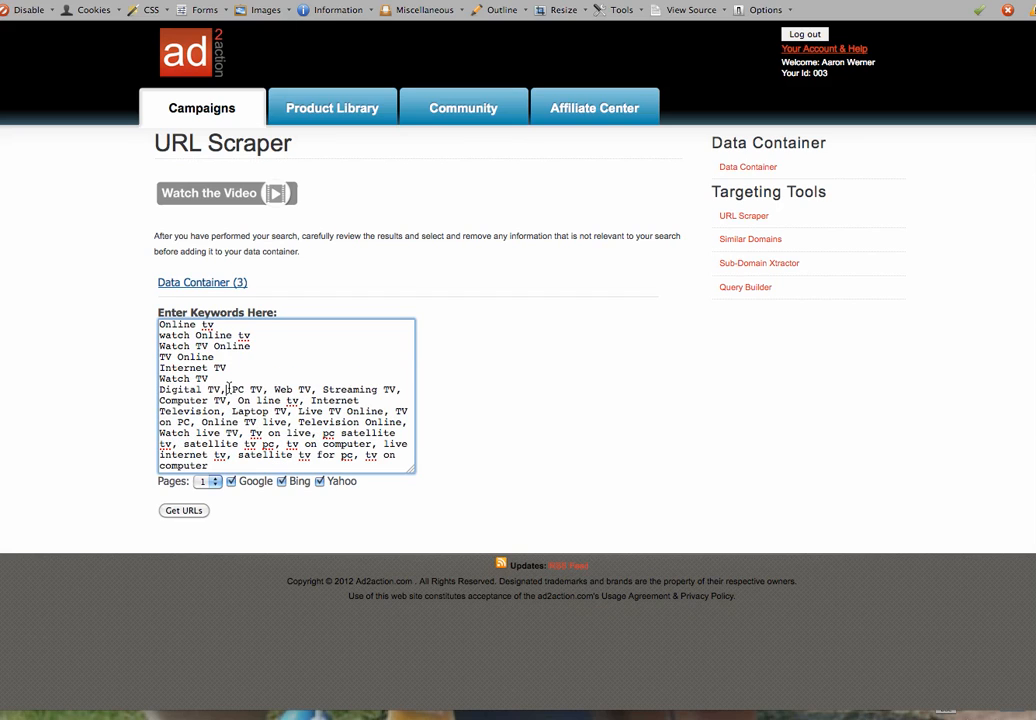
key("BackSpace")
key("BackSpace")
key("Return")
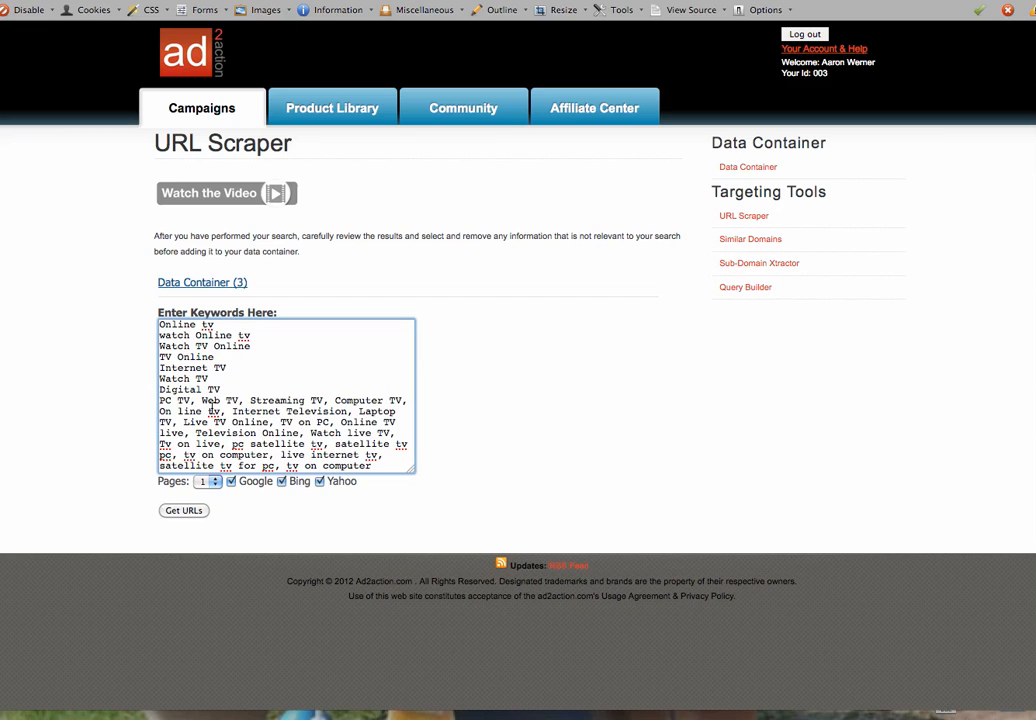
Put Web TV, Streaming TV, Computer TV, On line tv and Internet Television on separate lines
left_click(202, 401)
key("BackSpace")
key("BackSpace")
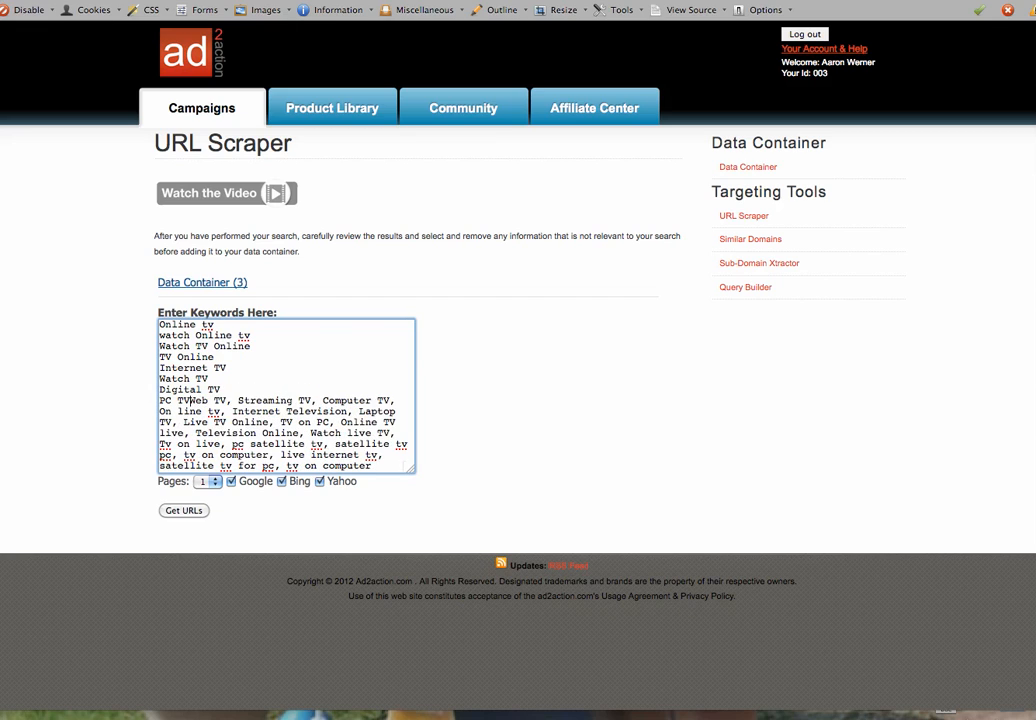
key("Return")
left_click(205, 411)
key("BackSpace")
key("BackSpace")
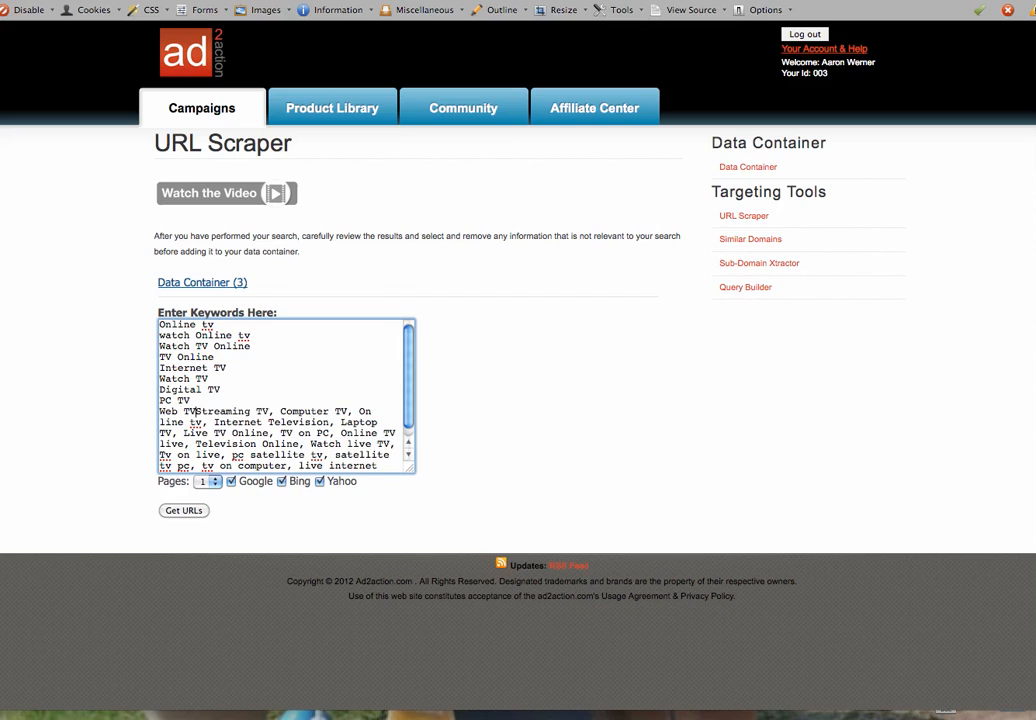
key("Return")
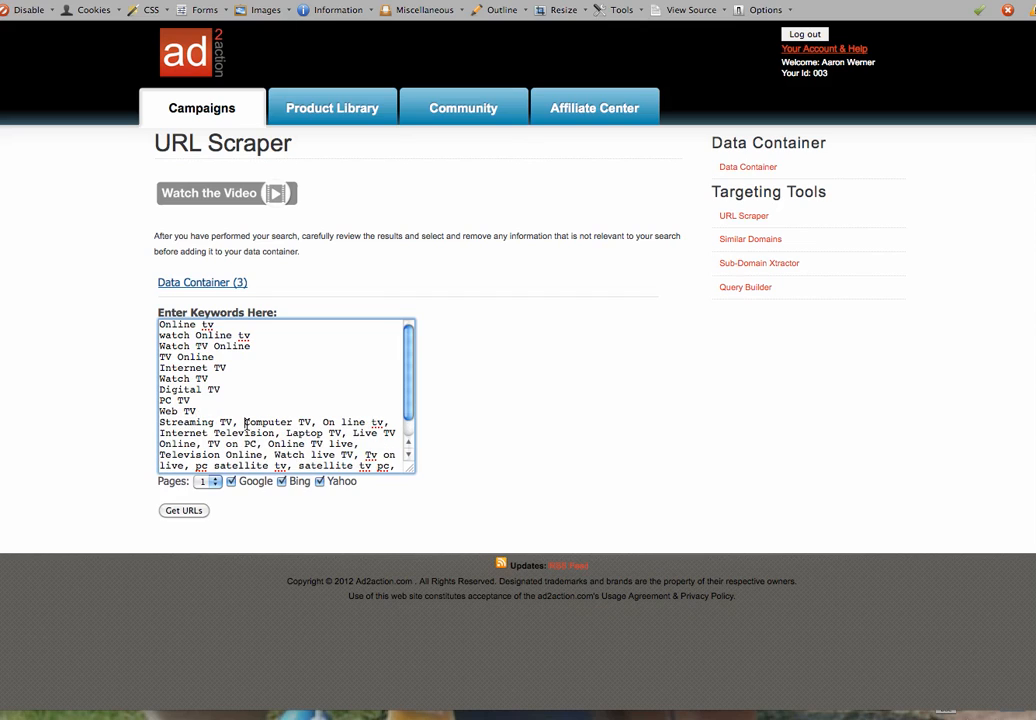
left_click(244, 425)
key("BackSpace")
key("BackSpace")
key("Return")
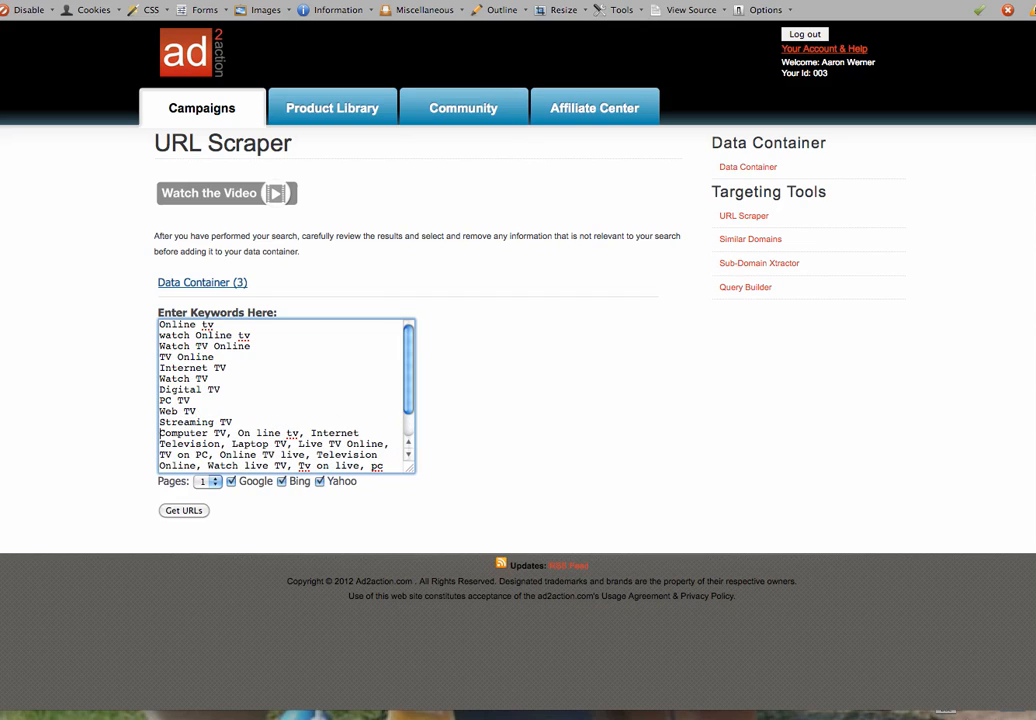
left_click(238, 433)
key("BackSpace")
key("BackSpace")
key("Return")
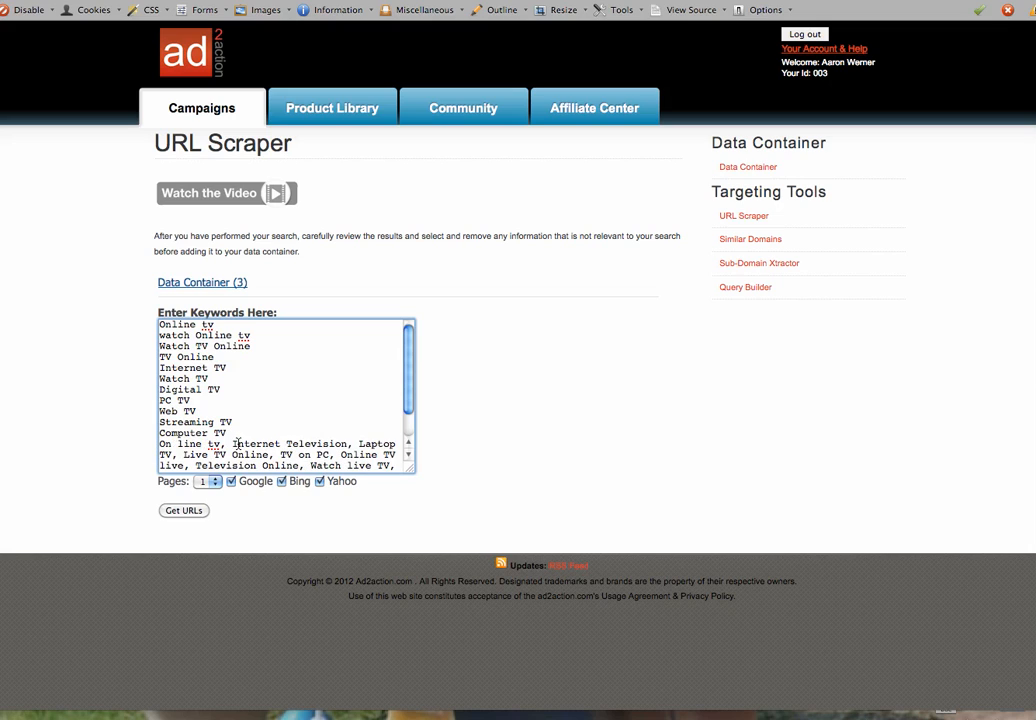
left_click(235, 443)
key("BackSpace")
key("BackSpace")
key("Return")
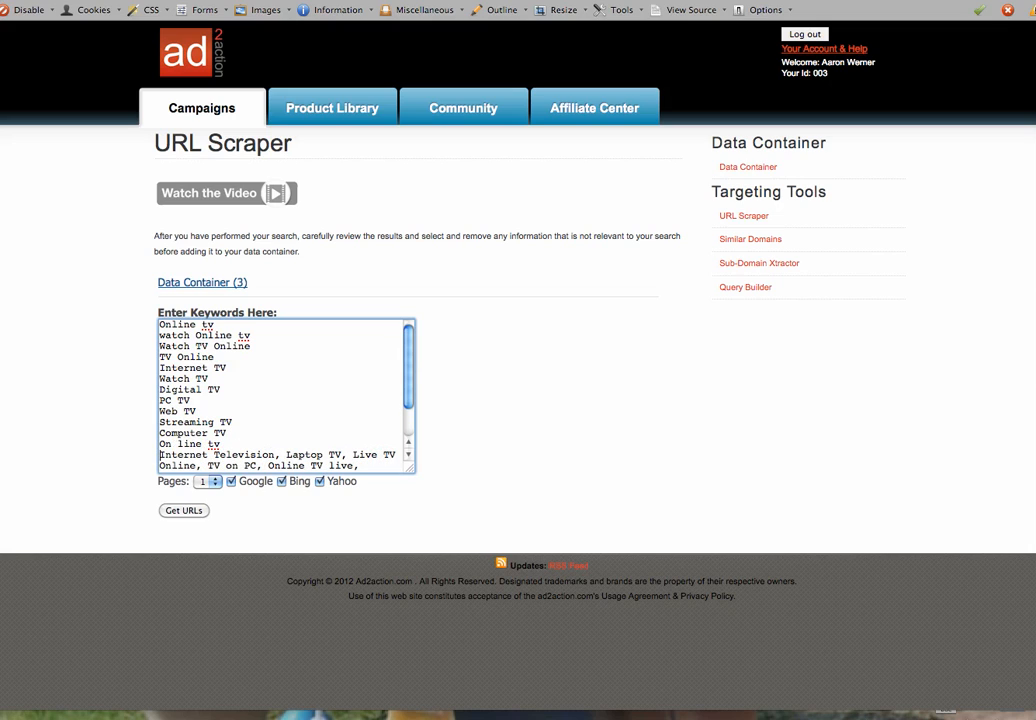
Put Laptop TV, Live TV Online, TV on PC, Online TV live and Television Online on separate lines
scroll(411, 340, "down", 2)
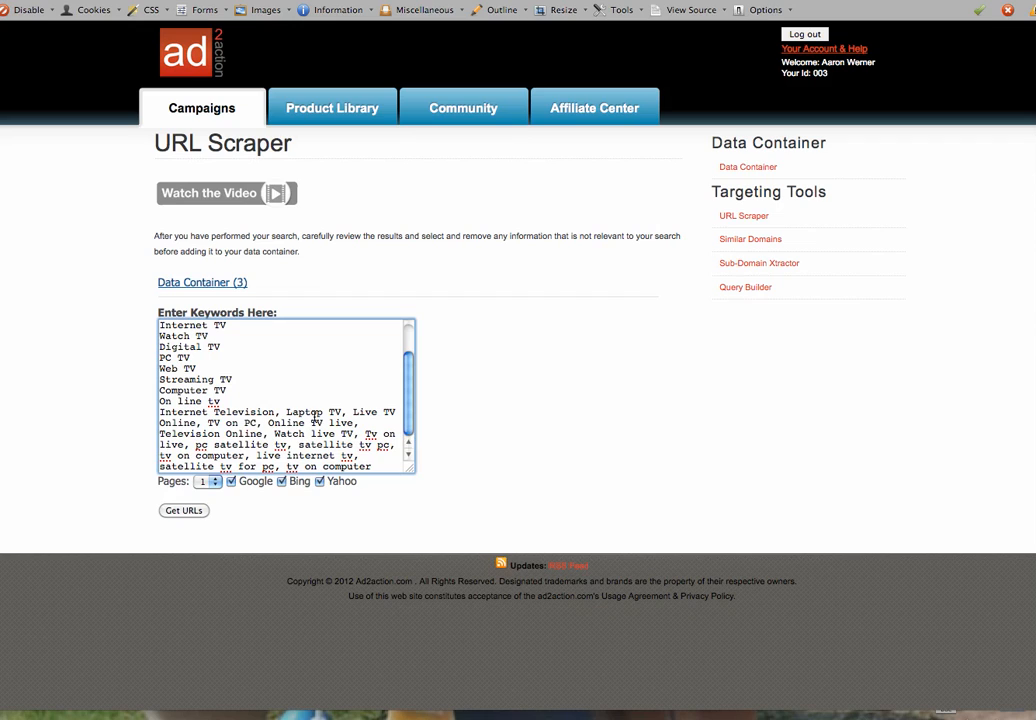
left_click(286, 412)
key("BackSpace")
key("BackSpace")
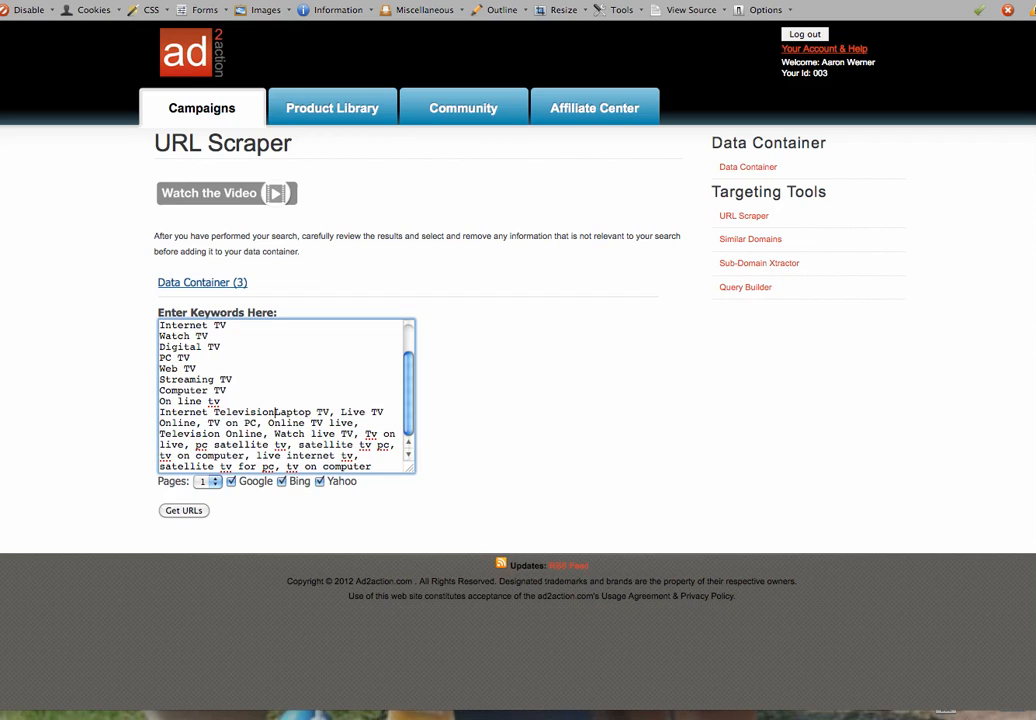
key("Return")
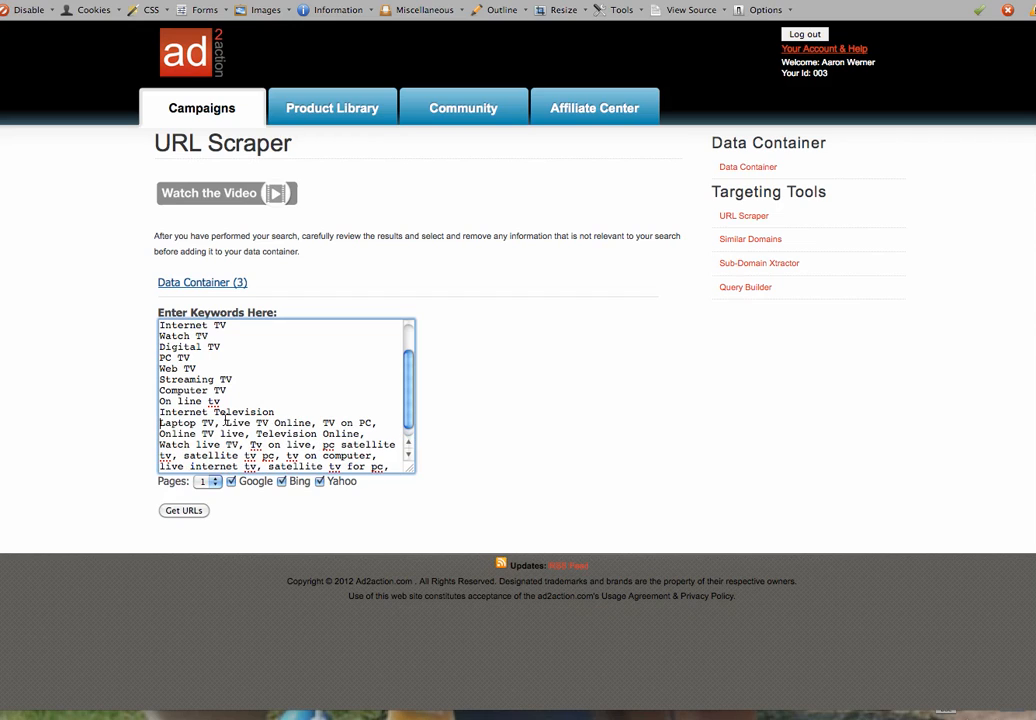
left_click(226, 423)
key("BackSpace")
key("BackSpace")
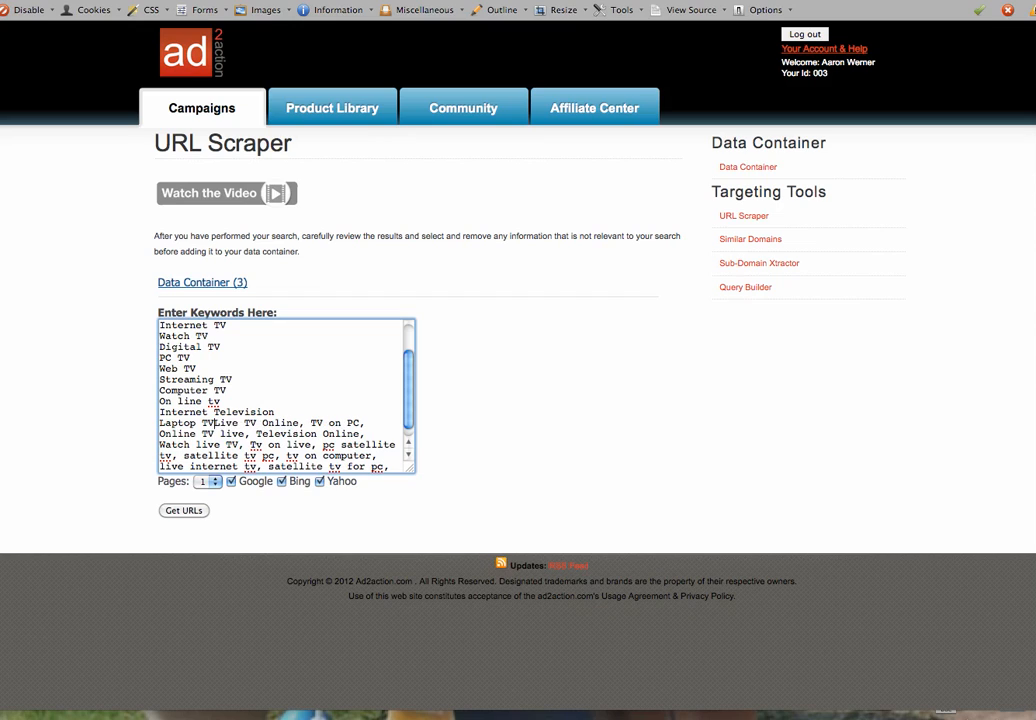
key("Return")
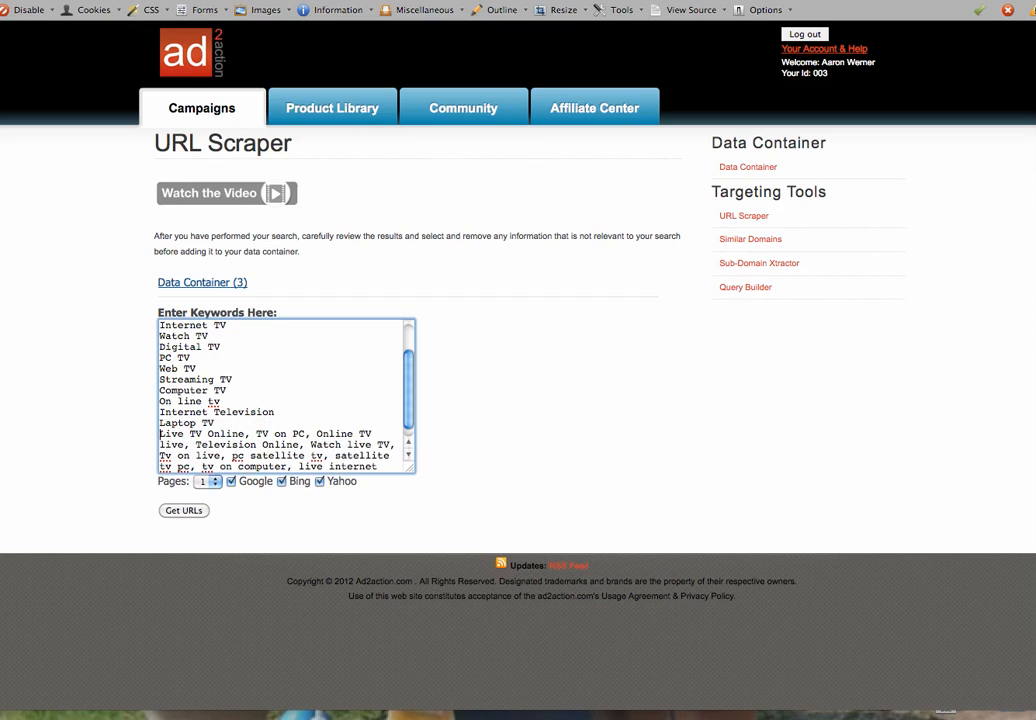
left_click(256, 434)
key("BackSpace")
key("BackSpace")
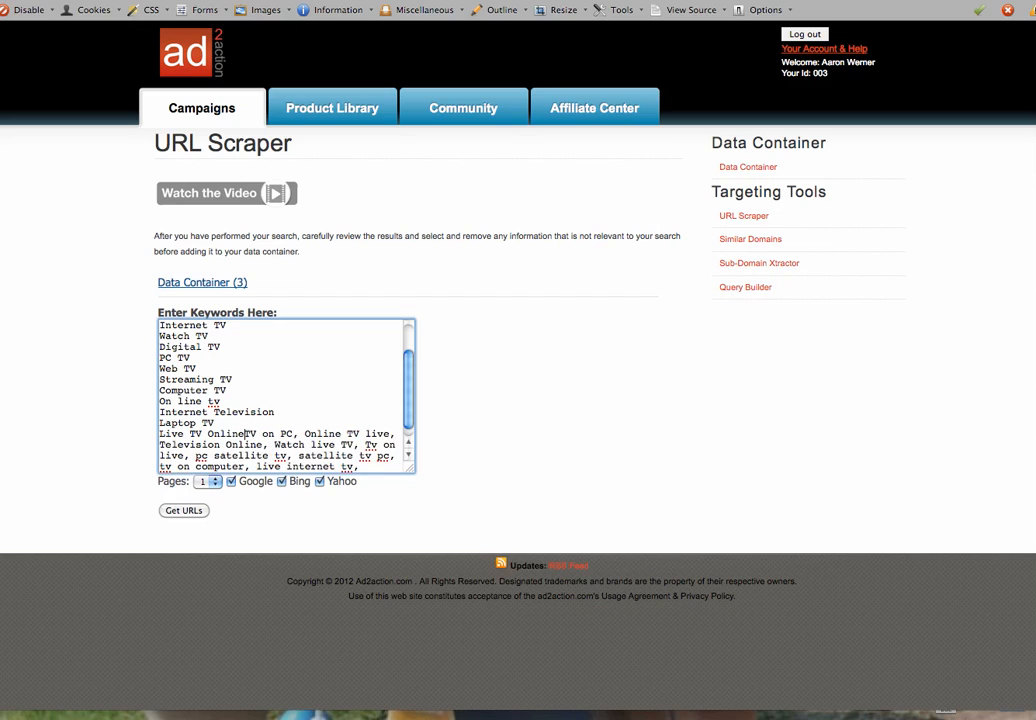
key("Return")
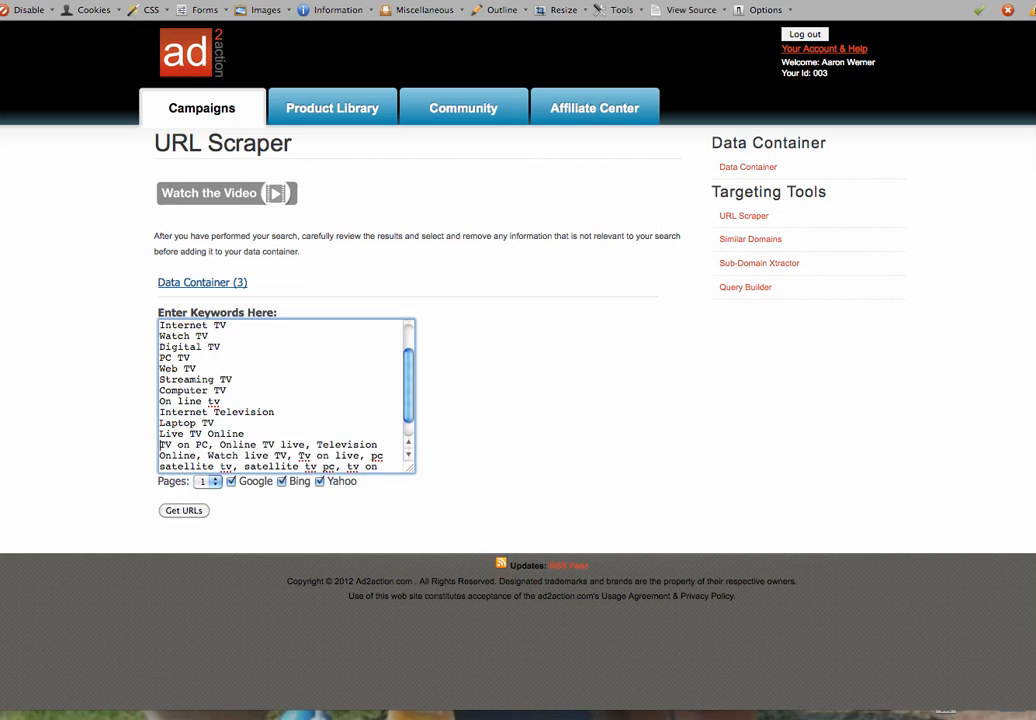
left_click(217, 444)
key("BackSpace")
key("BackSpace")
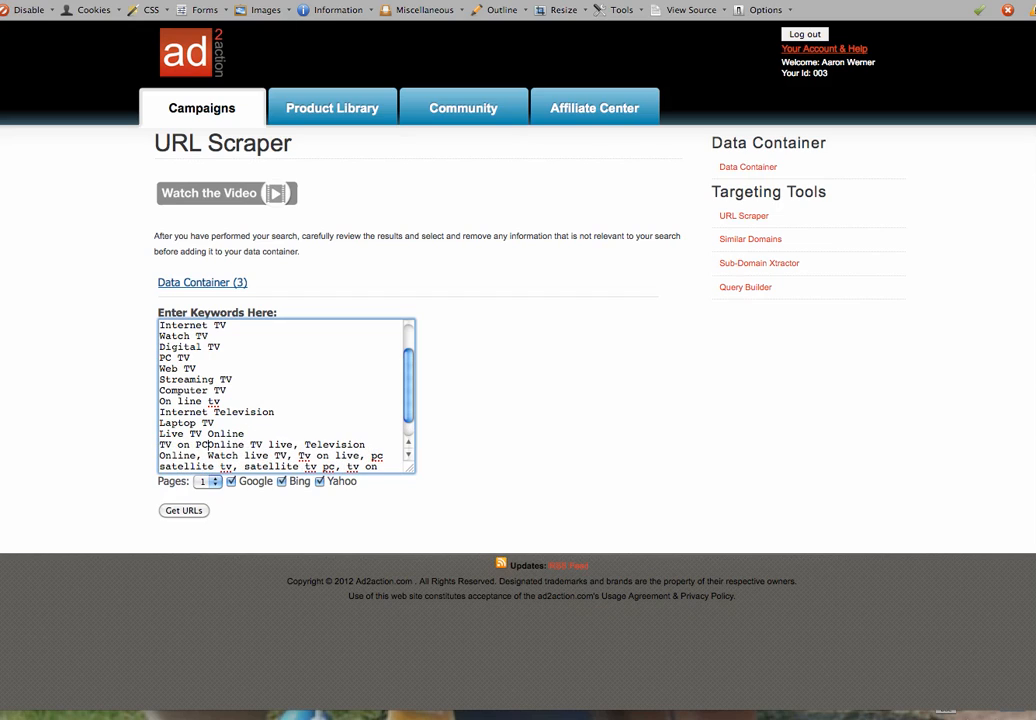
key("Return")
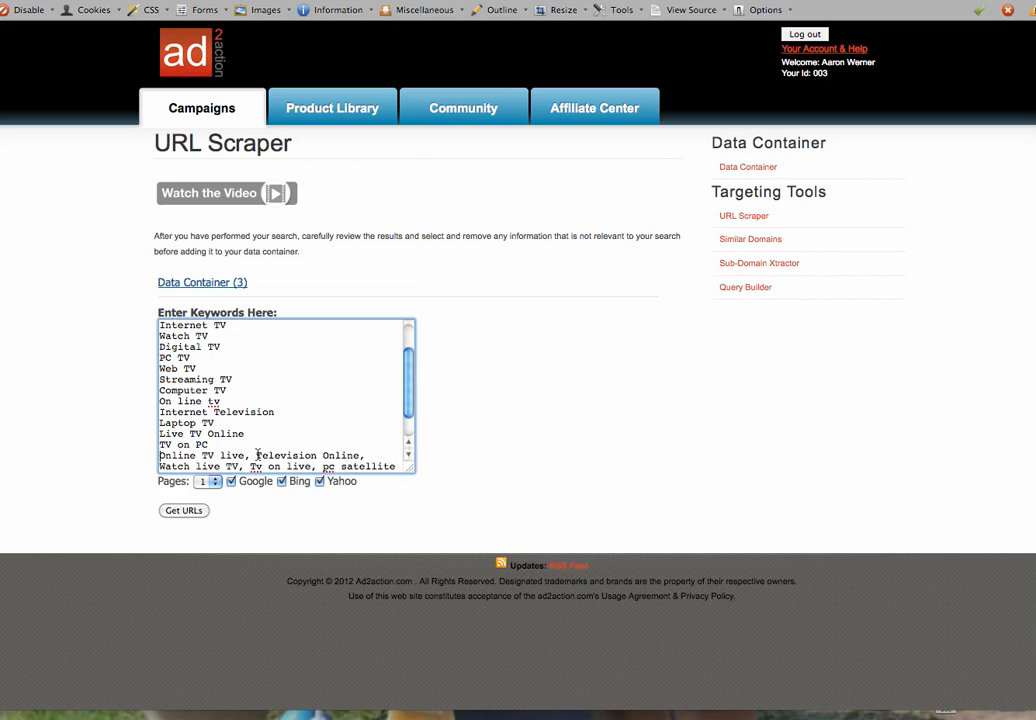
left_click(256, 455)
key("BackSpace")
key("BackSpace")
key("Return")
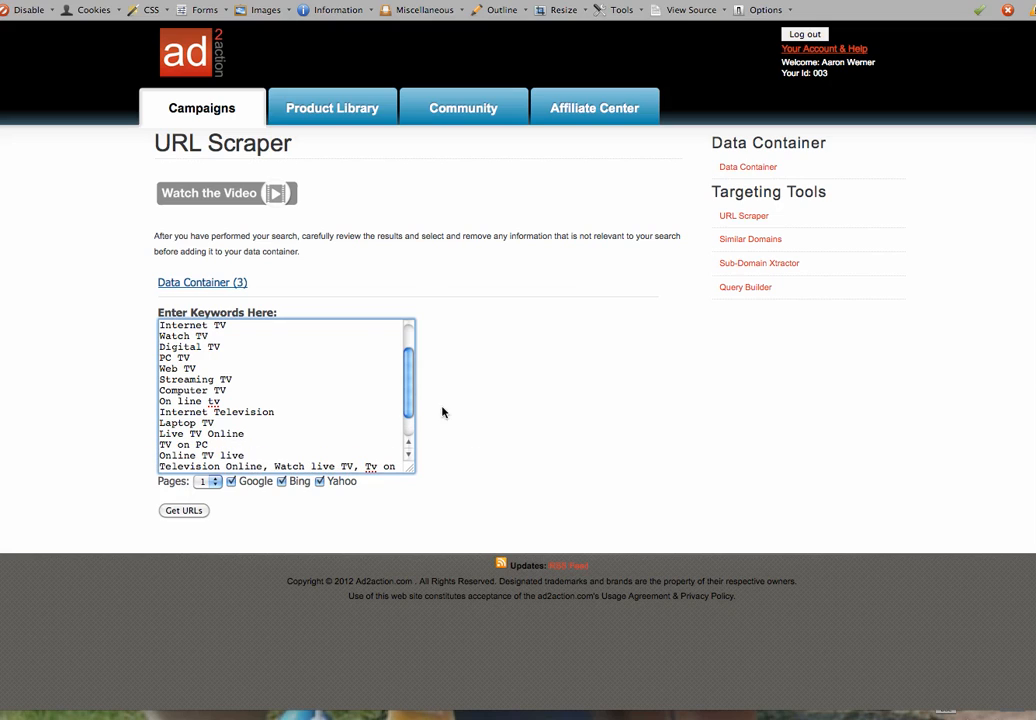
Put Watch live TV, Tv on live, pc satellite tv, satellite tv pc and tv on computer on separate lines
scroll(412, 390, "down", 2)
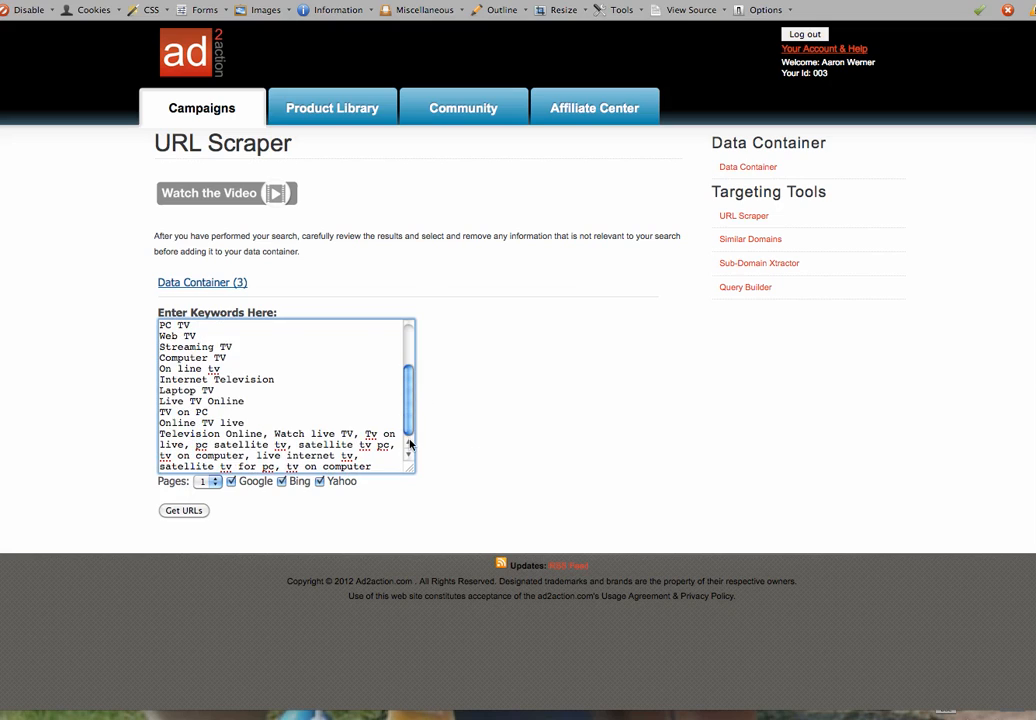
left_click(275, 434)
key("BackSpace")
key("BackSpace")
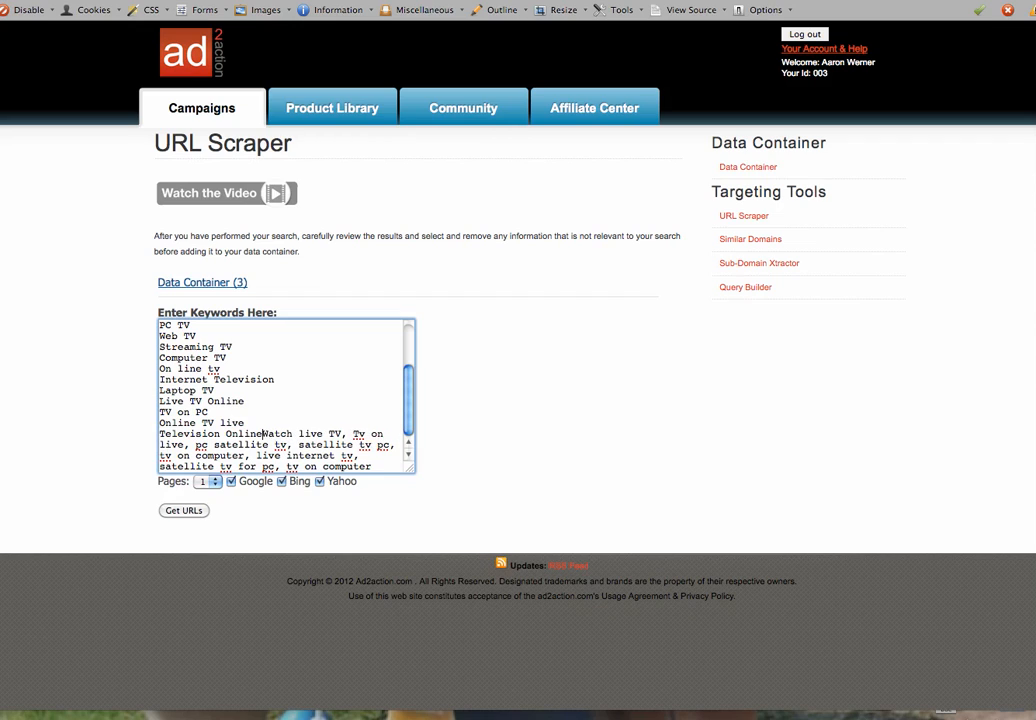
key("Return")
left_click(246, 443)
key("BackSpace")
key("BackSpace")
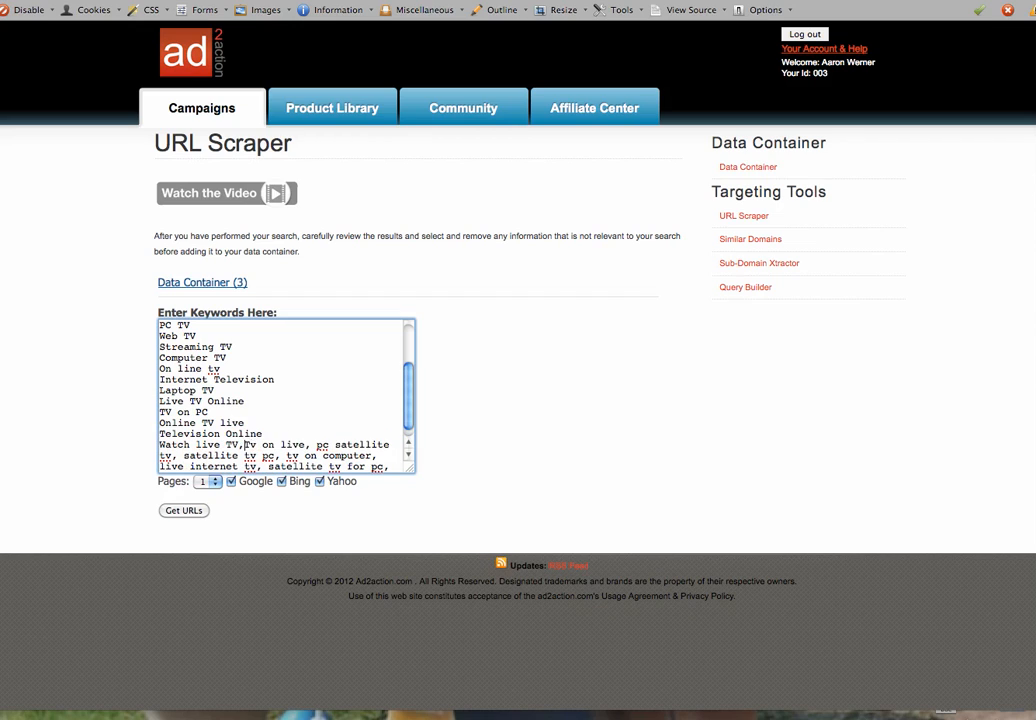
key("Return")
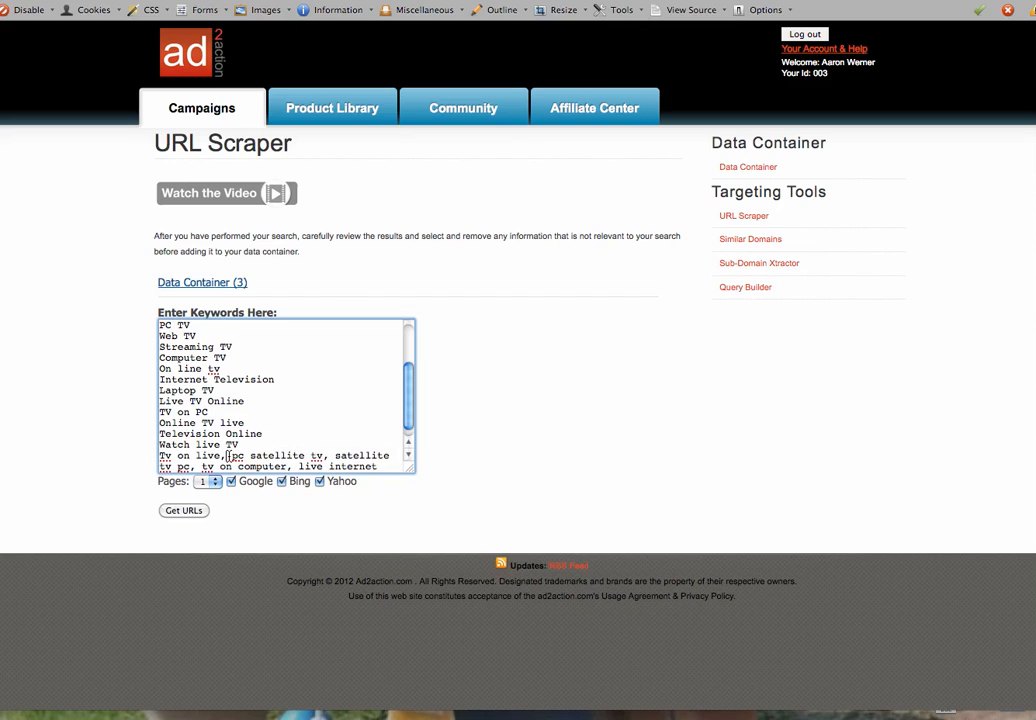
left_click(231, 455)
key("BackSpace")
key("BackSpace")
key("Return")
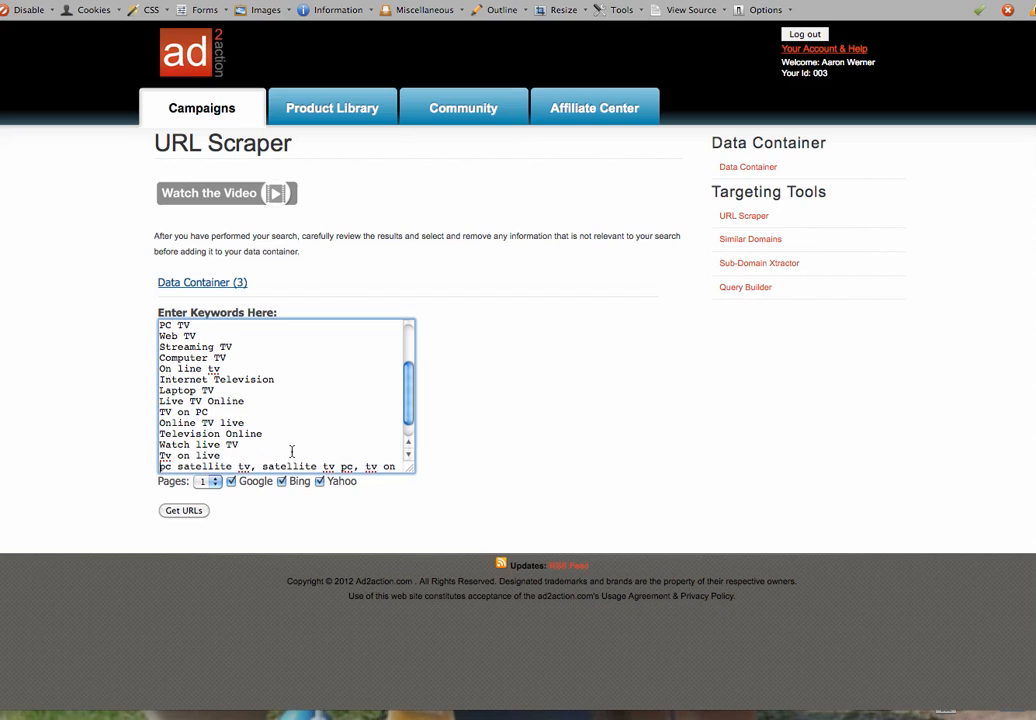
scroll(407, 423, "down", 2)
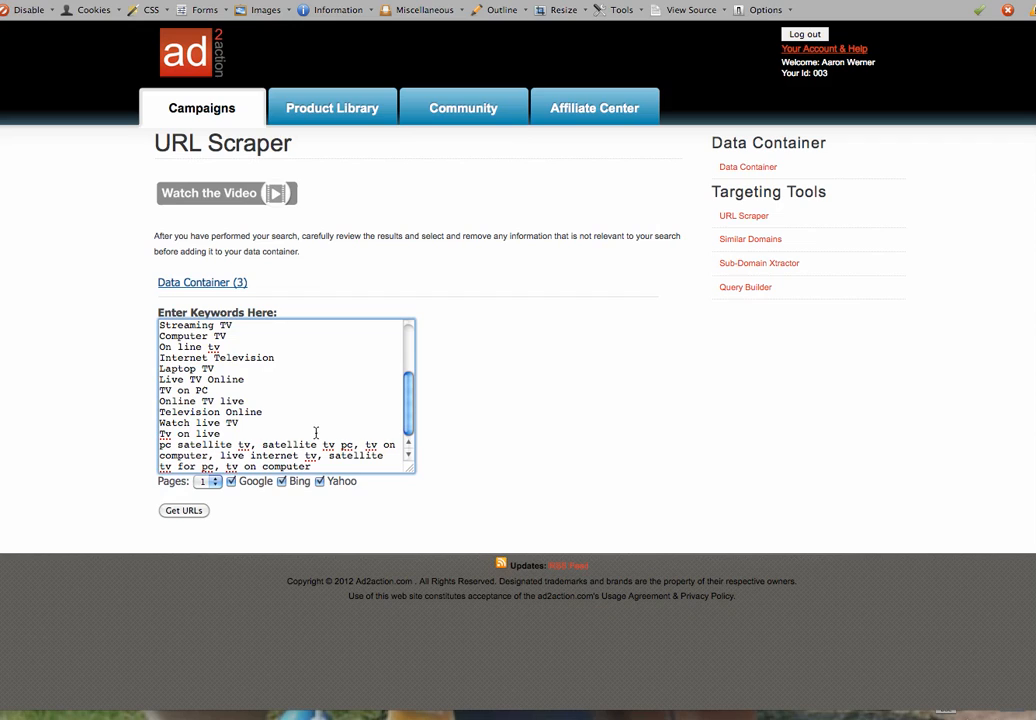
left_click(263, 444)
key("BackSpace")
key("BackSpace")
key("Return")
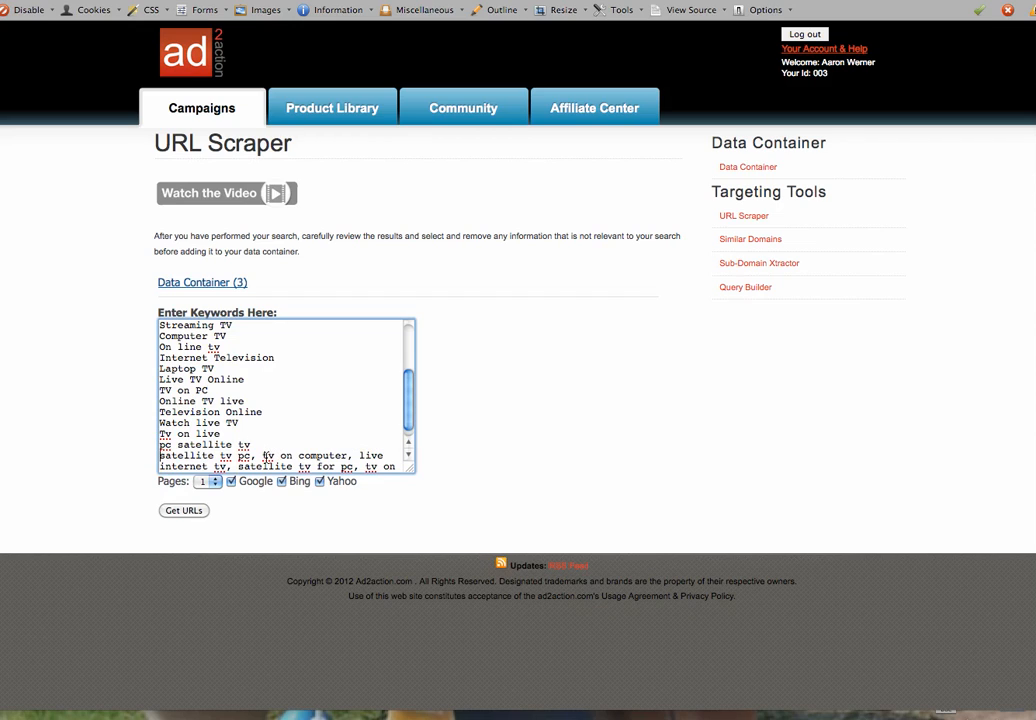
left_click(263, 455)
key("BackSpace")
key("BackSpace")
key("Return")
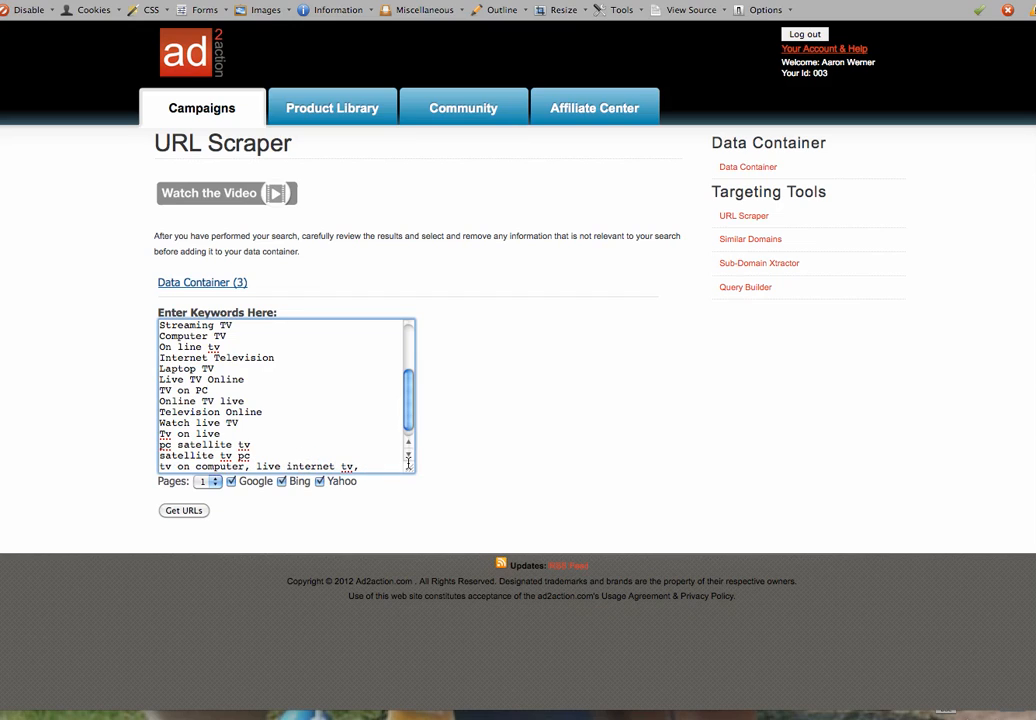
Split off live internet tv, satellite tv for pc and the final tv on computer, then return the box to the top
scroll(408, 402, "down", 1)
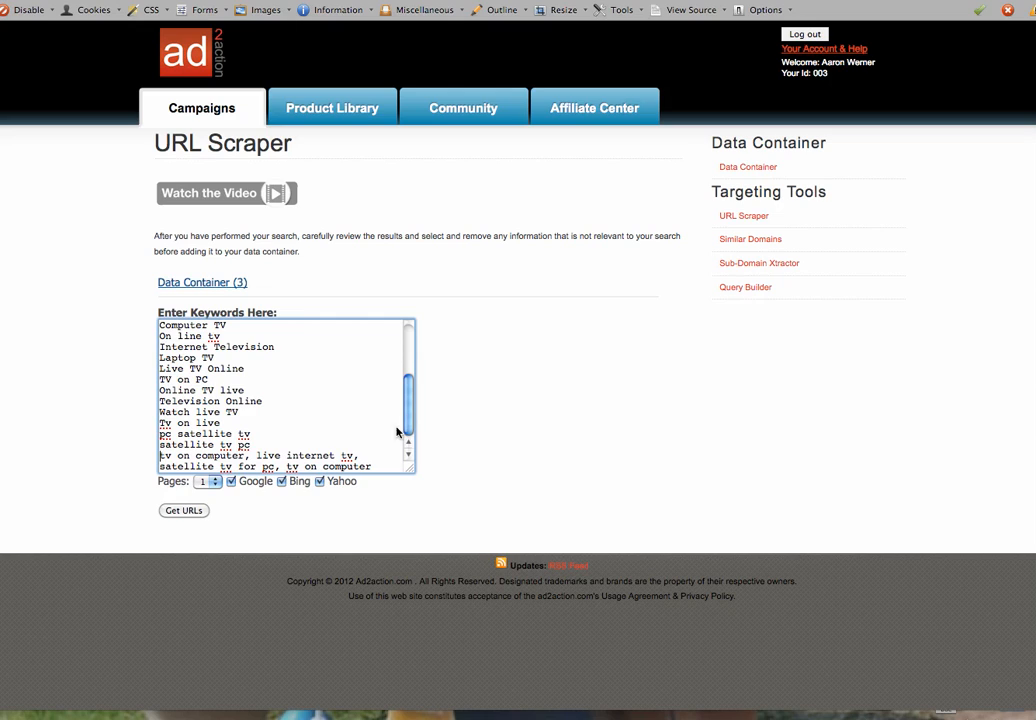
left_click(251, 456)
key("BackSpace")
key("BackSpace")
key("Return")
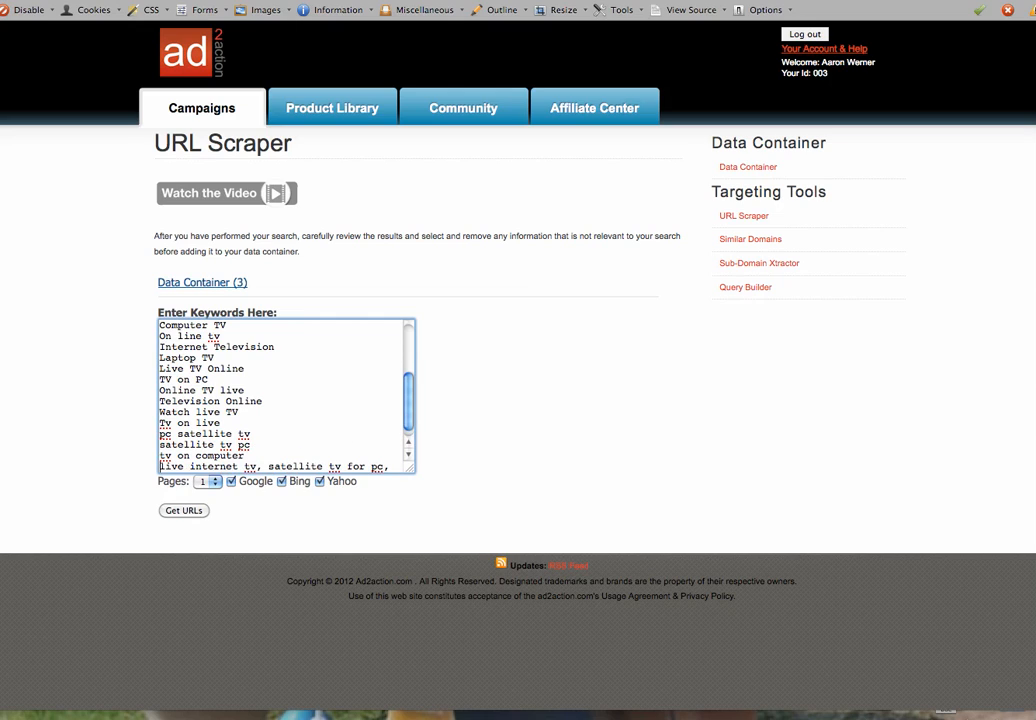
left_click(267, 466)
key("BackSpace")
key("BackSpace")
key("Return")
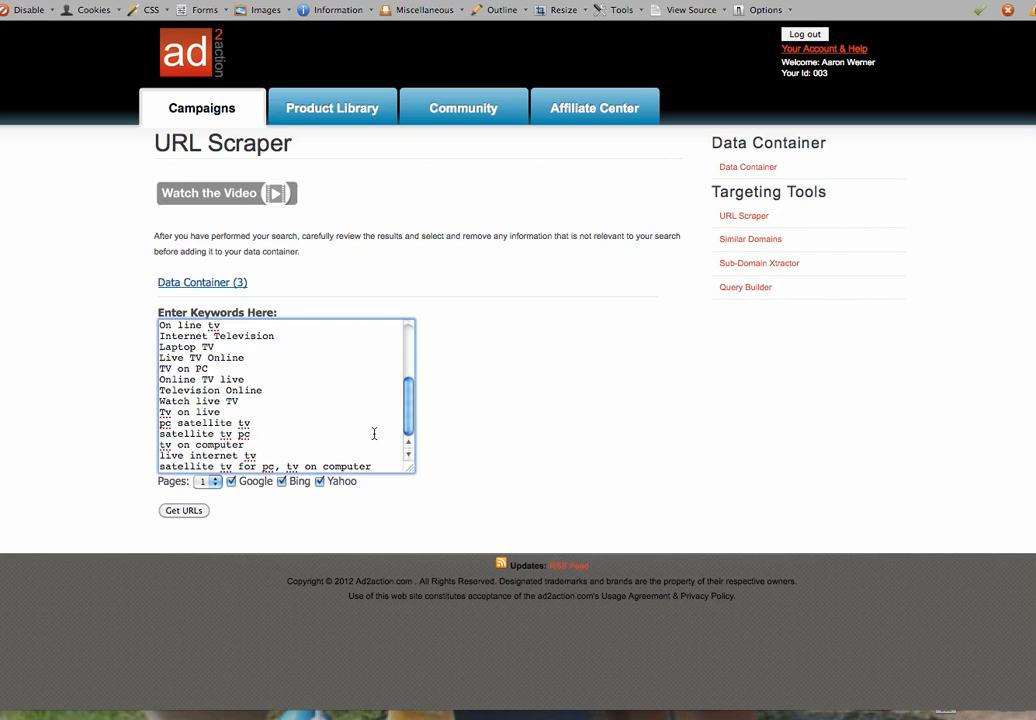
left_click(284, 466)
key("BackSpace")
key("BackSpace")
key("Return")
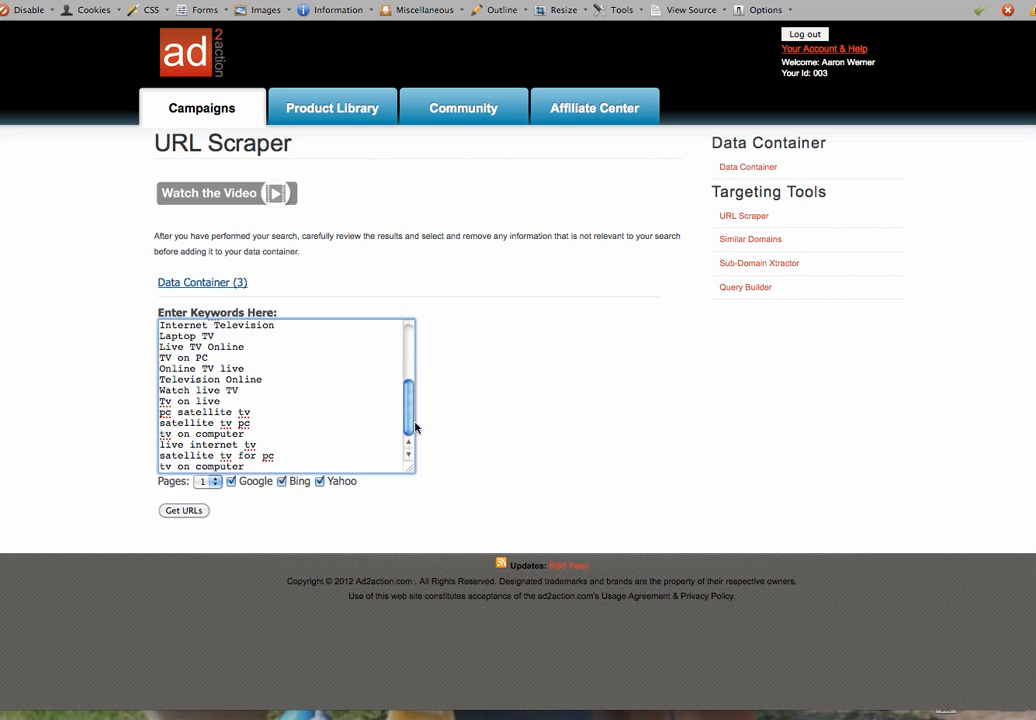
left_click_drag(409, 407, 405, 442)
Set Pages to 2 and run Get URLs on the TV keywords
left_click(205, 481)
left_click(206, 503)
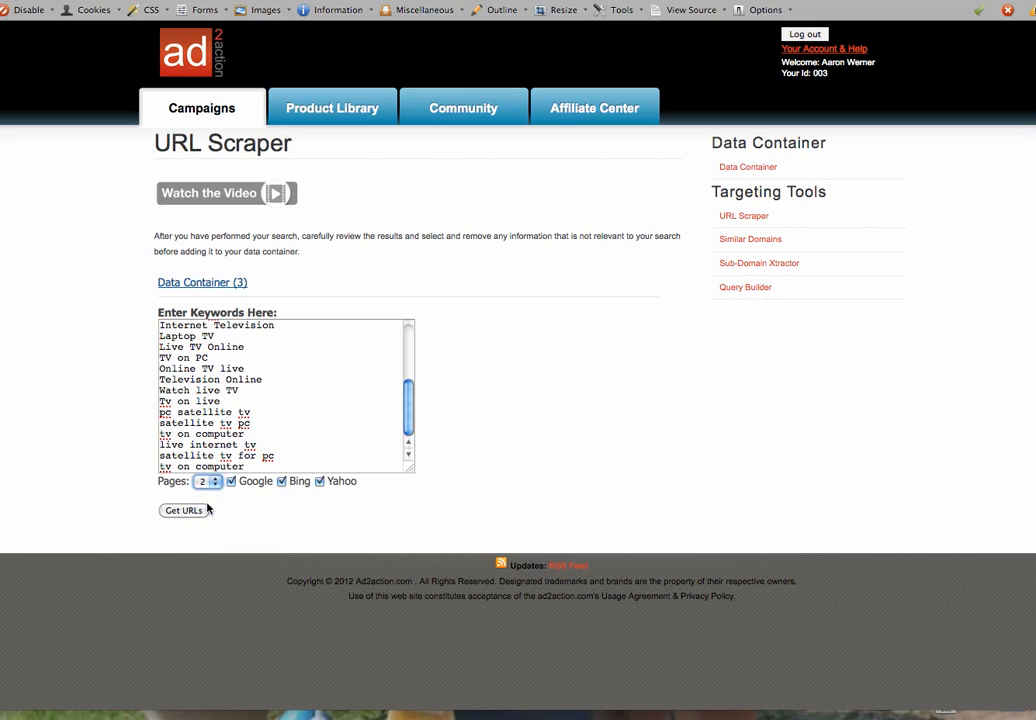
left_click(190, 513)
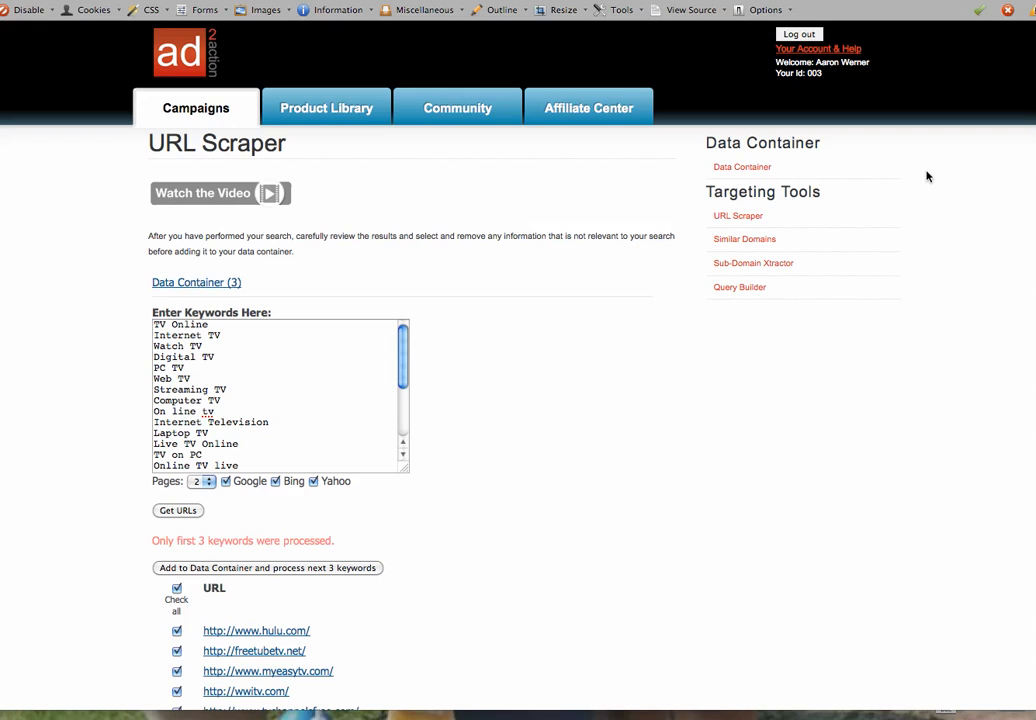
Review the scraped URLs and add them to the Data Container, moving on to the next 3 keywords
scroll(518, 400, "down", 1)
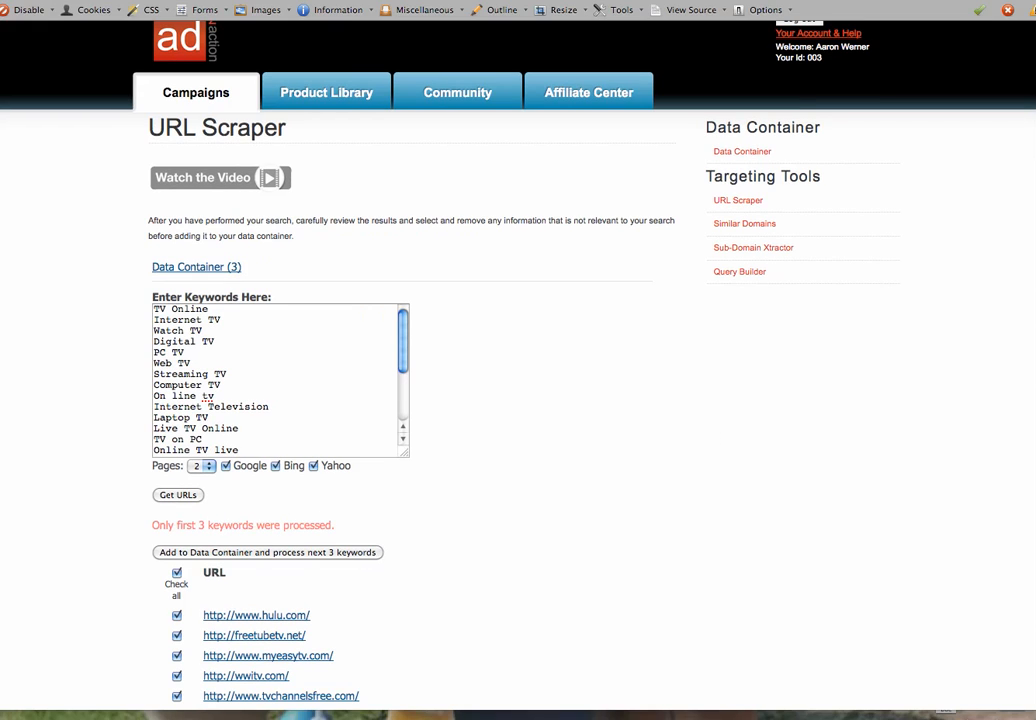
scroll(518, 400, "down", 20)
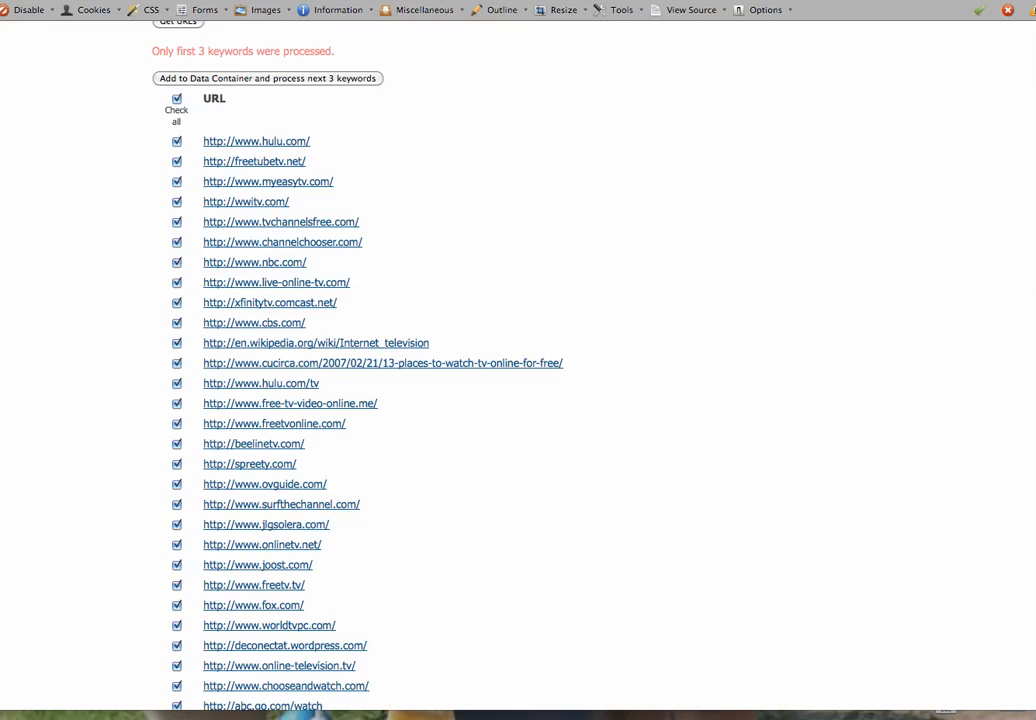
left_click_drag(1035, 416, 1008, 350)
scroll(1008, 350, "up", 15)
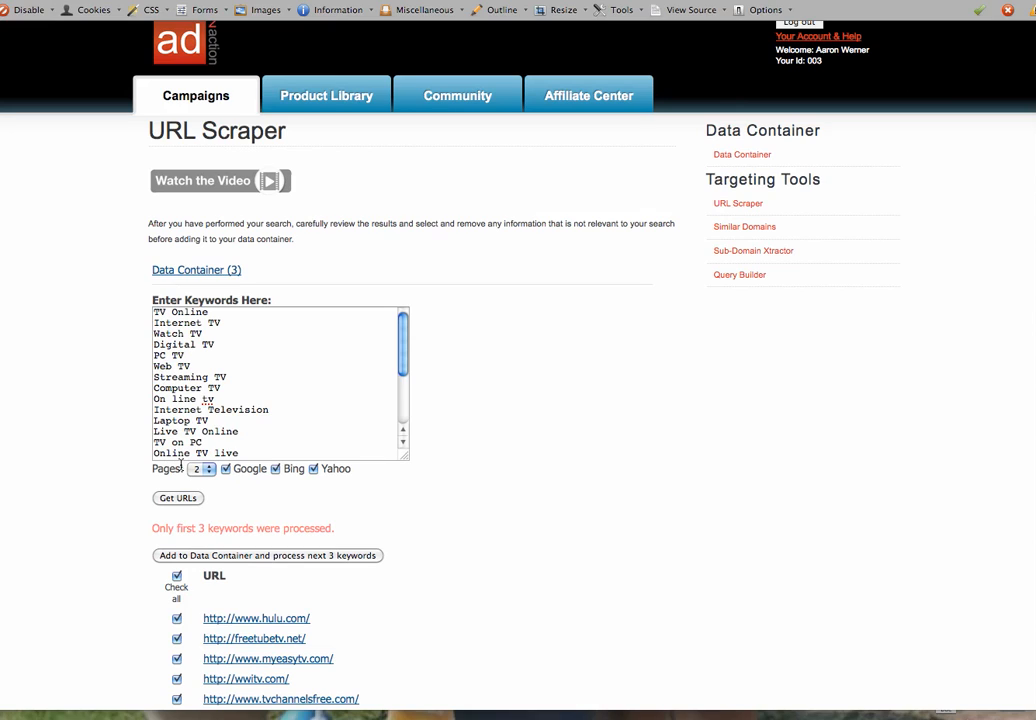
left_click(208, 556)
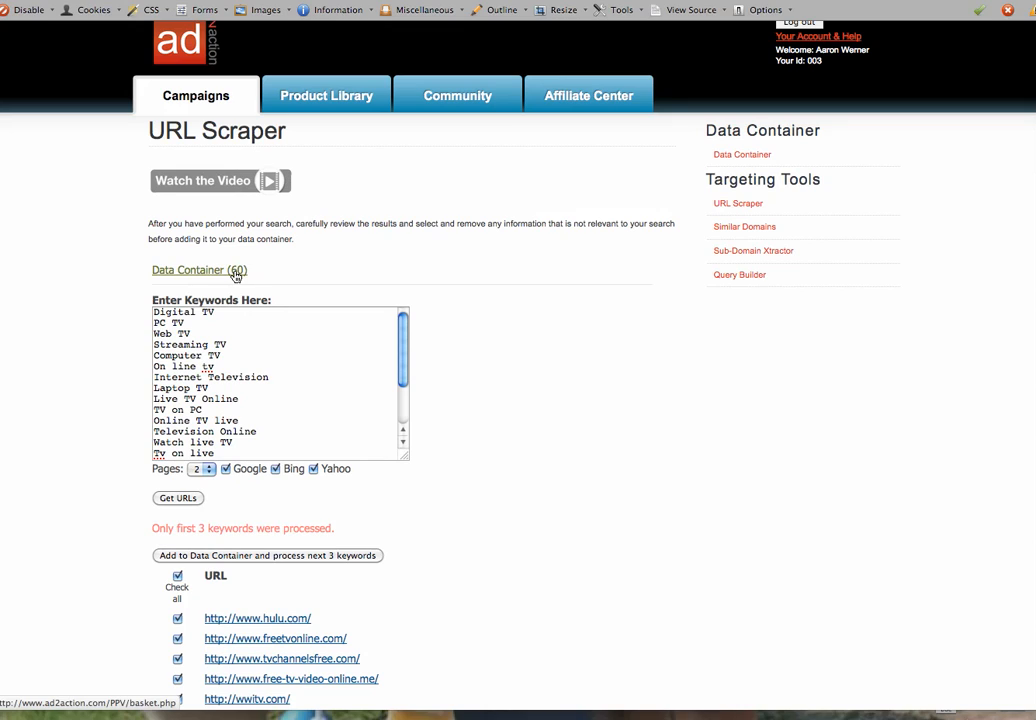
Add each remaining keyword batch, and then the final batch, to the Data Container until it holds 456 URLs
left_click(205, 558)
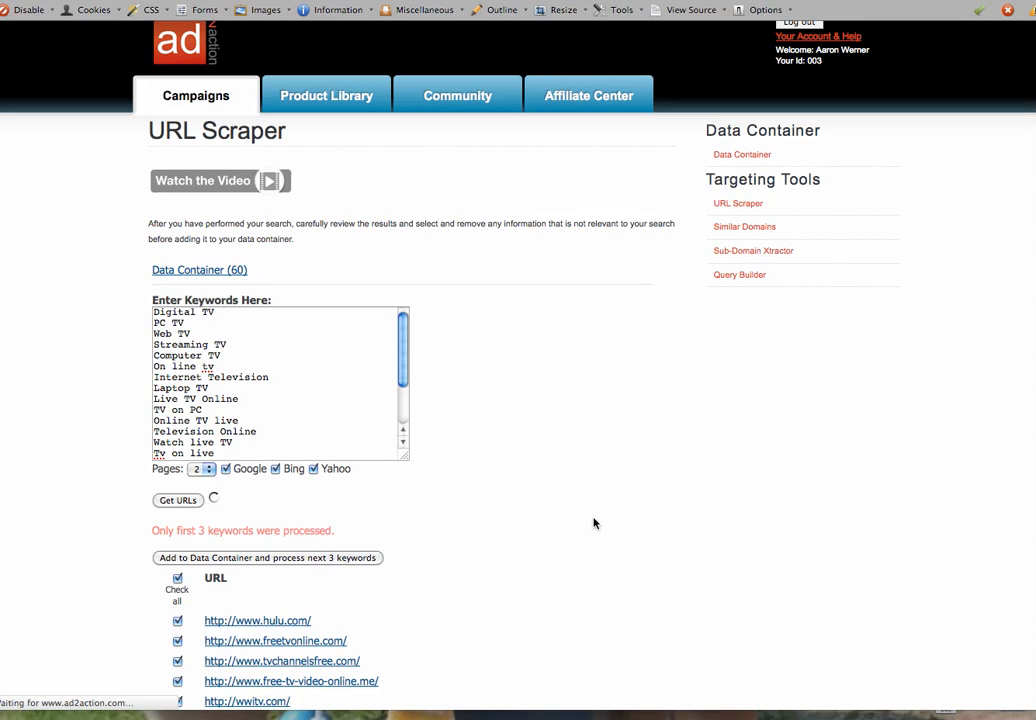
left_click(364, 555)
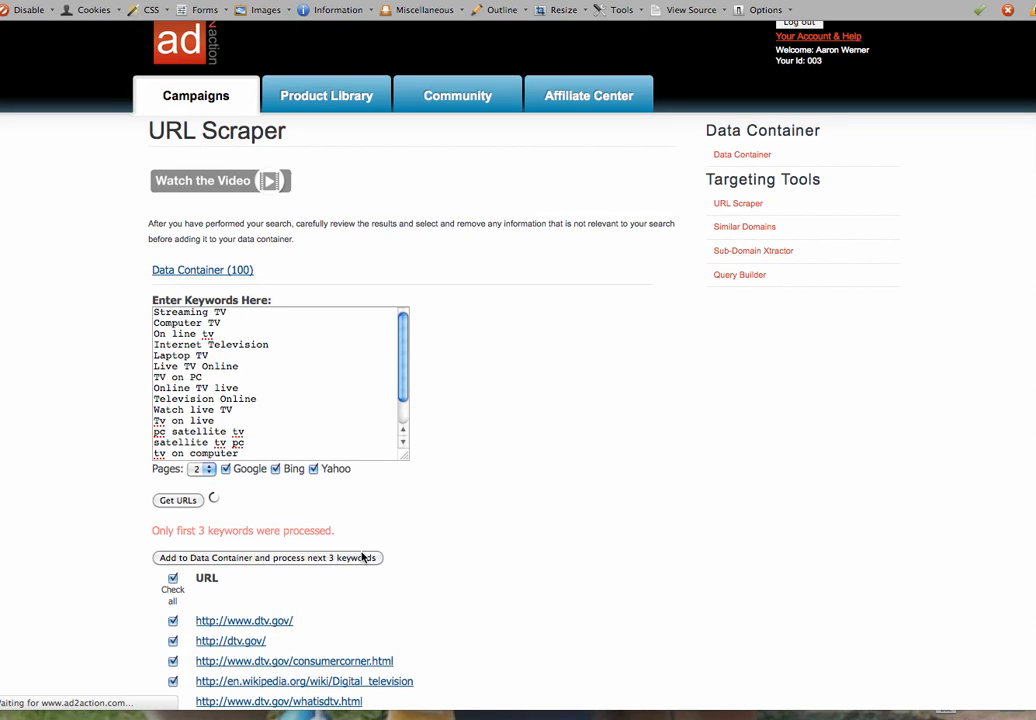
left_click(363, 556)
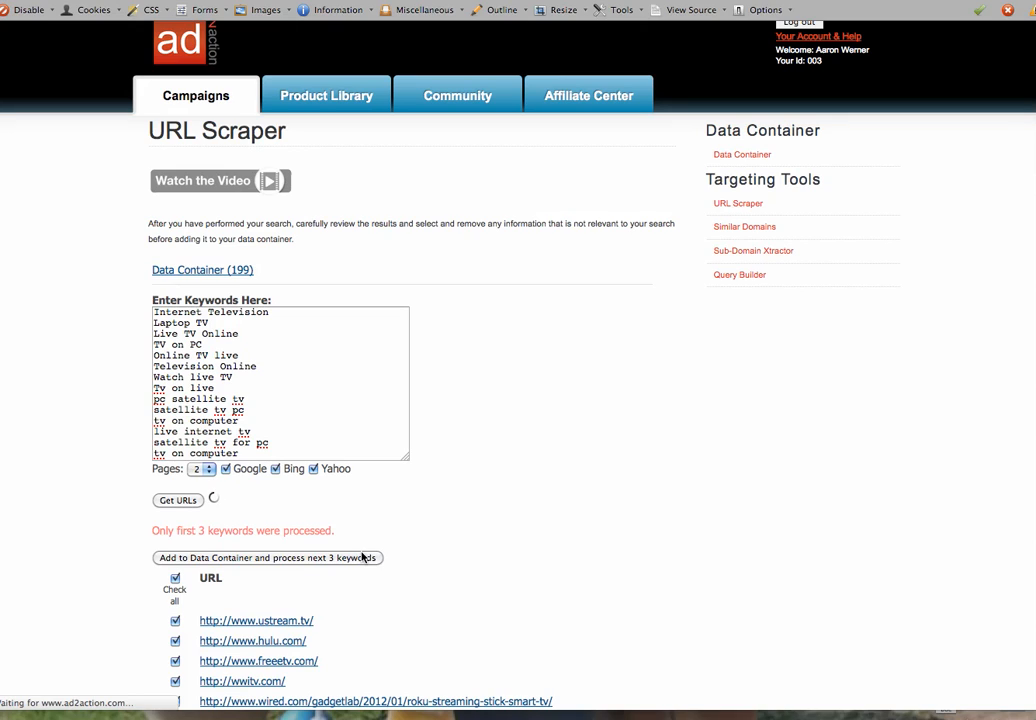
left_click(363, 556)
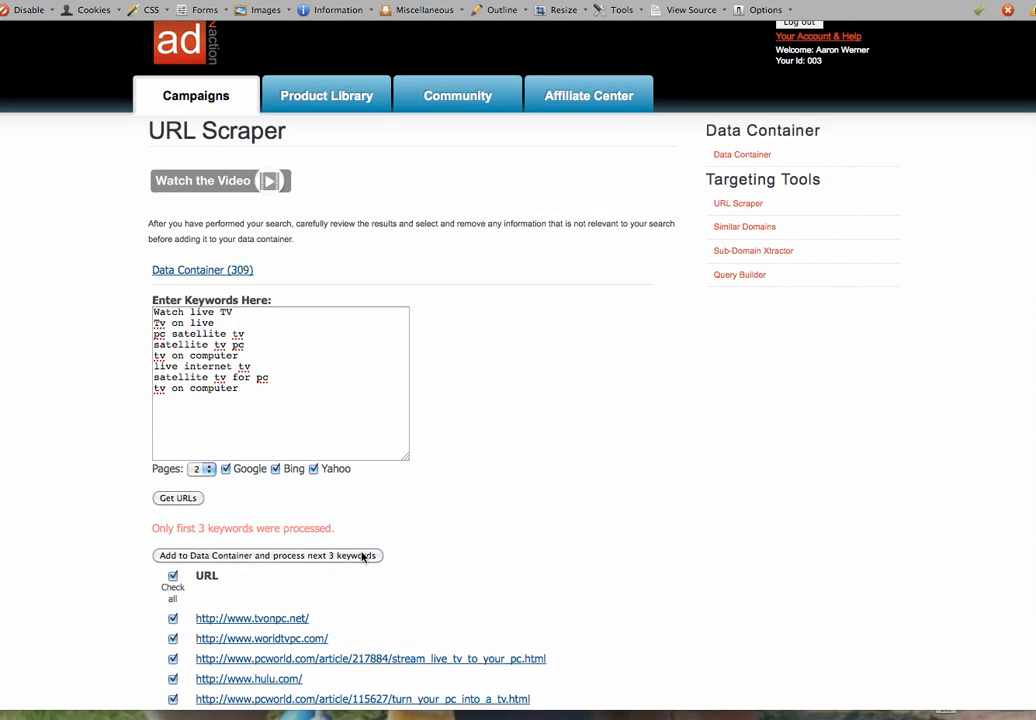
left_click(364, 556)
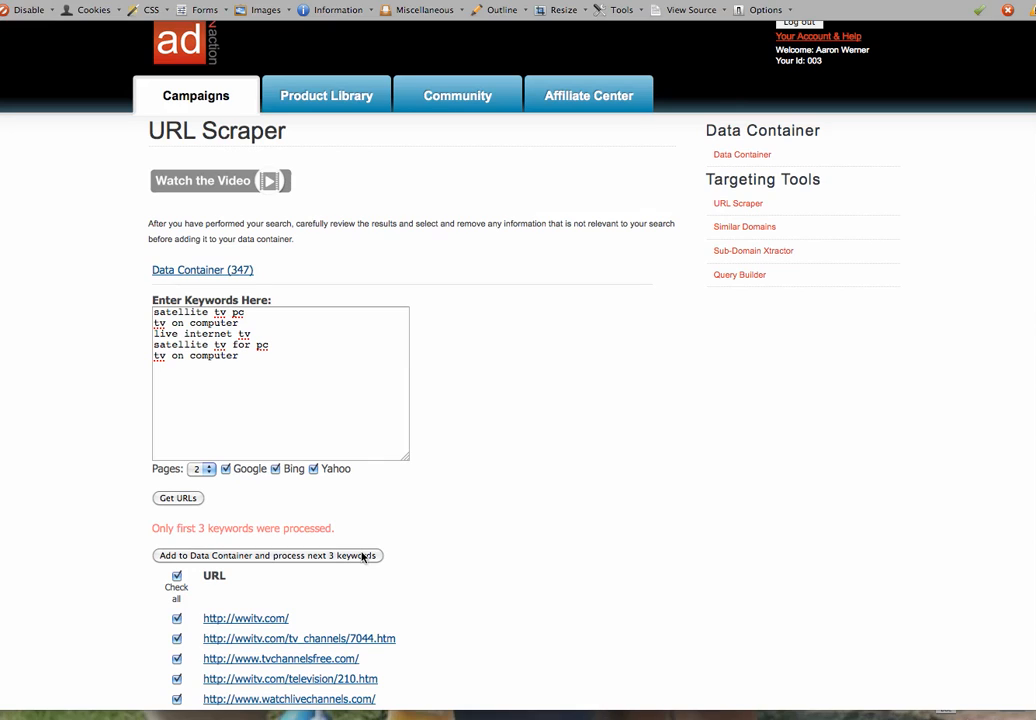
left_click(363, 556)
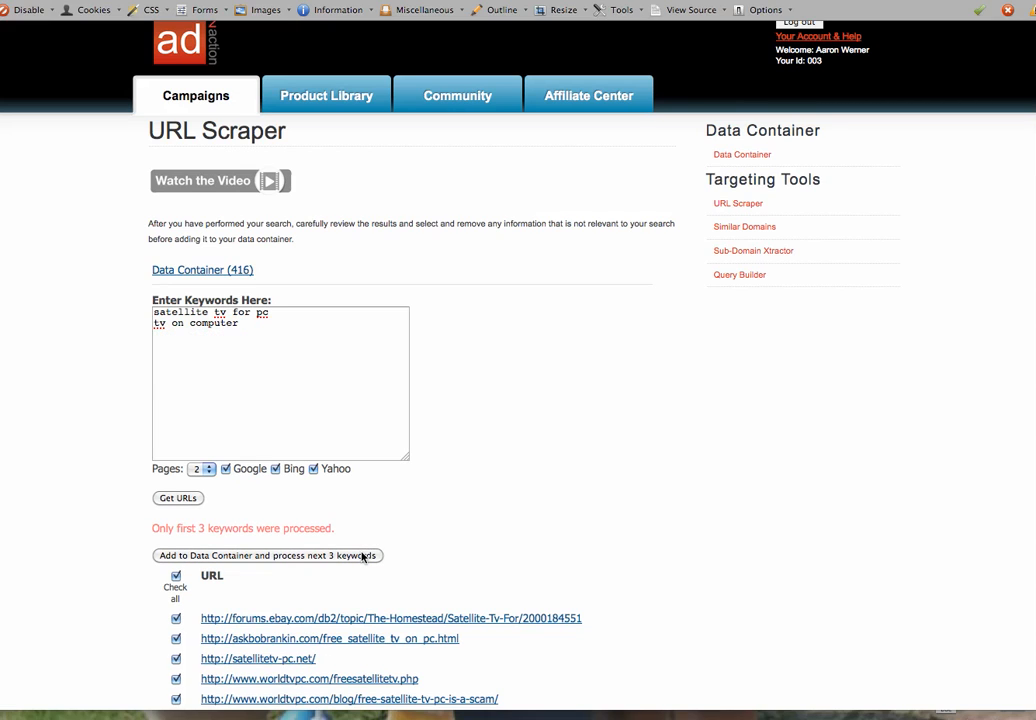
left_click(363, 556)
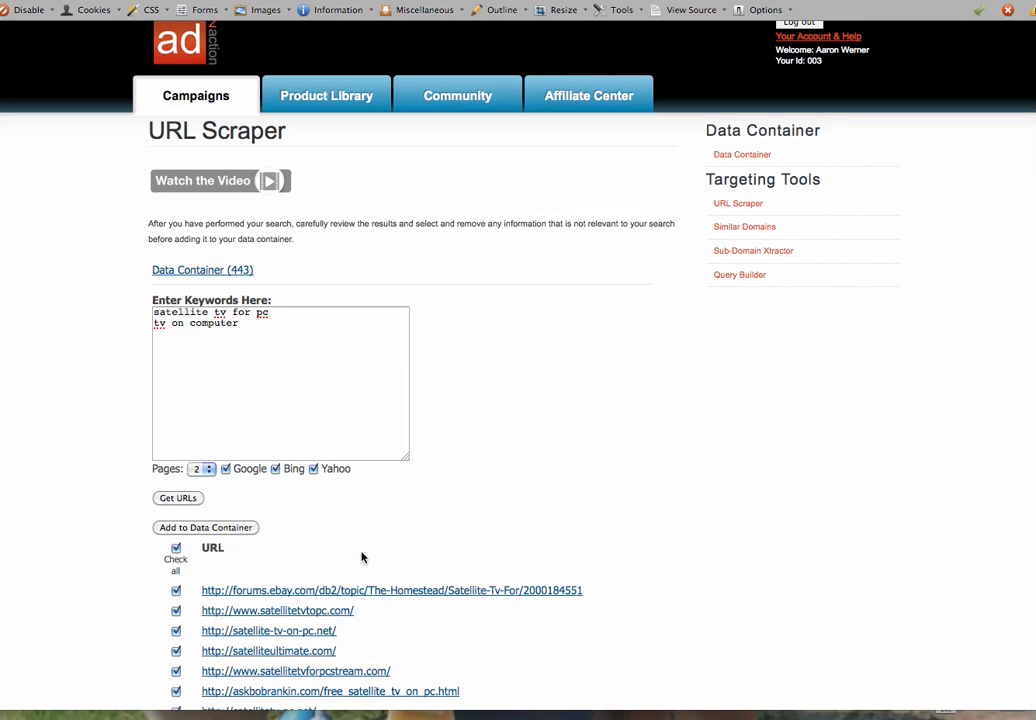
left_click(172, 528)
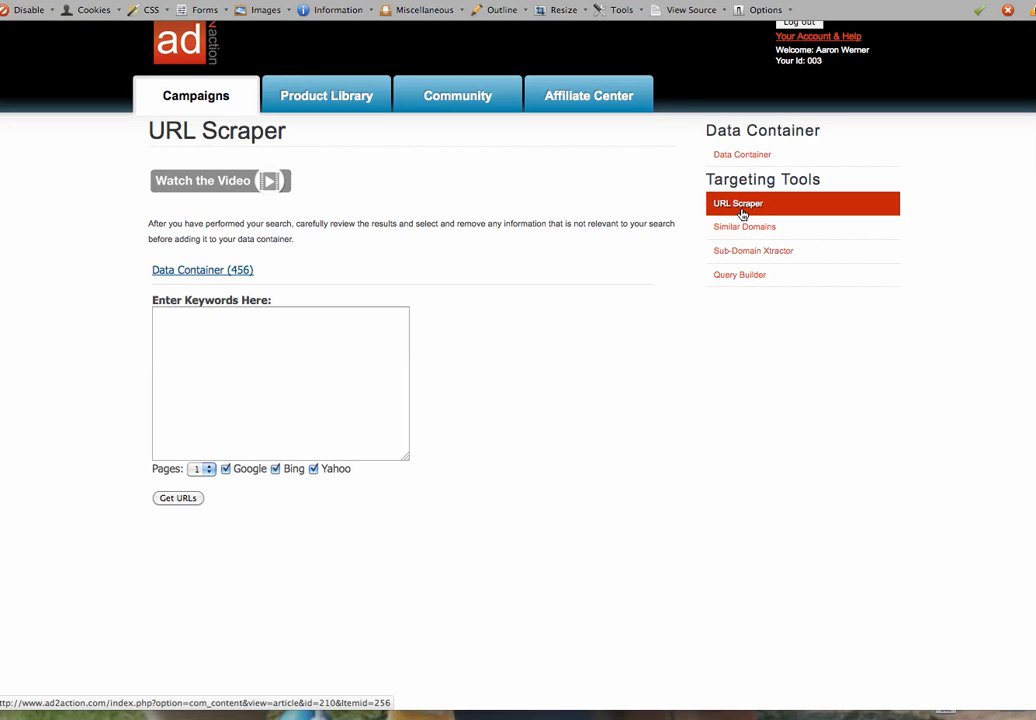
In the Data Container (456), select the ten URLs from hulu to cbs, then go to Similar Domains
left_click(235, 272)
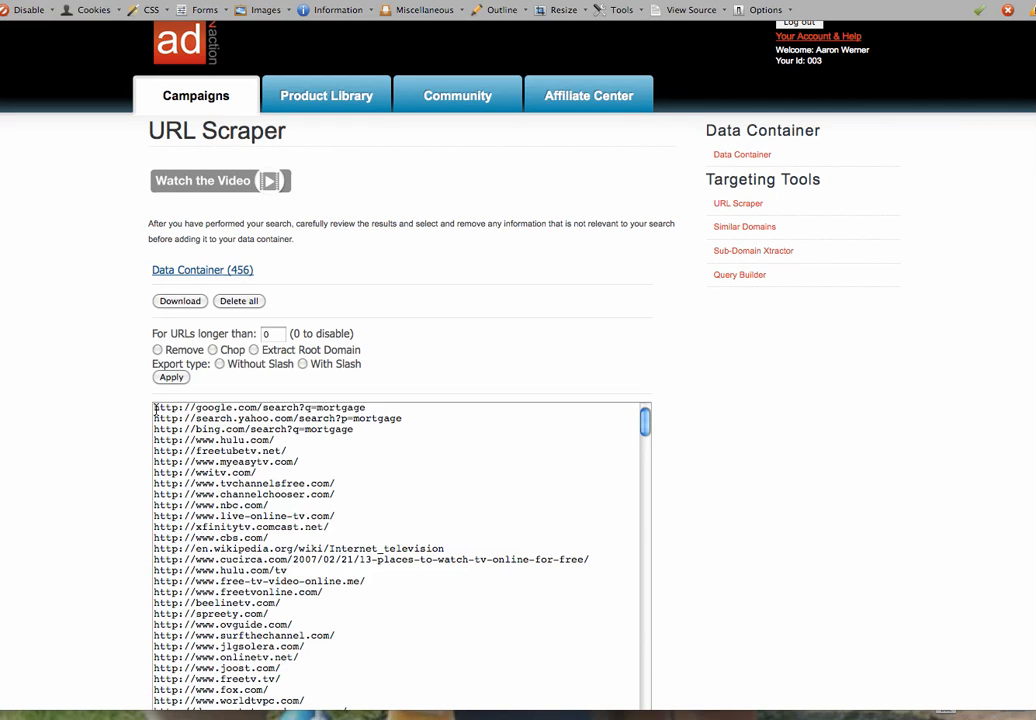
left_click_drag(154, 407, 379, 431)
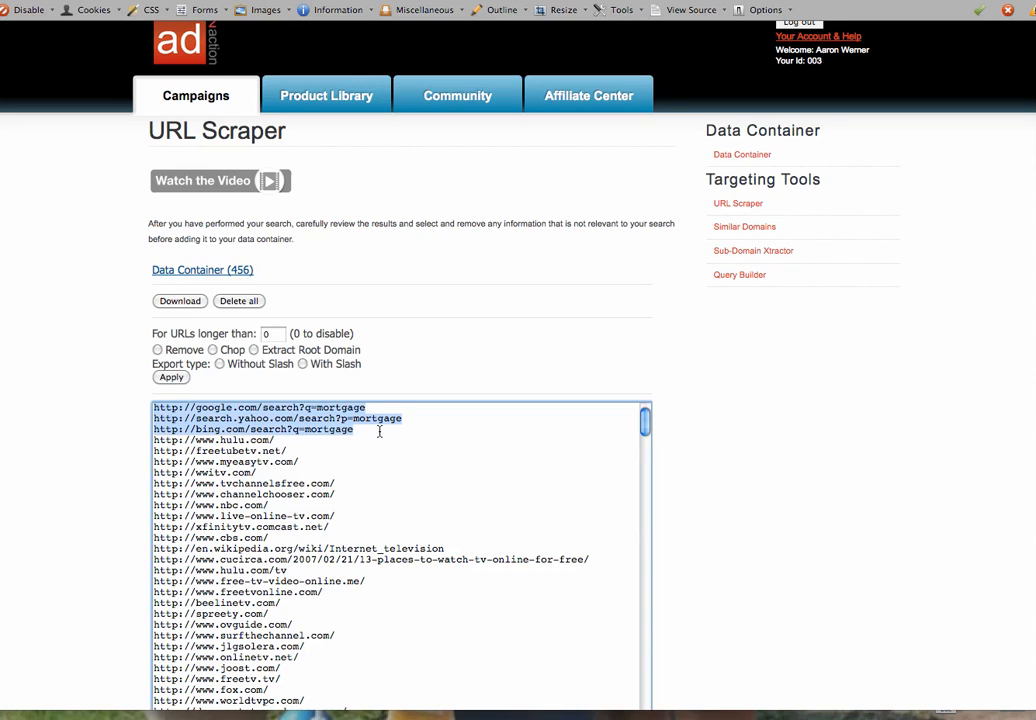
left_click(400, 433)
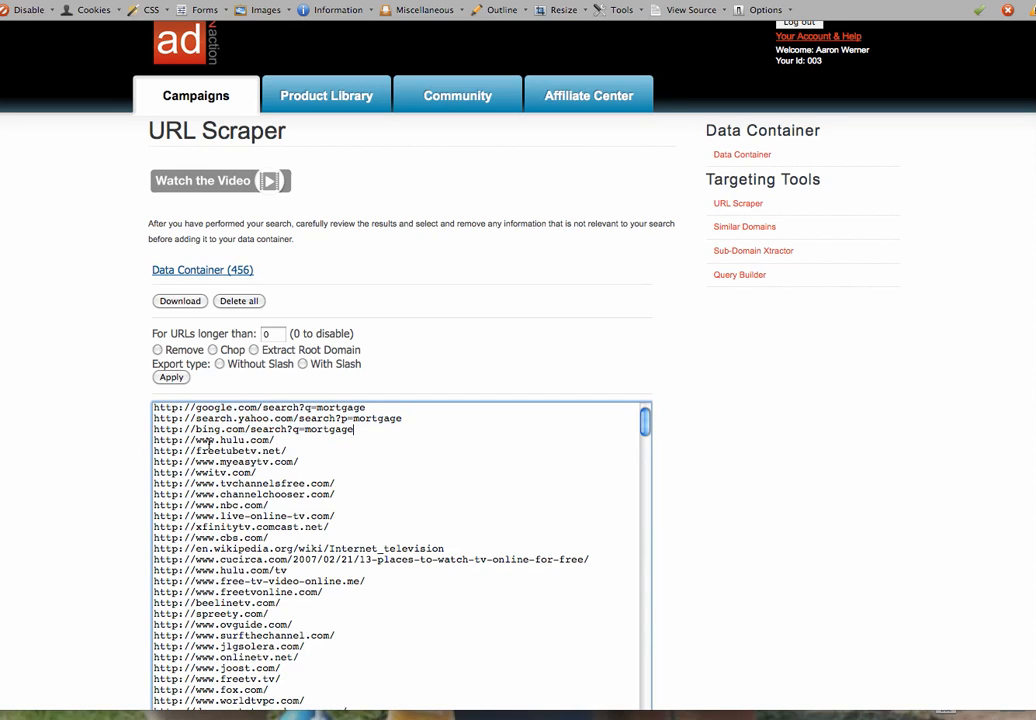
key("shift+Down")
key("shift+Down")
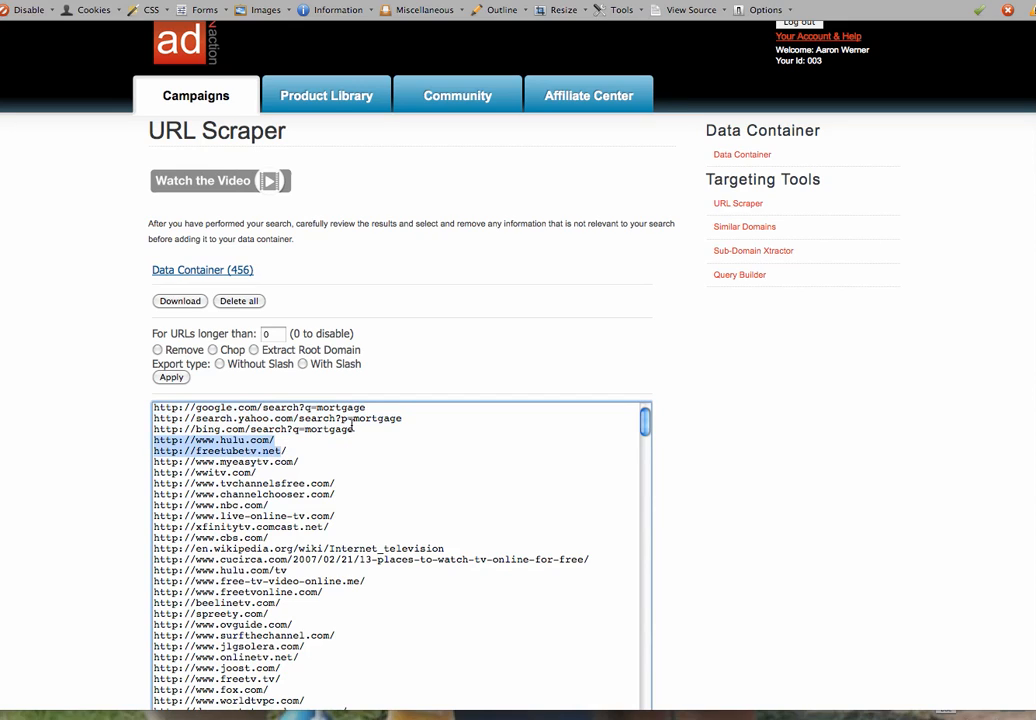
left_click_drag(355, 430, 304, 541)
key("super+c")
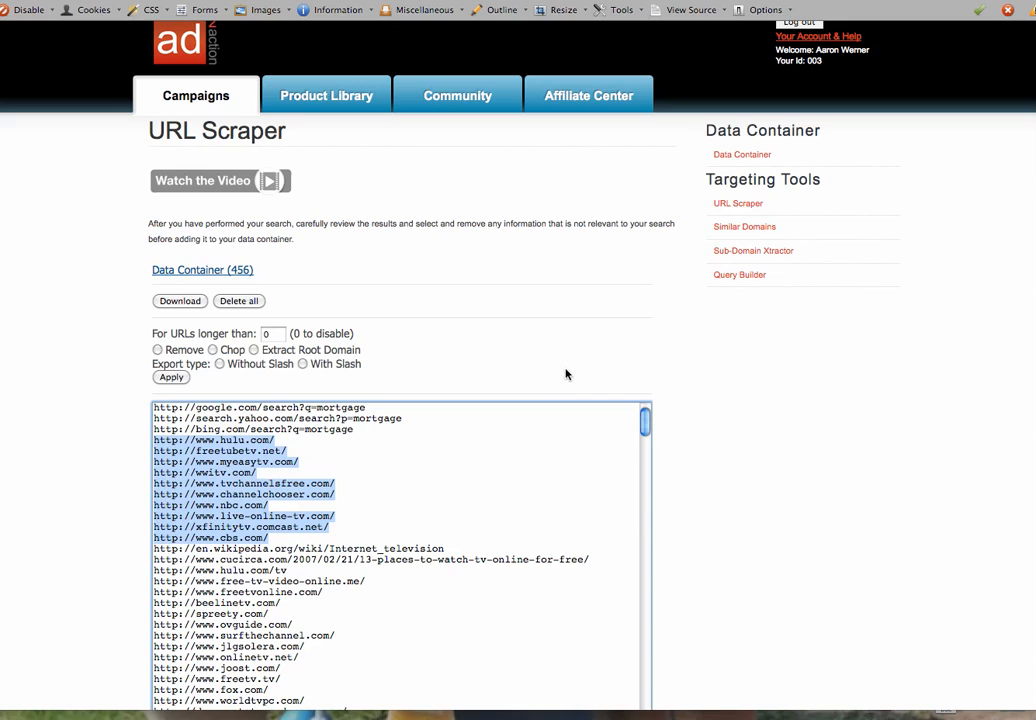
left_click(757, 232)
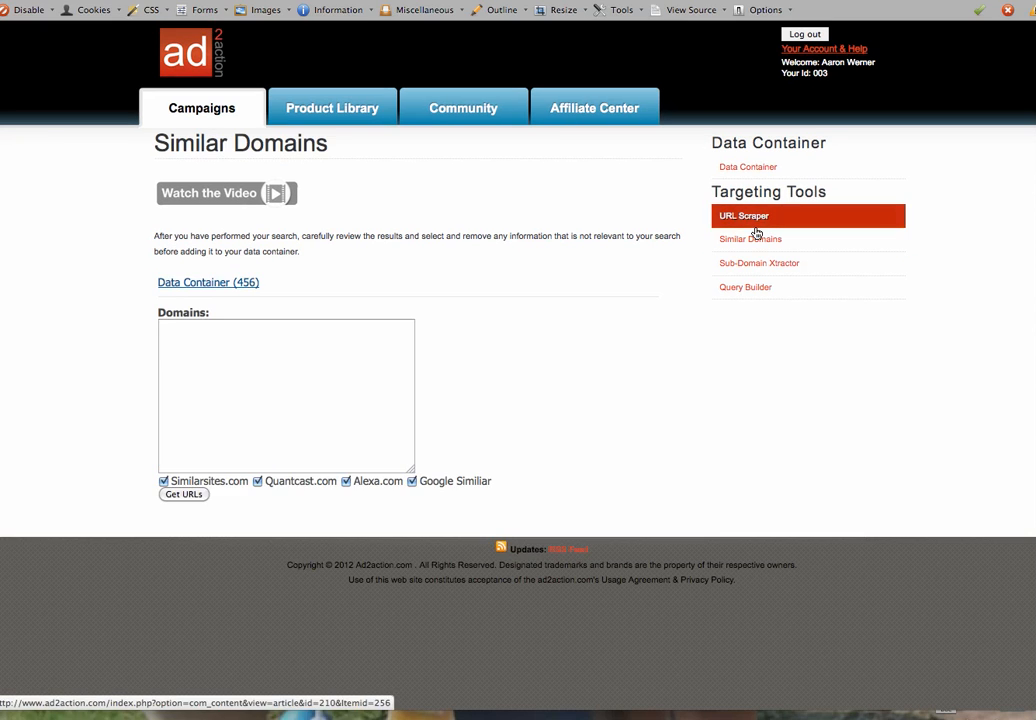
Paste the ten copied URLs into the Domains box and search for similar domains
left_click(251, 337)
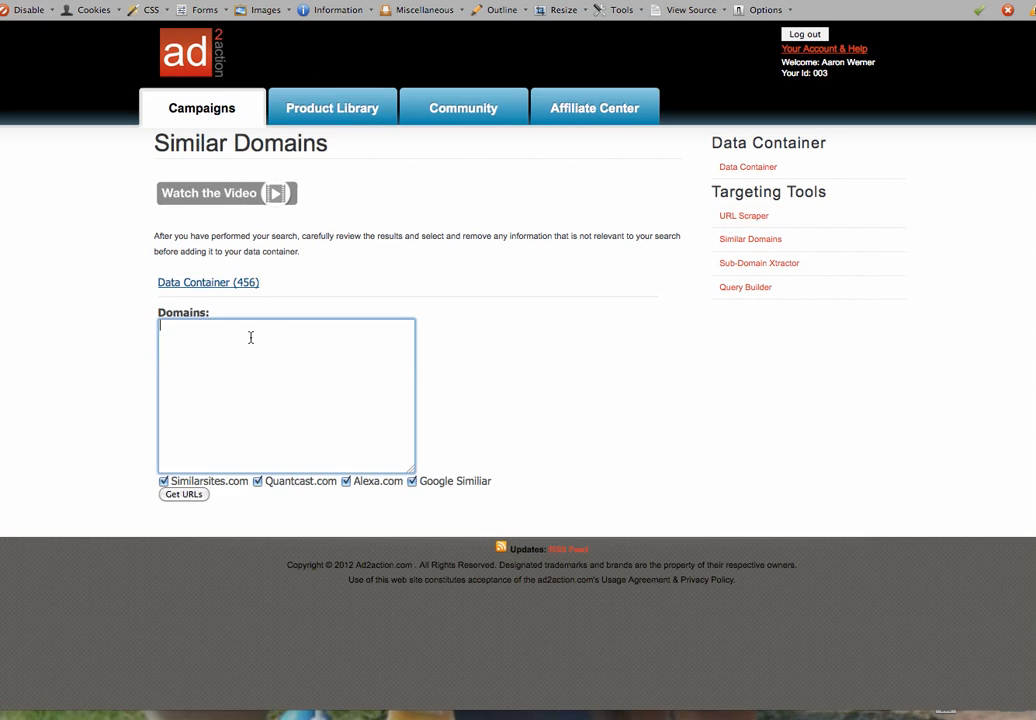
key("super+v")
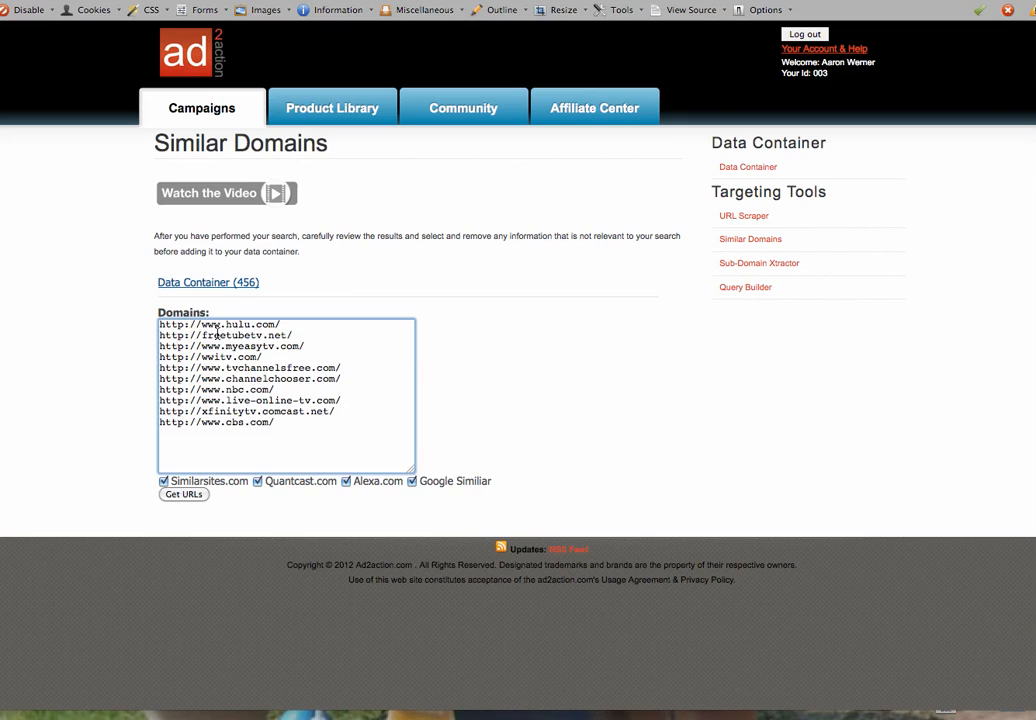
left_click(185, 496)
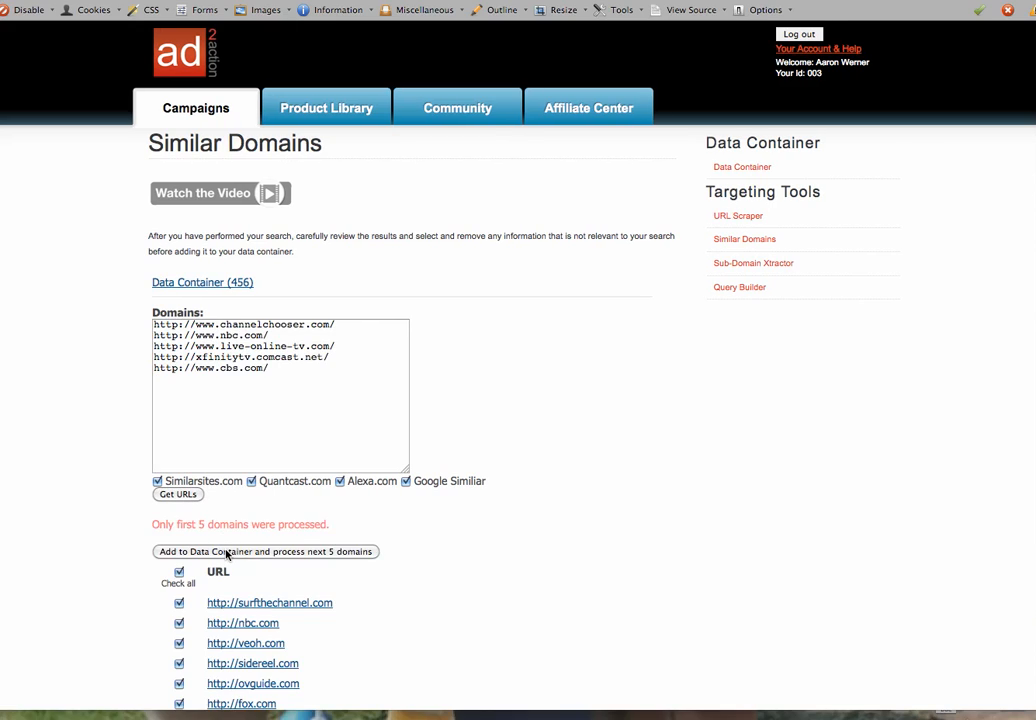
Add both batches of similar-domain results, bringing the Data Container to 494 URLs
scroll(1022, 438, "down", 10)
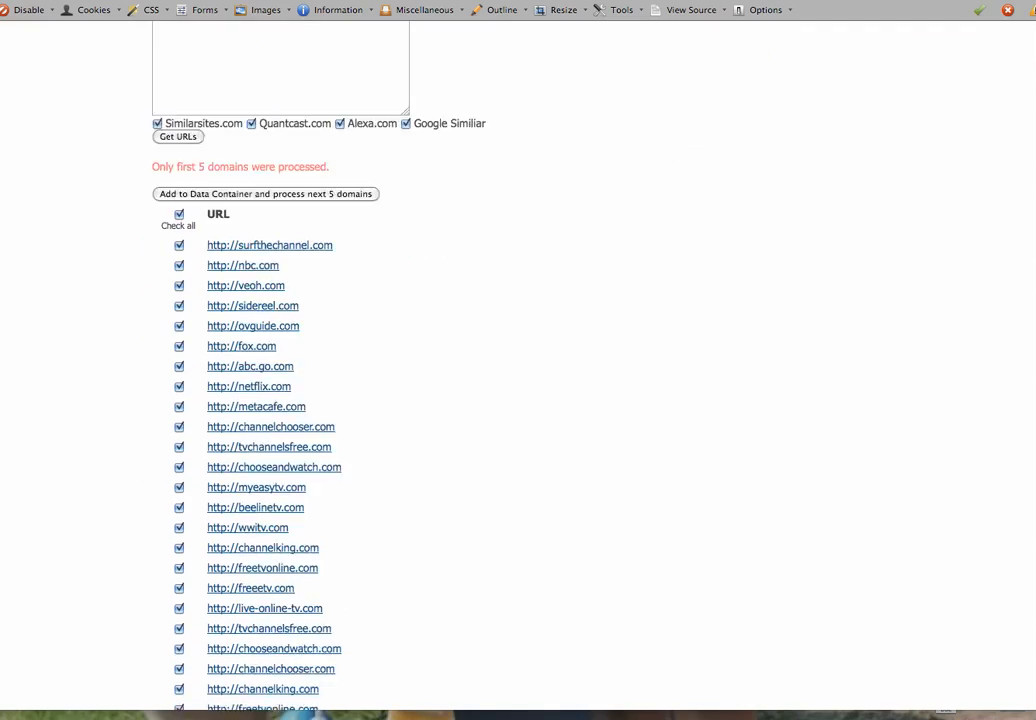
scroll(1022, 440, "down", 5)
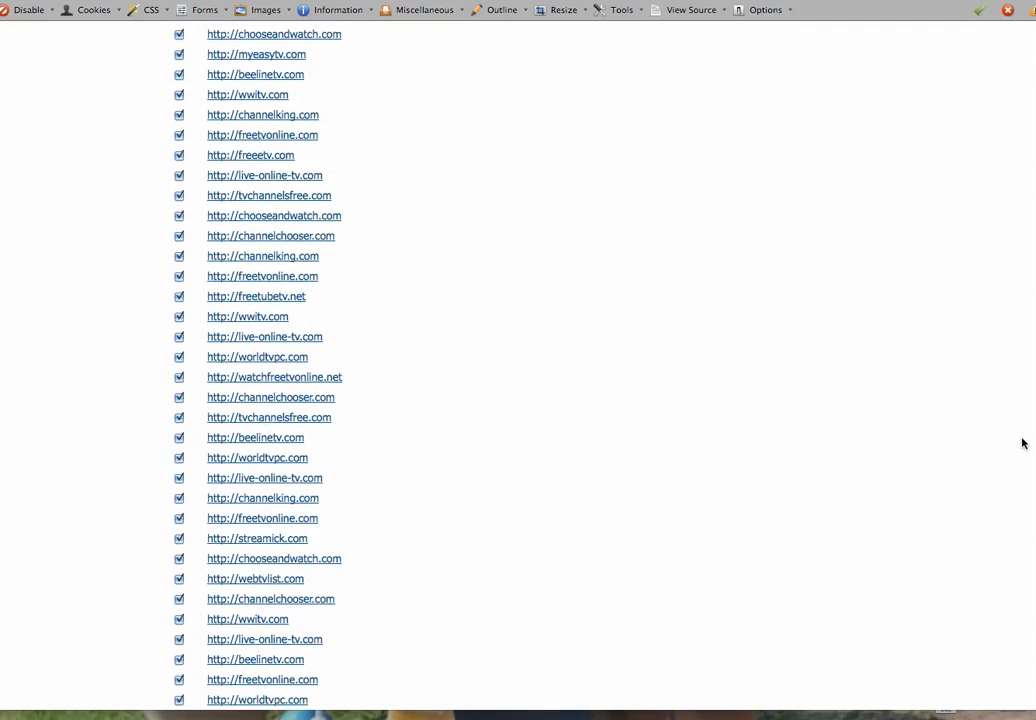
scroll(1014, 500, "up", 8)
scroll(1015, 367, "up", 6)
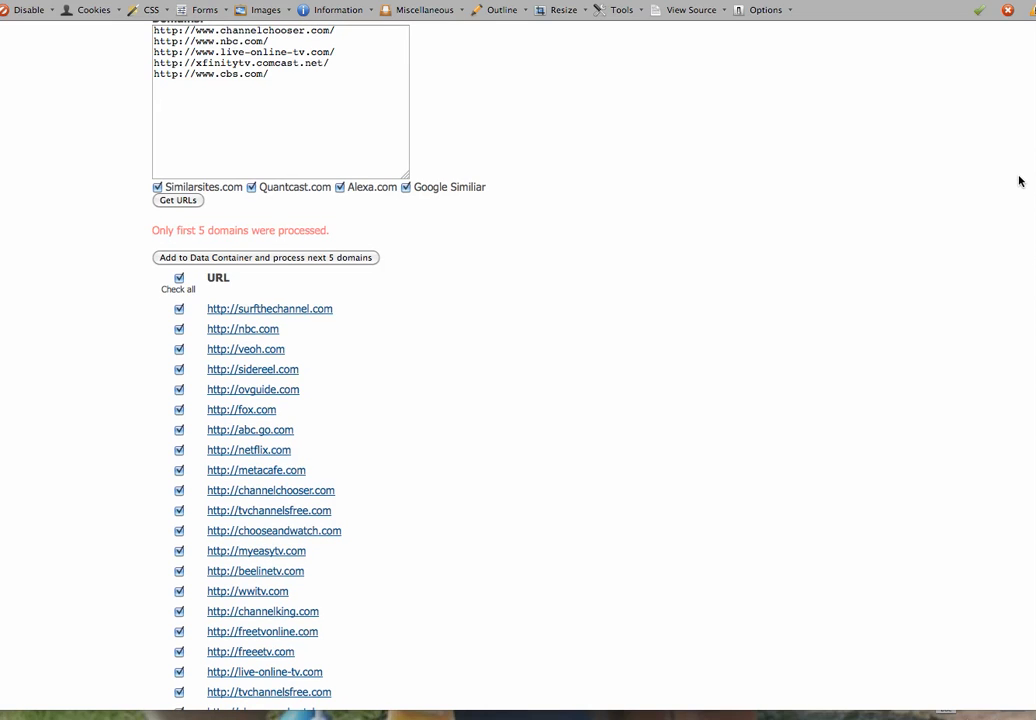
scroll(1020, 178, "up", 3)
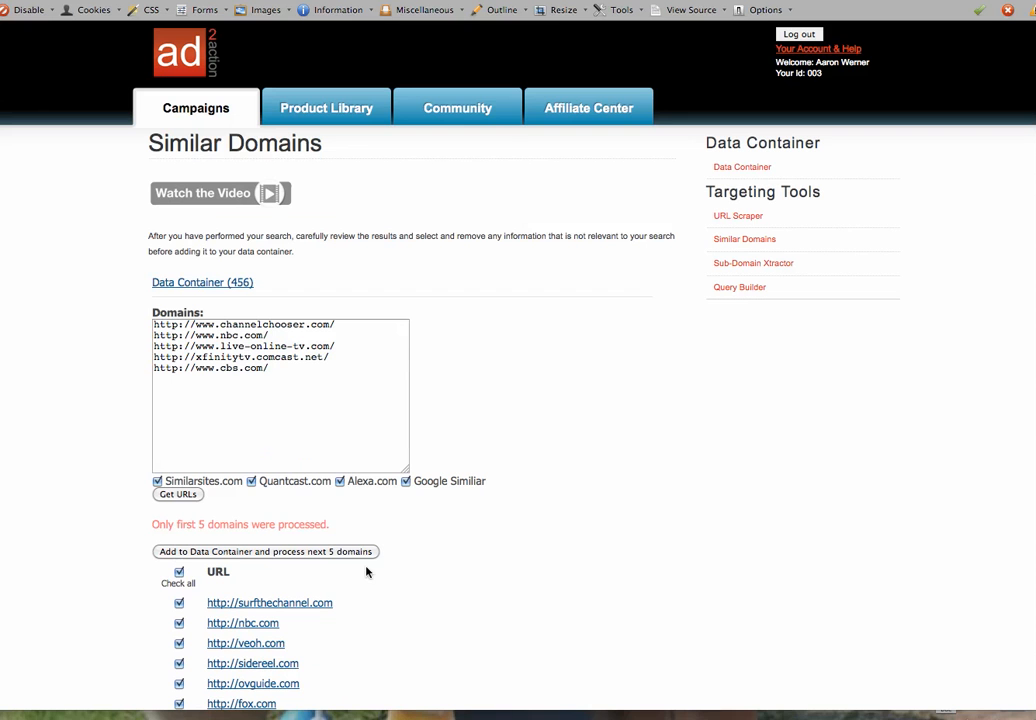
left_click(273, 551)
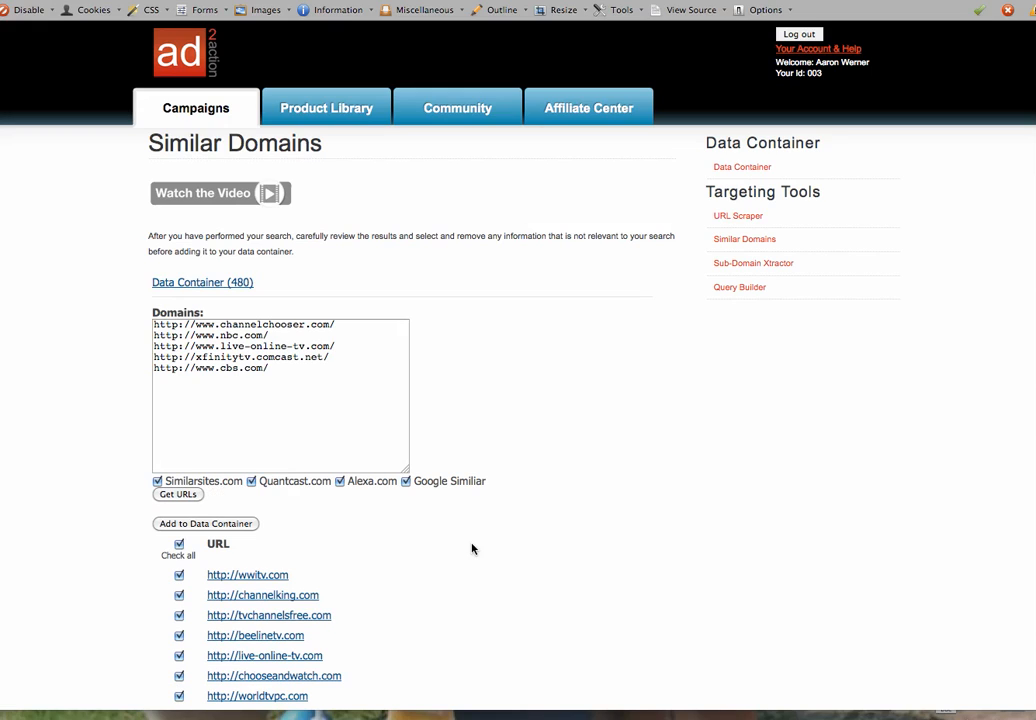
left_click(245, 524)
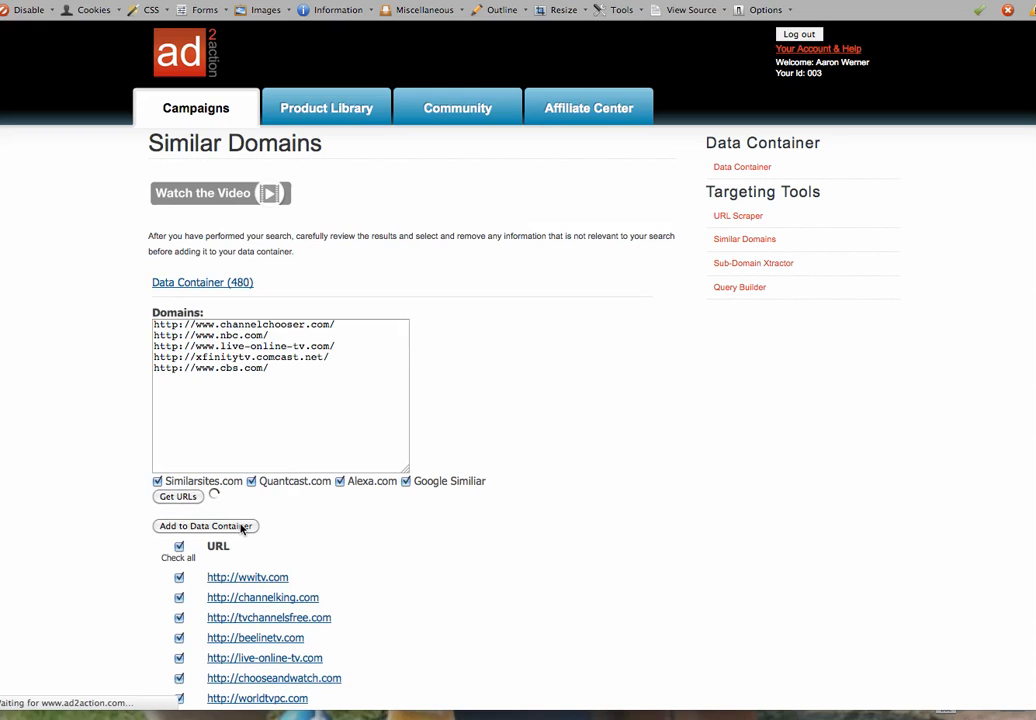
Select the nine URLs from hulu.com to xfinitytv.comcast.net in the Data Container (494), then go to Sub-Domain Xtractor
left_click(250, 287)
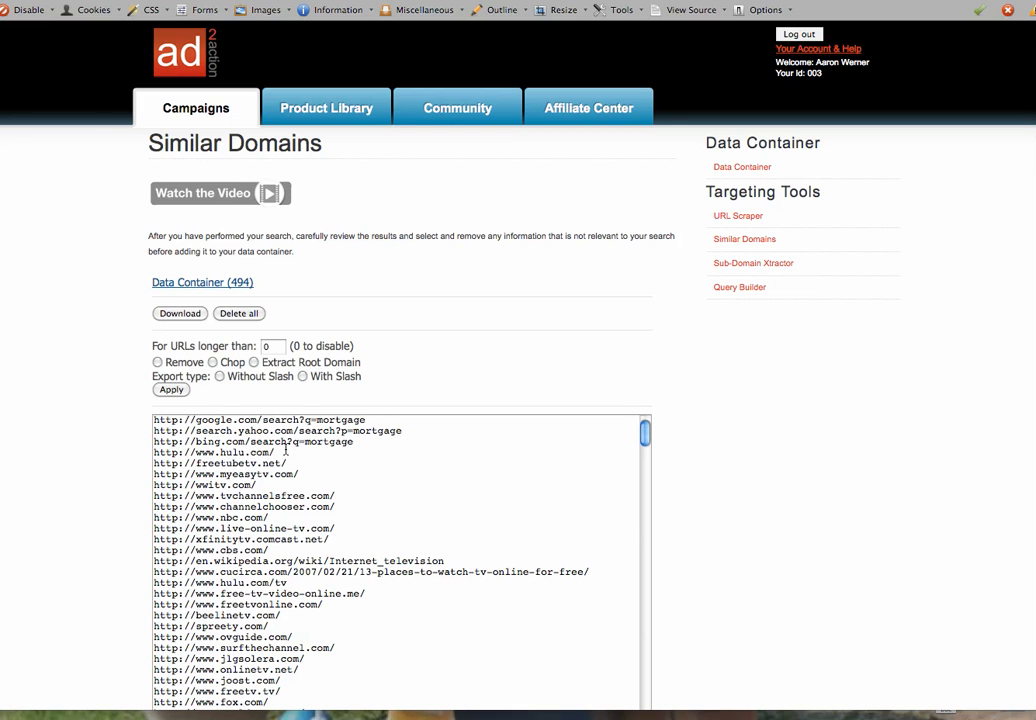
left_click_drag(153, 452, 340, 544)
key("super+c")
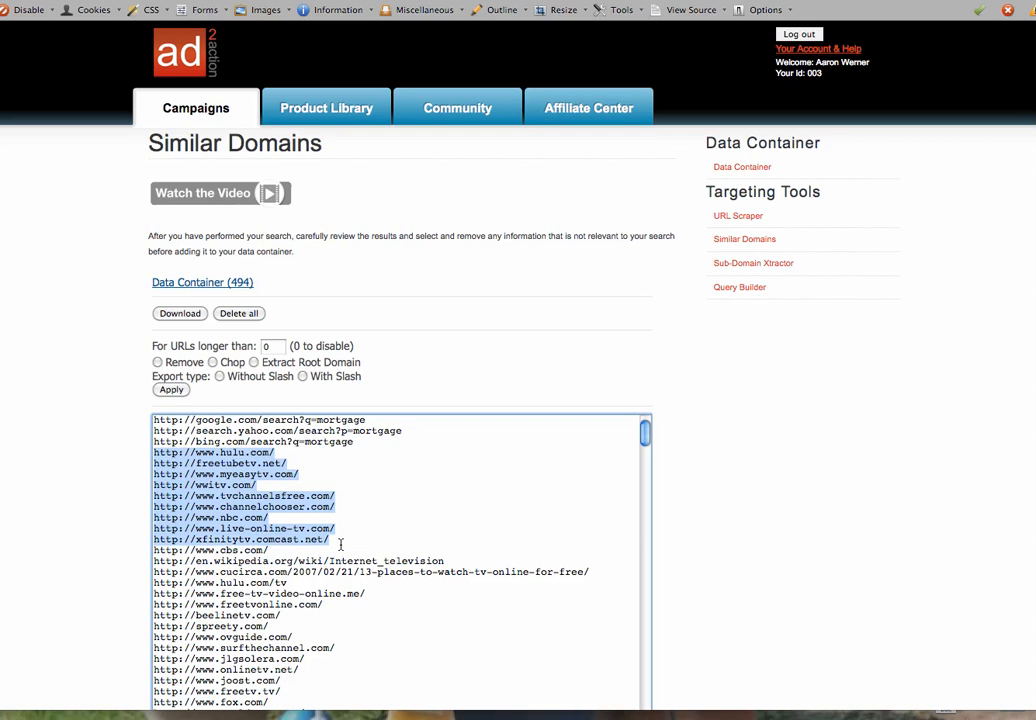
left_click(738, 265)
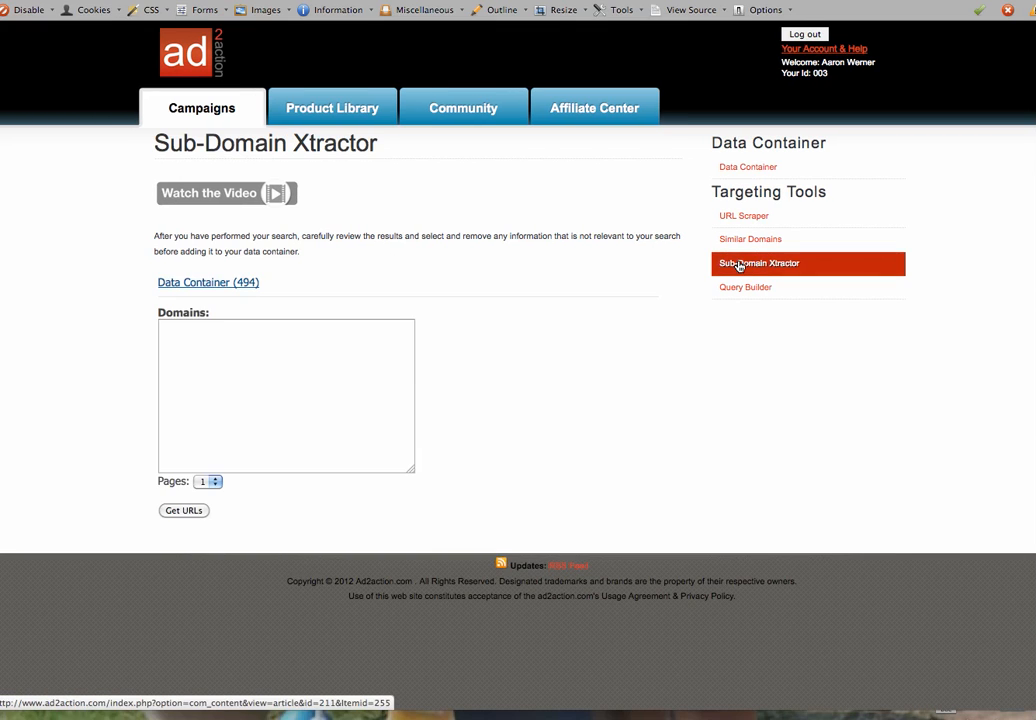
Paste the nine TV-site URLs as domains, set Pages to 2, and extract their sub-domain URLs
left_click(210, 349)
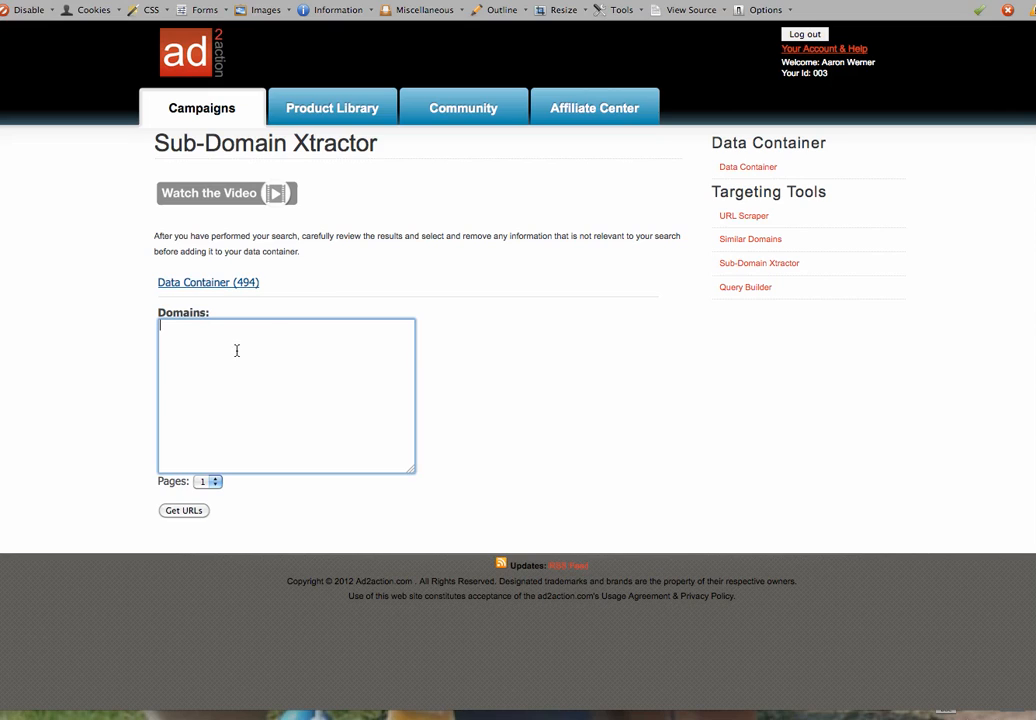
key("super+v")
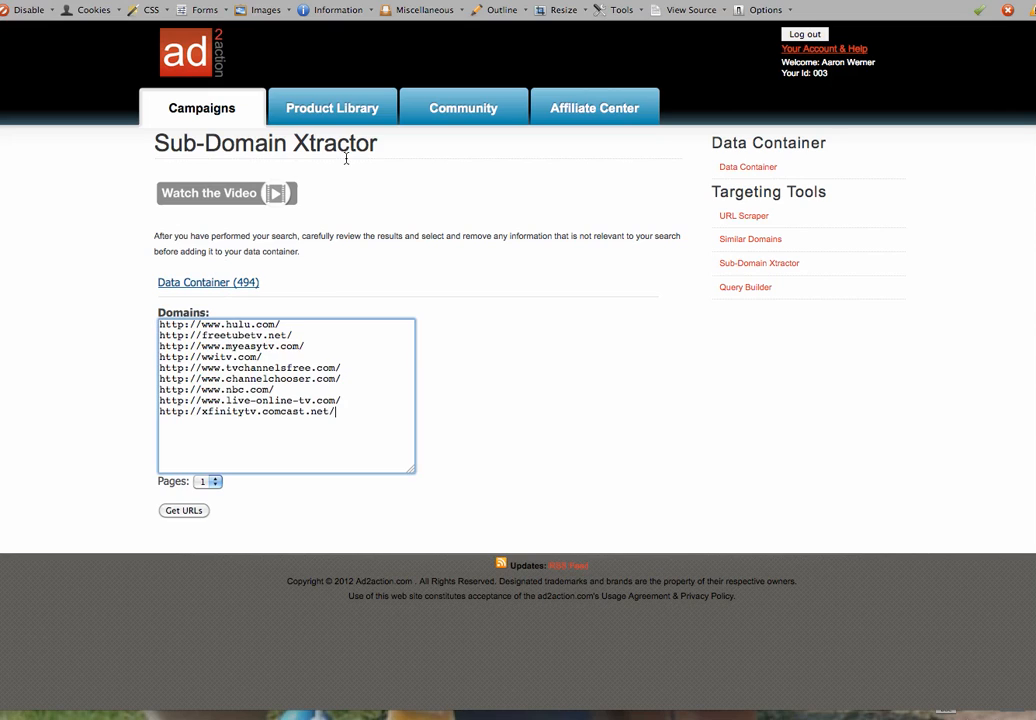
left_click_drag(310, 347, 160, 335)
left_click(196, 368)
left_click(208, 481)
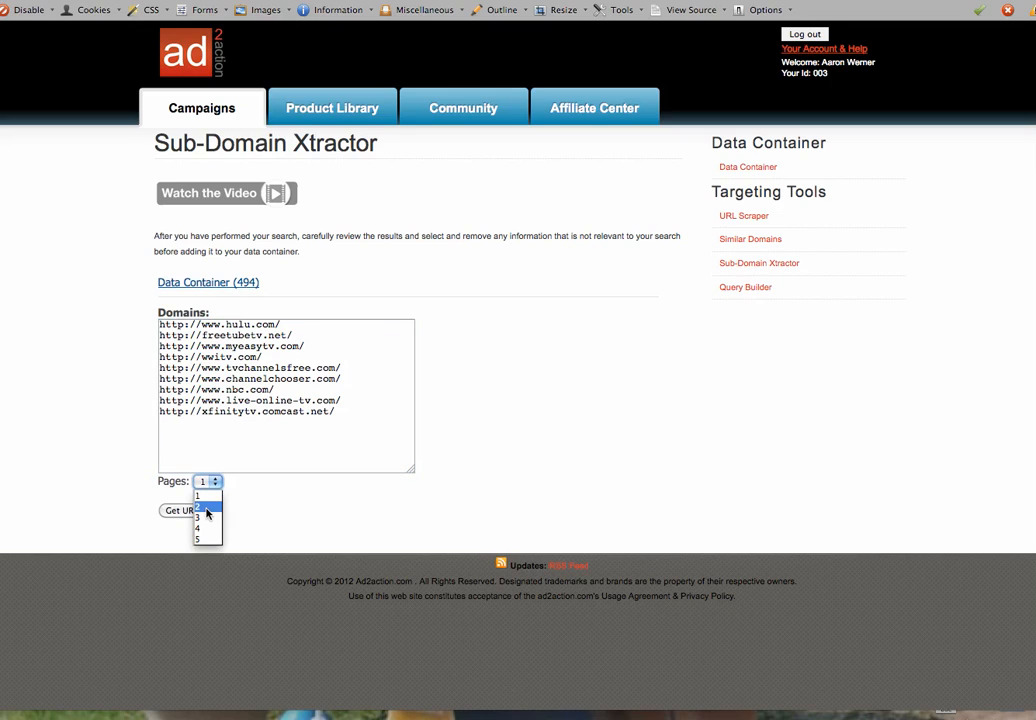
left_click(207, 509)
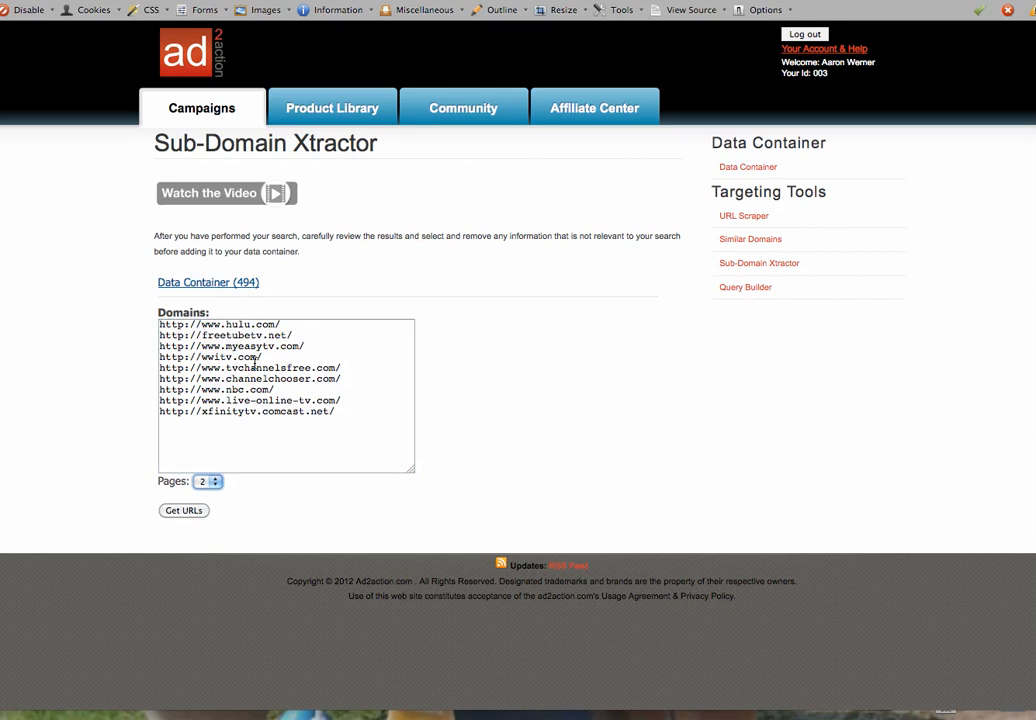
left_click(185, 511)
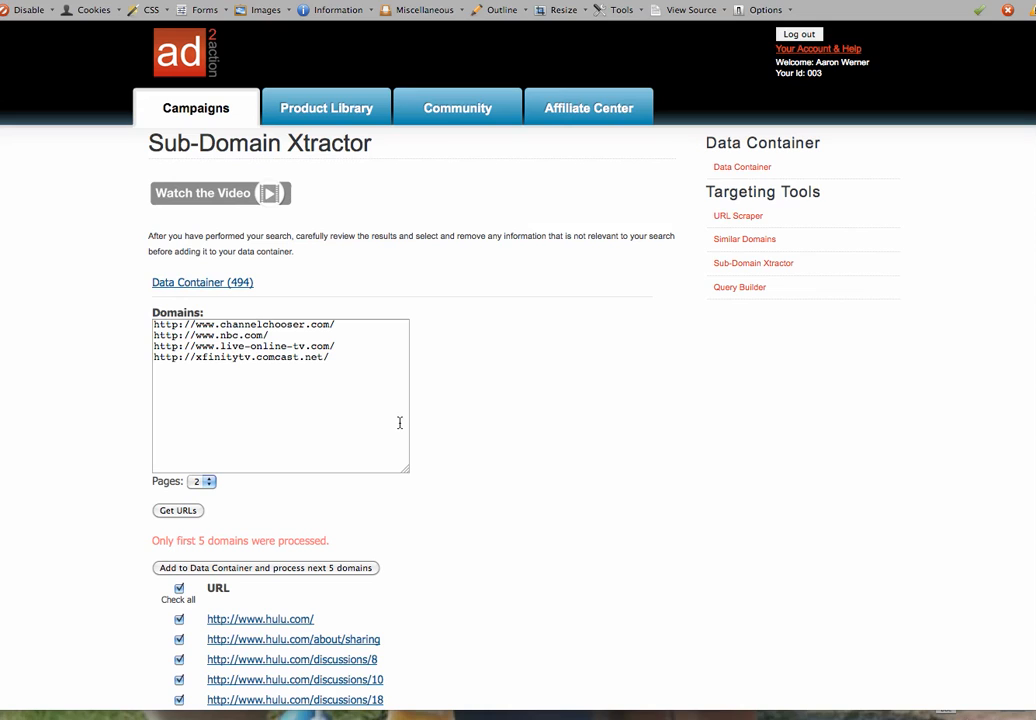
Review the extracted sub-domain URLs and save both batches, raising the Data Container from 494 to 662 URLs
scroll(518, 400, "down", 5)
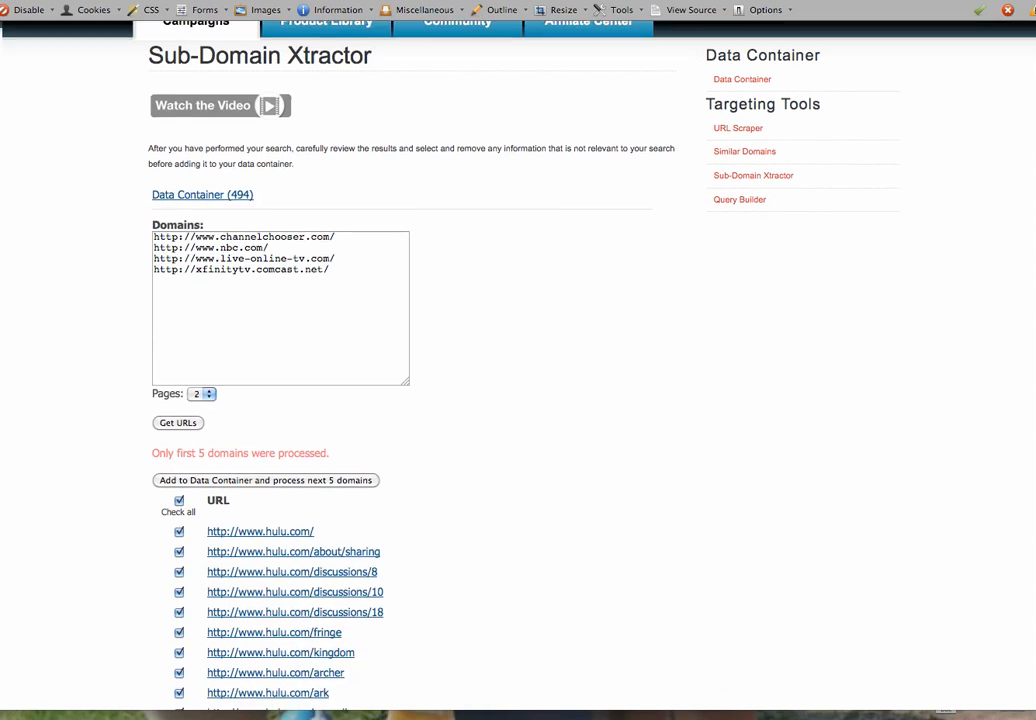
scroll(518, 400, "down", 5)
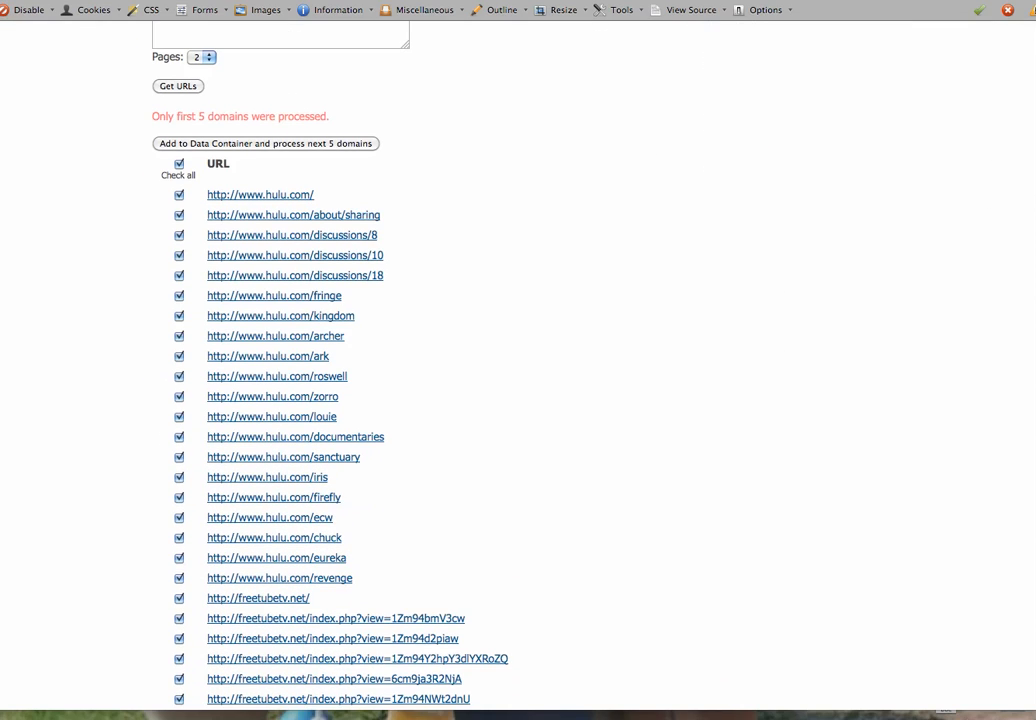
scroll(518, 400, "down", 2)
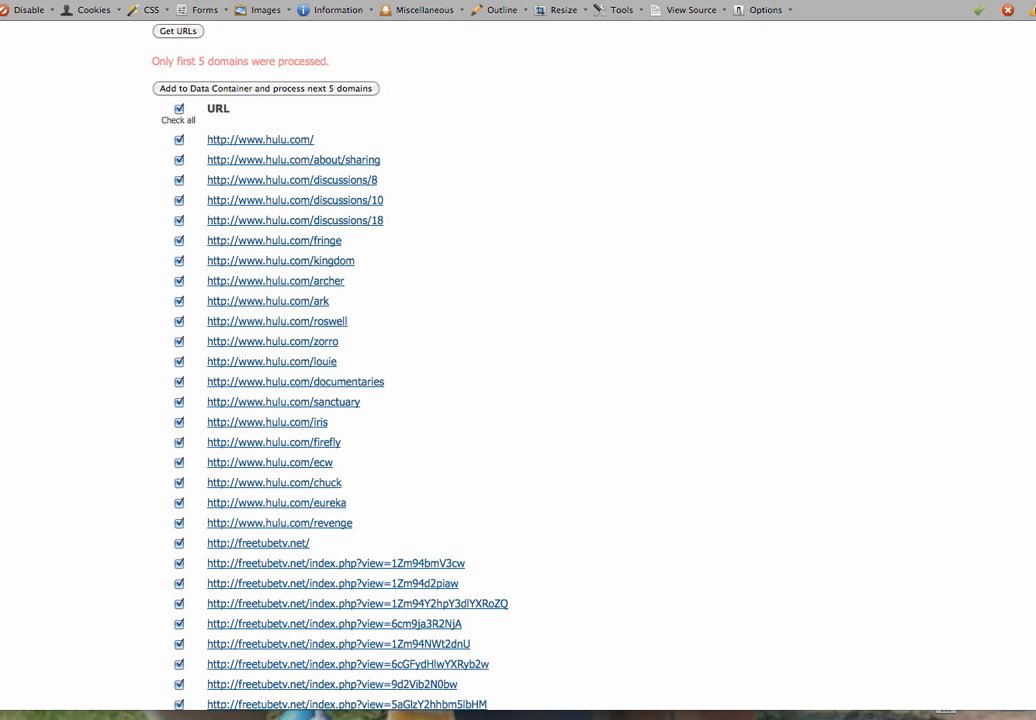
scroll(518, 400, "down", 1)
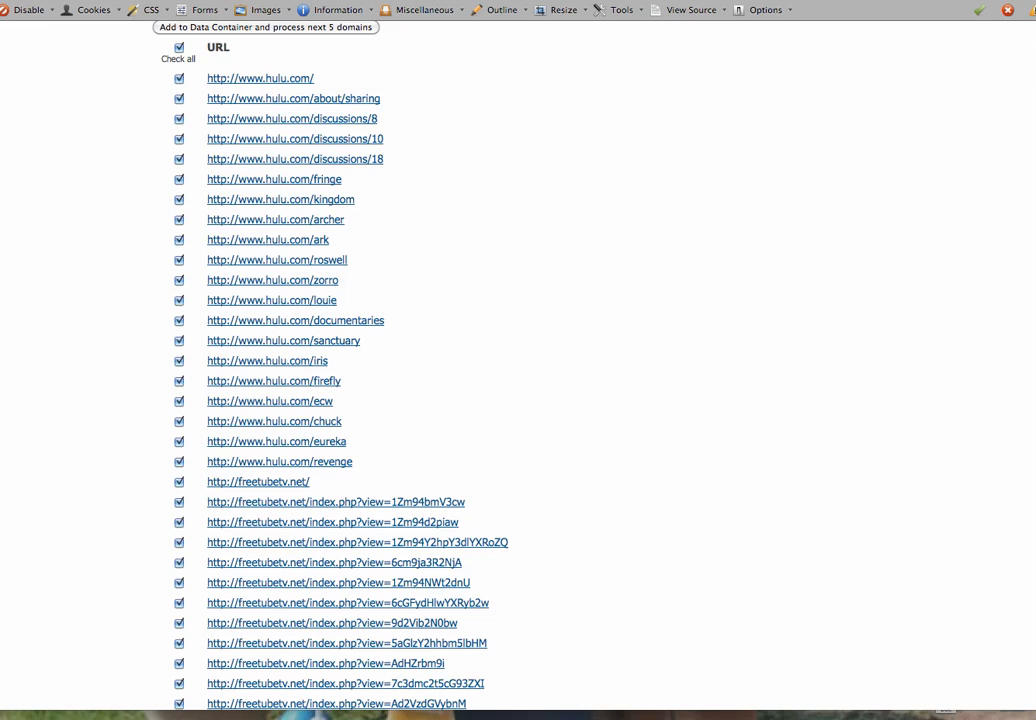
scroll(518, 370, "down", 3)
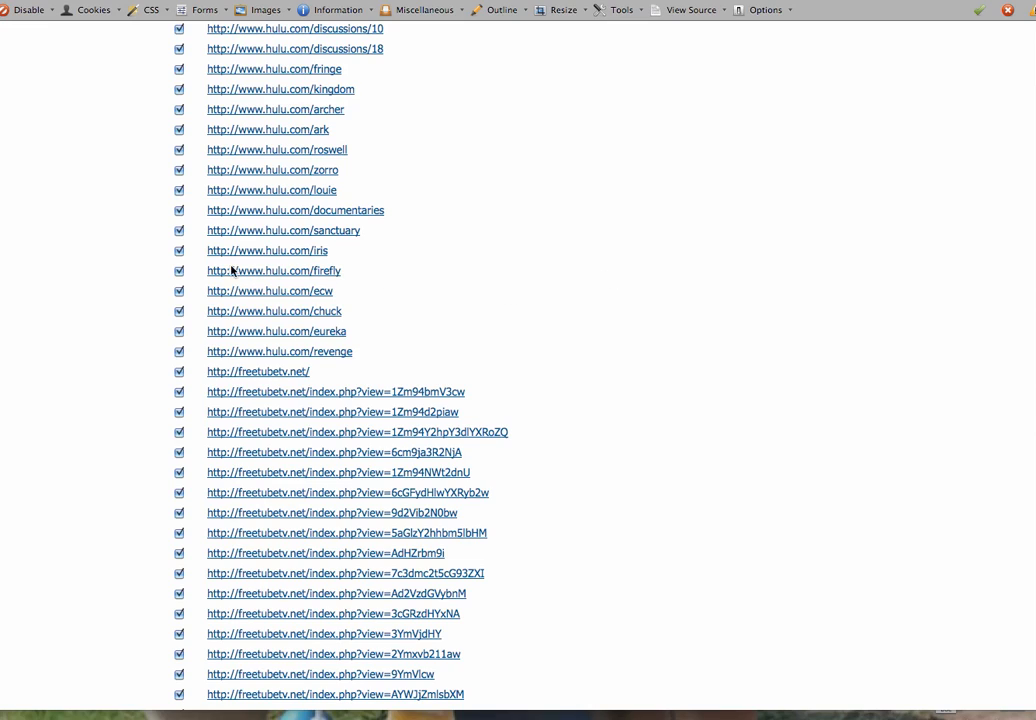
left_click_drag(343, 271, 220, 271)
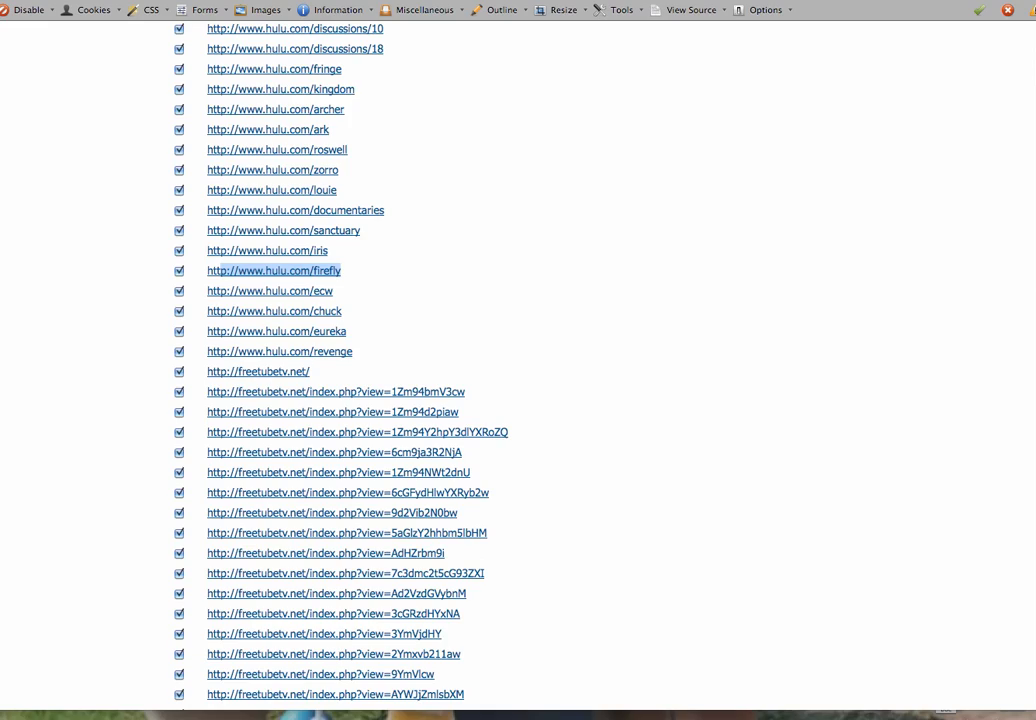
scroll(518, 370, "down", 14)
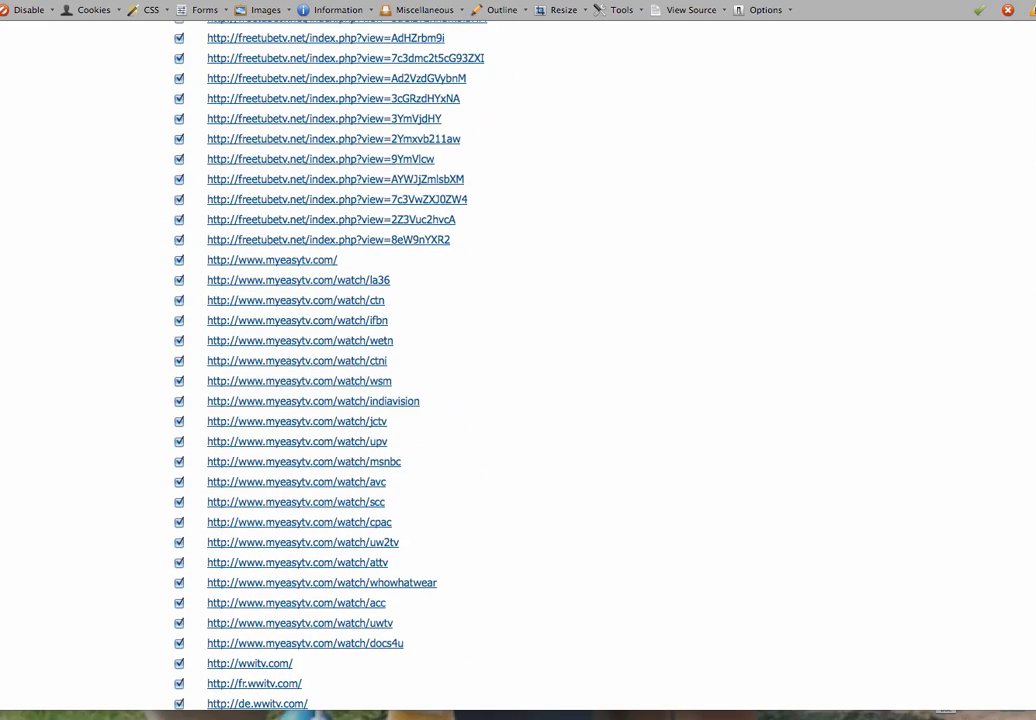
scroll(518, 370, "down", 17)
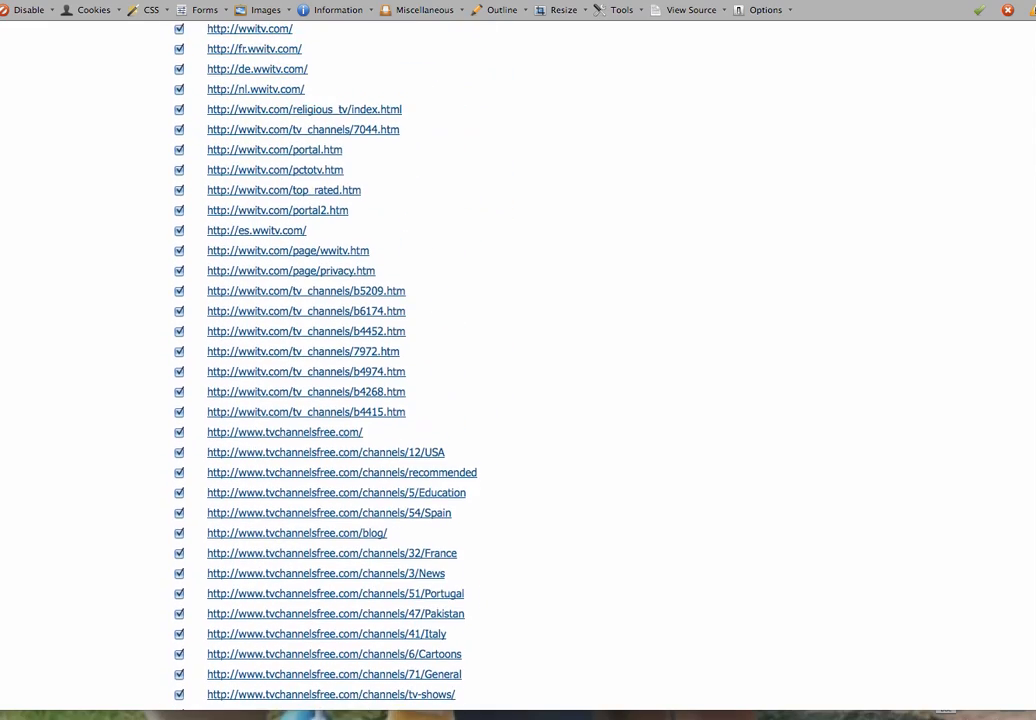
scroll(1033, 668, "down", 6)
scroll(1033, 668, "up", 20)
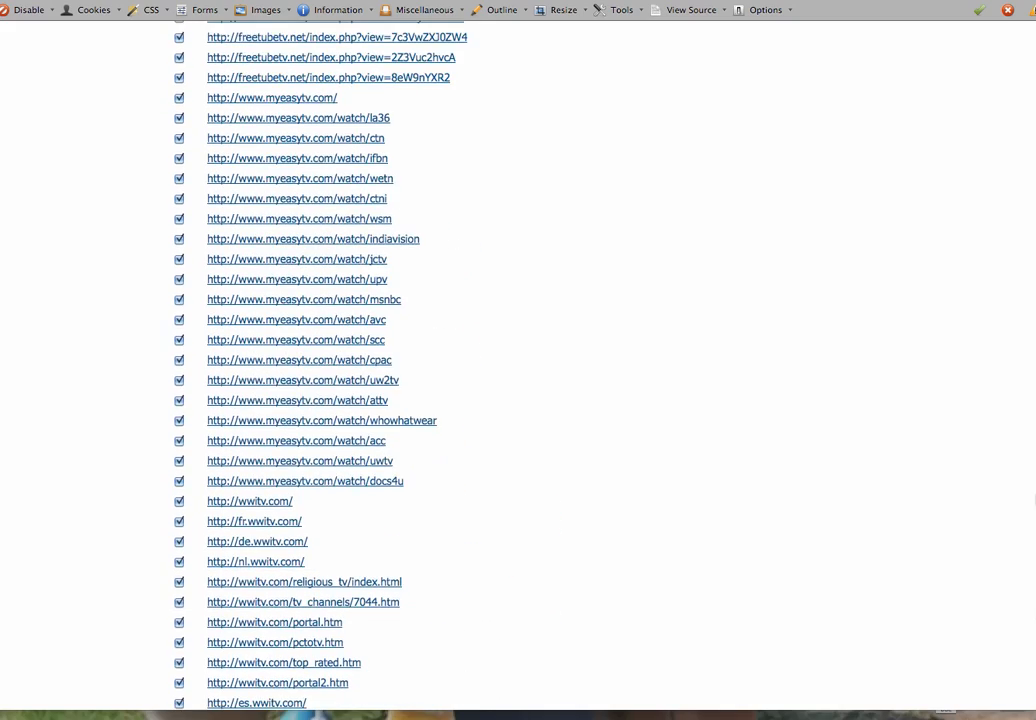
scroll(985, 176, "up", 2)
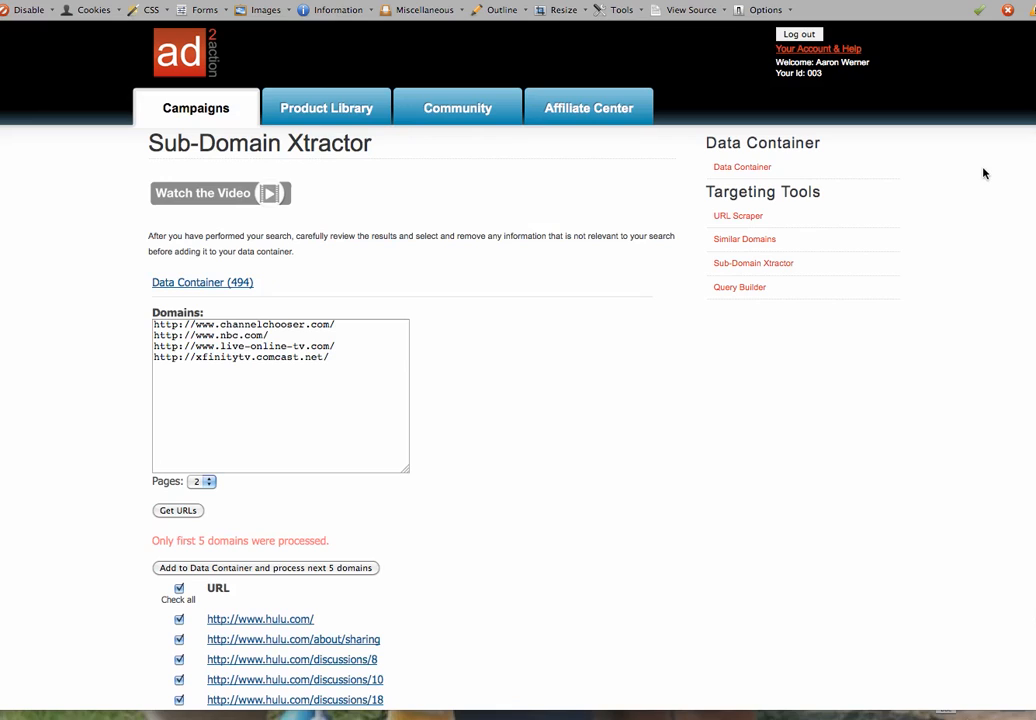
left_click(210, 568)
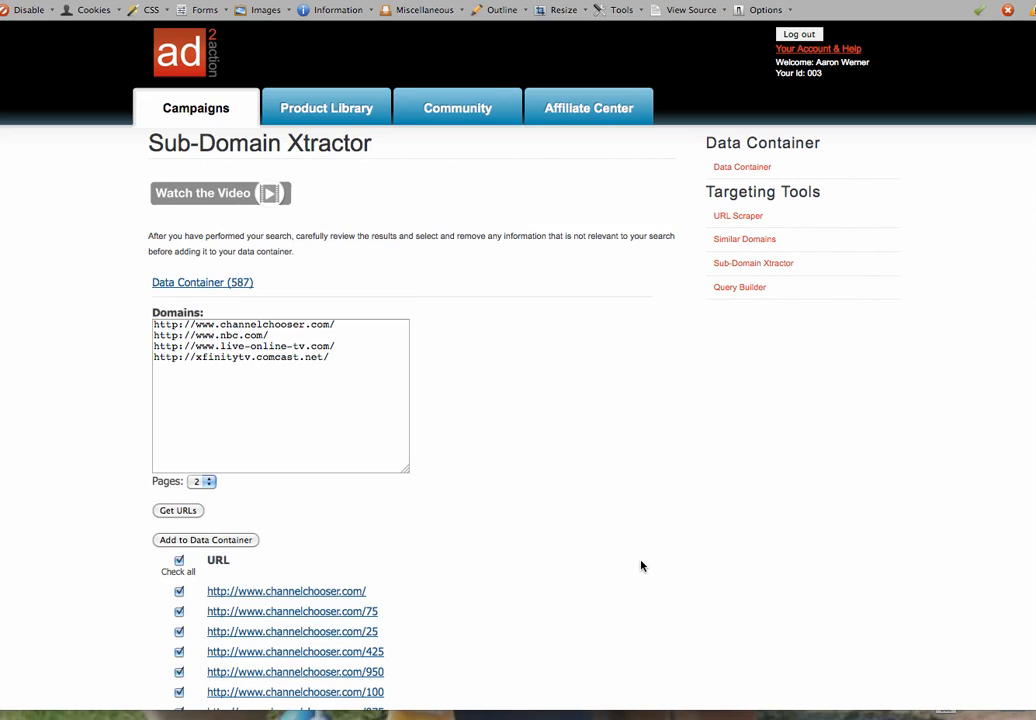
left_click(221, 541)
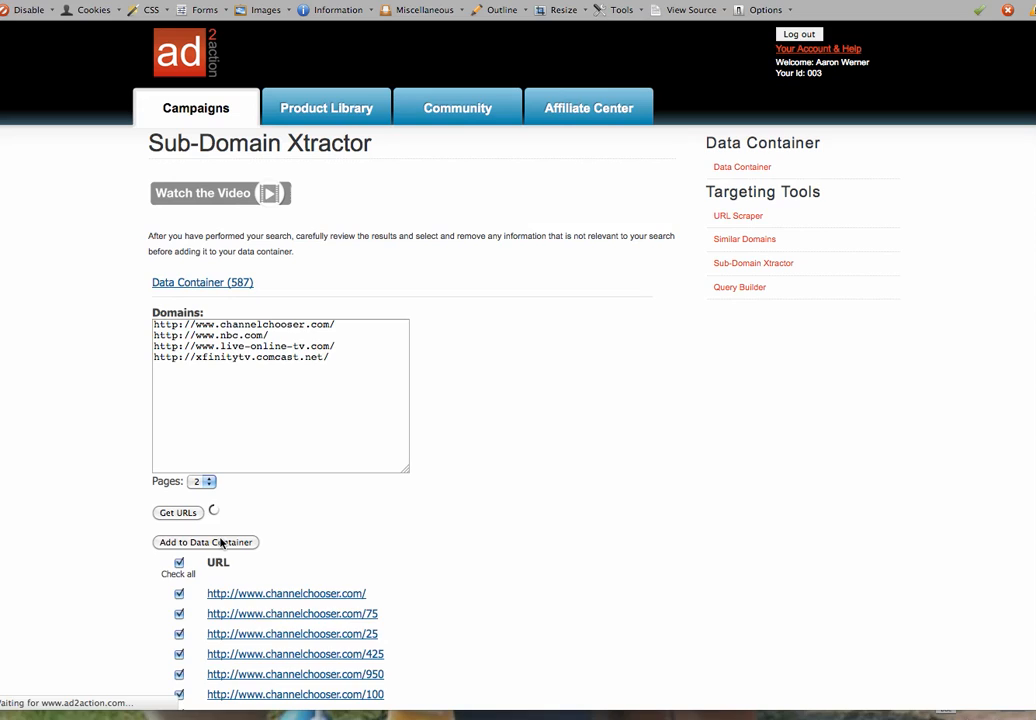
Open the 662-URL Data Container and download it as urls.txt
left_click(232, 285)
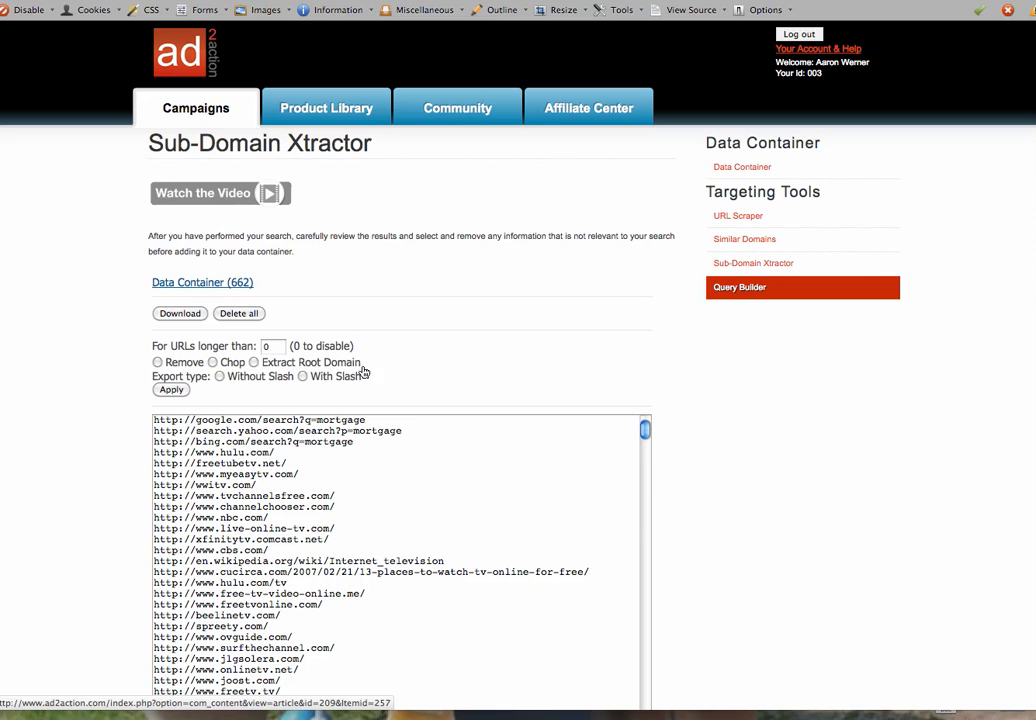
scroll(349, 194, "down", 5)
scroll(349, 194, "up", 4)
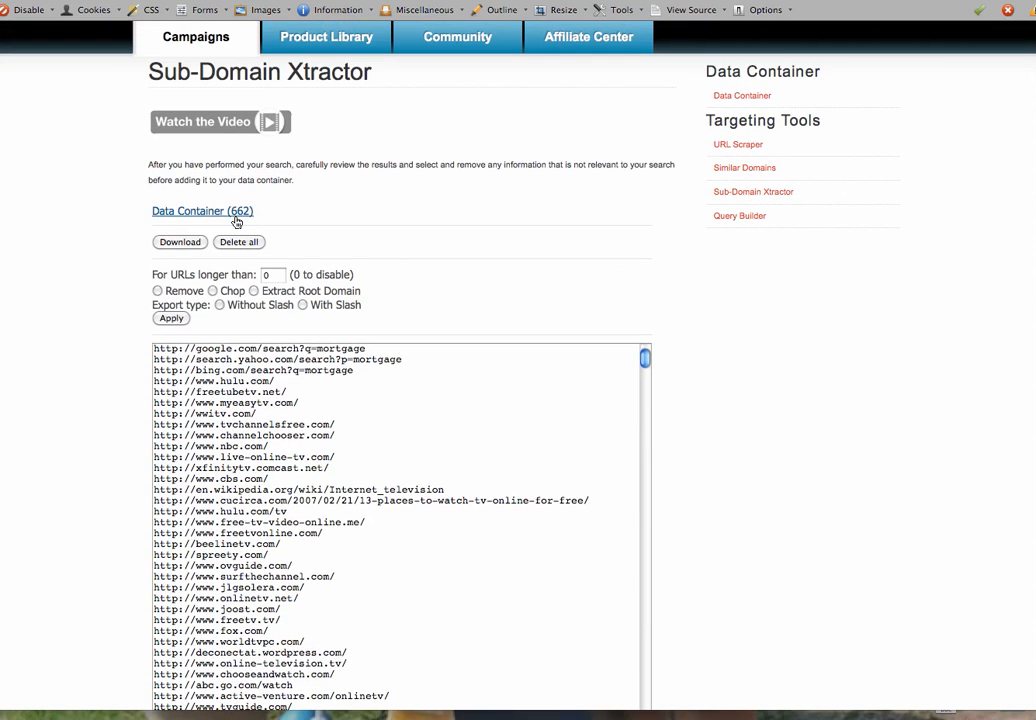
left_click(180, 244)
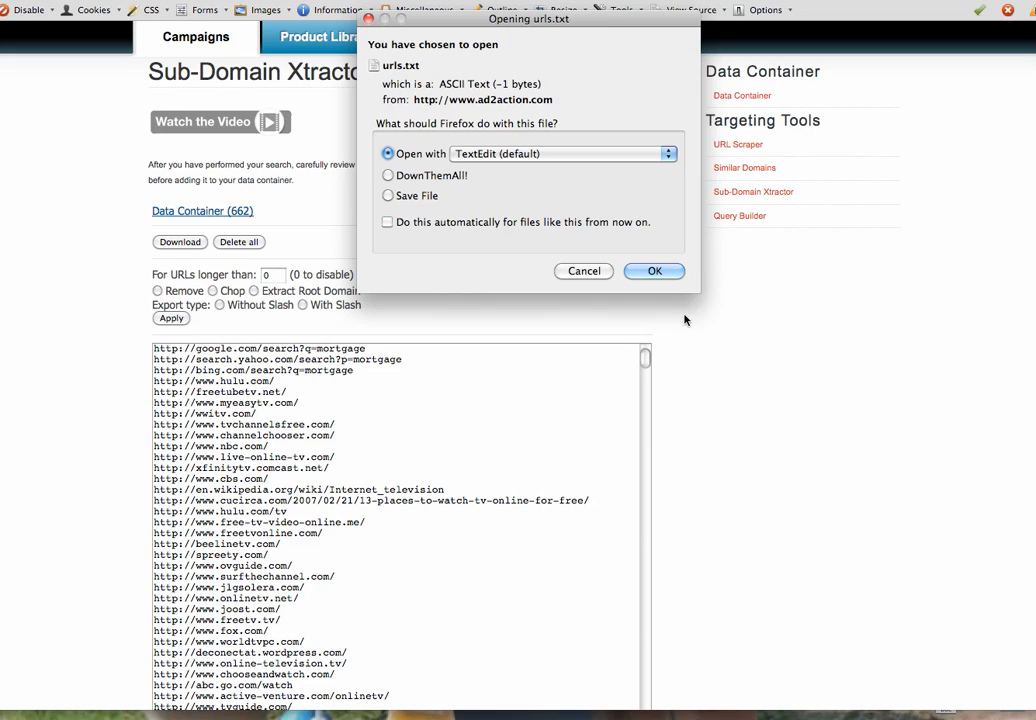
Open the downloaded urls.txt in TextEdit as urls-12.txt and scroll through the mortgage and TV site URLs
left_click(652, 272)
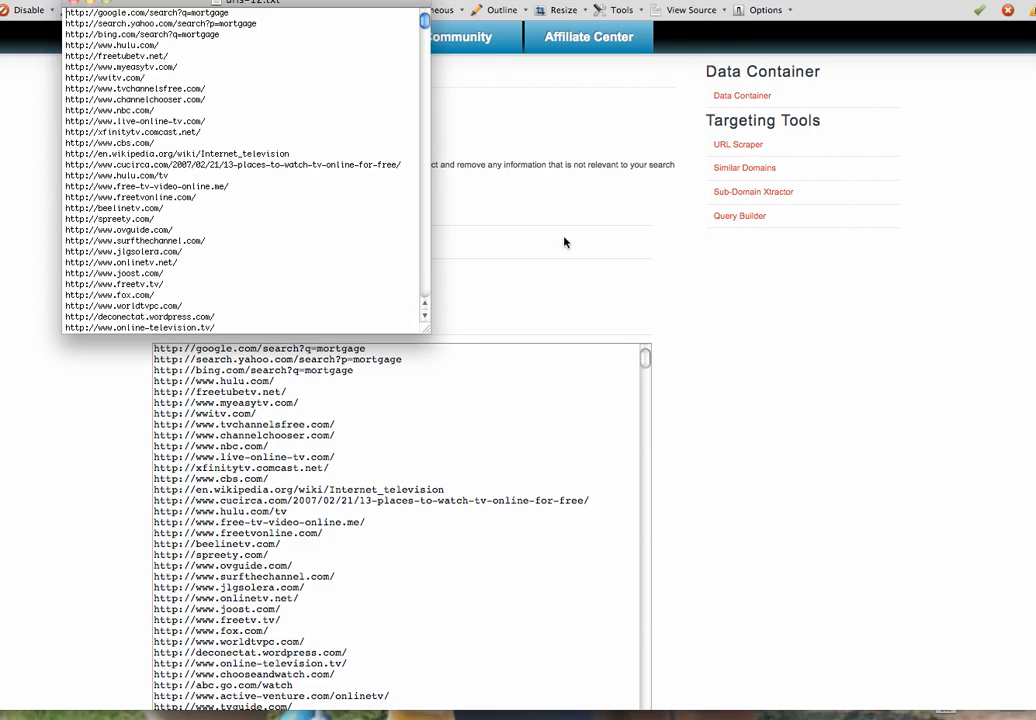
scroll(430, 205, "down", 20)
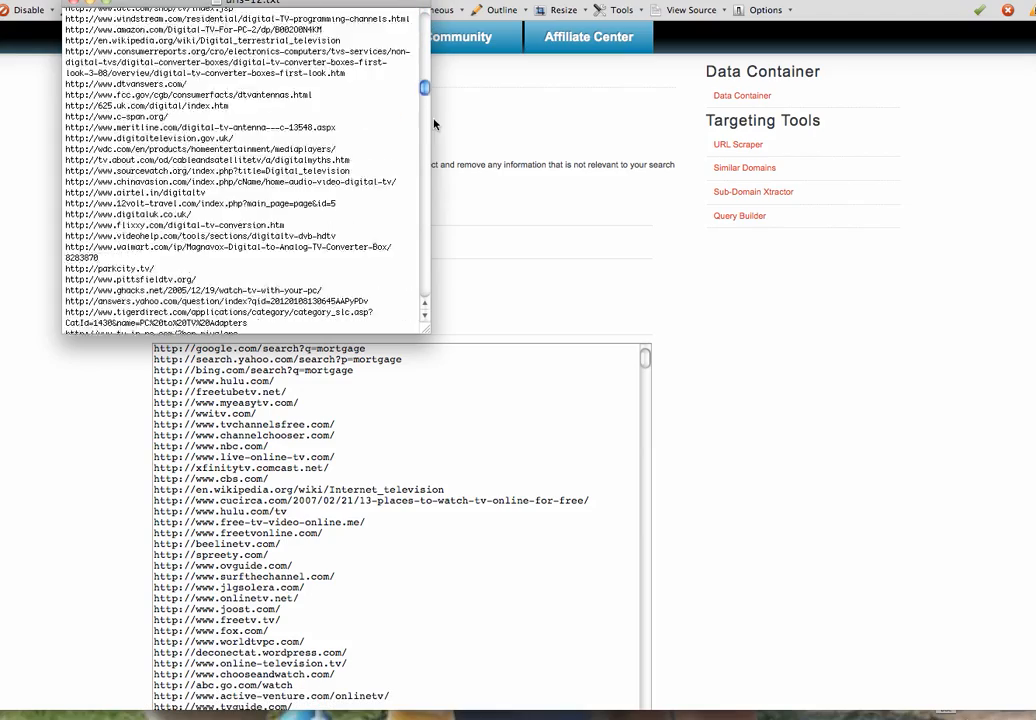
left_click_drag(430, 205, 427, 110)
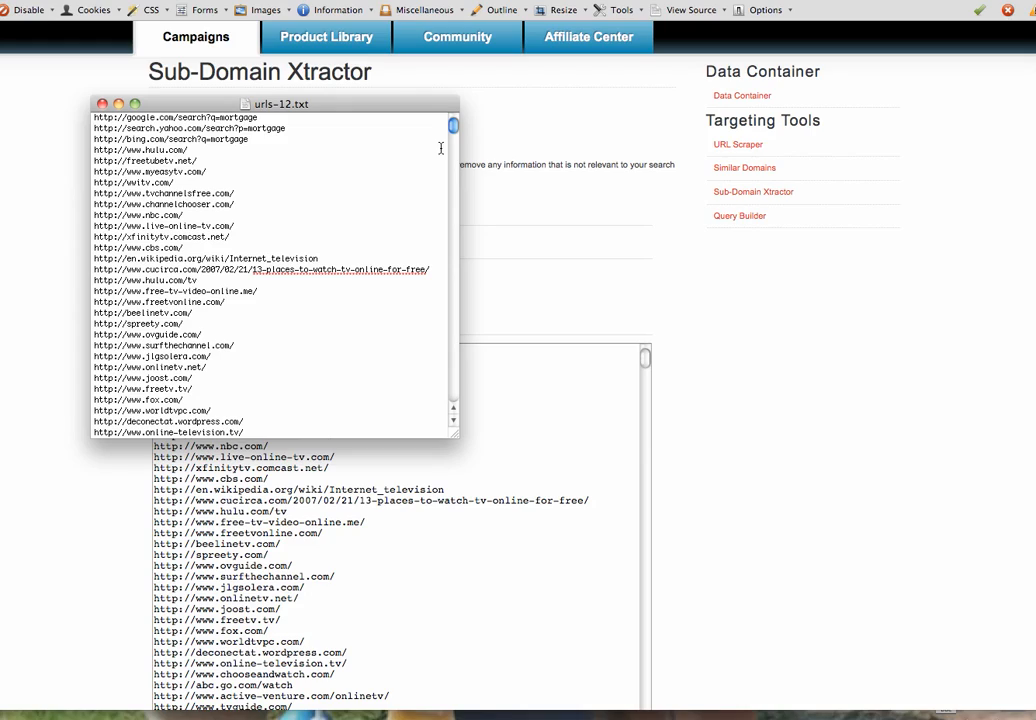
left_click_drag(456, 128, 455, 242)
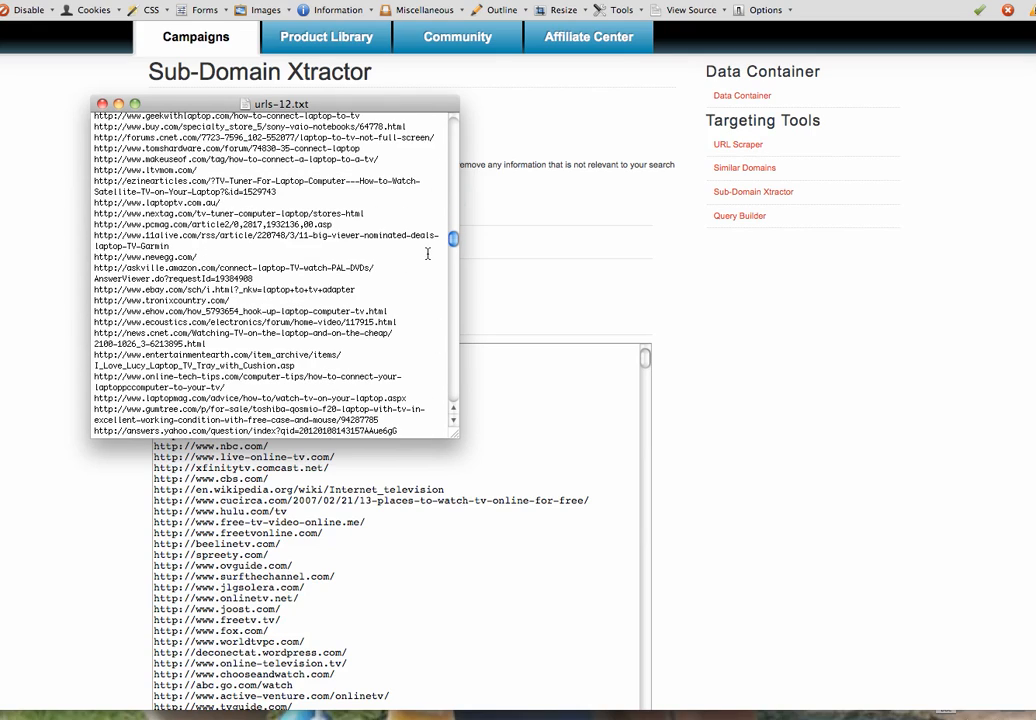